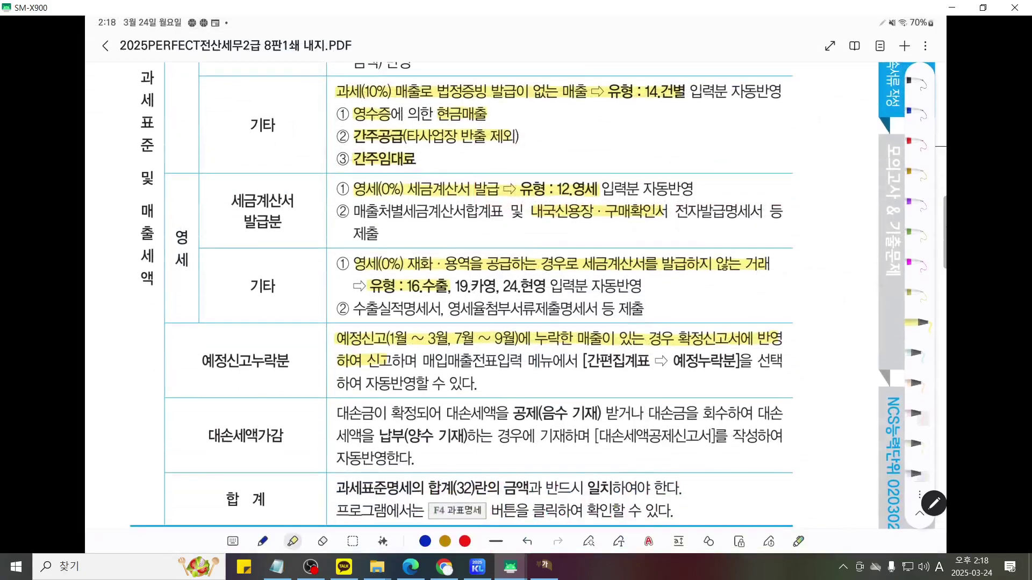
Jump to page 504 of the textbook PDF and bring exercise [1] with its lease table into view.
{"action": "left_click", "coordinate": [879, 47]}
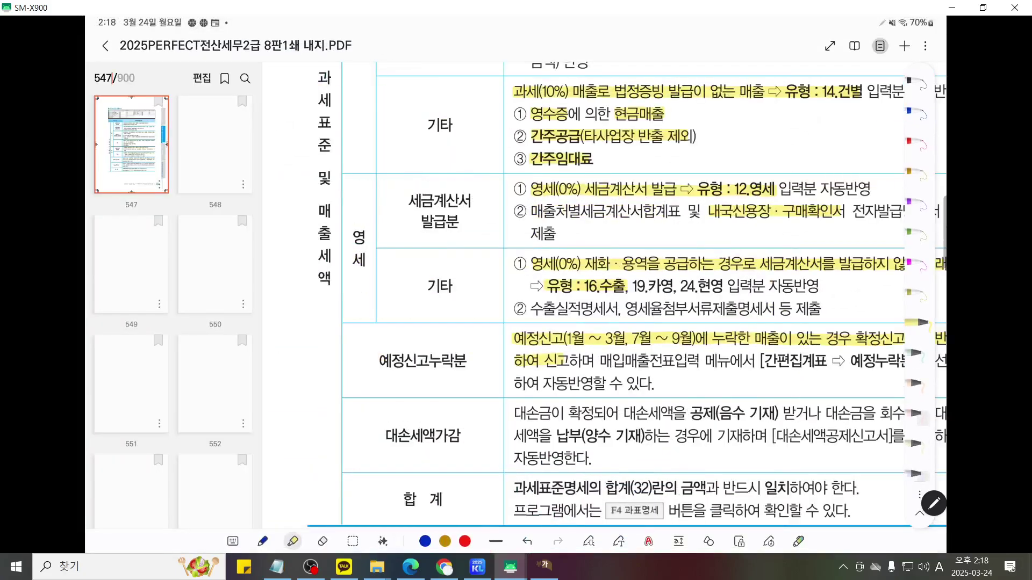
{"action": "left_click", "coordinate": [104, 79]}
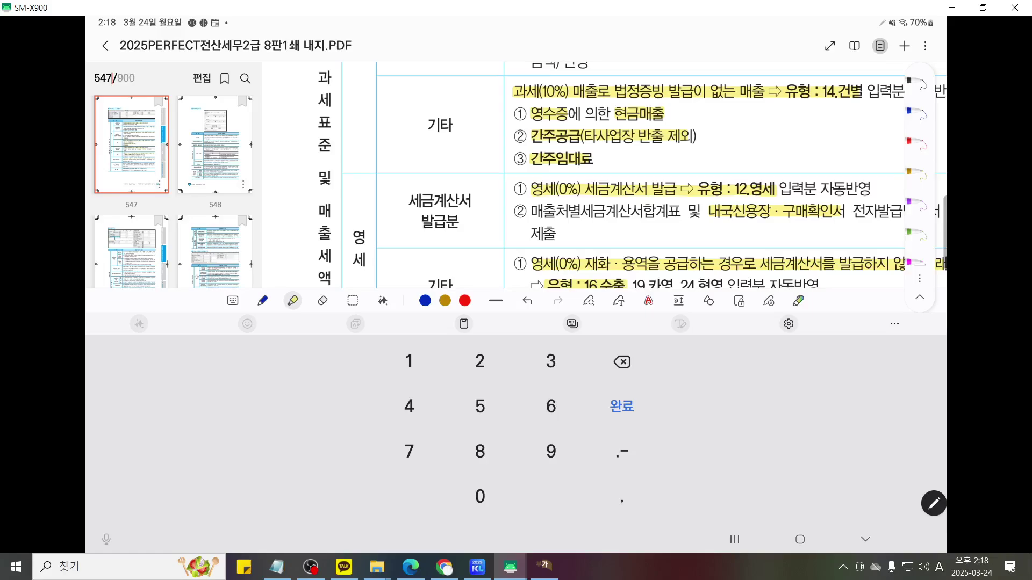
{"action": "key", "text": "BackSpace"}
{"action": "key", "text": "BackSpace"}
{"action": "type", "text": "04"}
{"action": "left_click", "coordinate": [622, 406]}
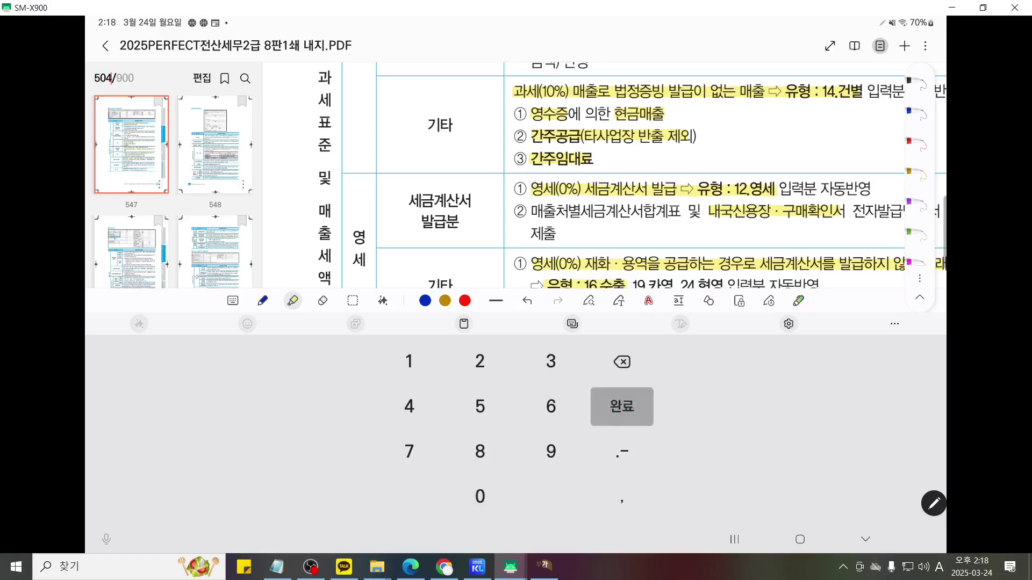
{"action": "left_click", "coordinate": [880, 47]}
{"action": "scroll", "coordinate": [516, 296], "scroll_direction": "down", "scroll_amount": 9}
{"action": "scroll", "coordinate": [516, 295], "scroll_direction": "up", "scroll_amount": 1}
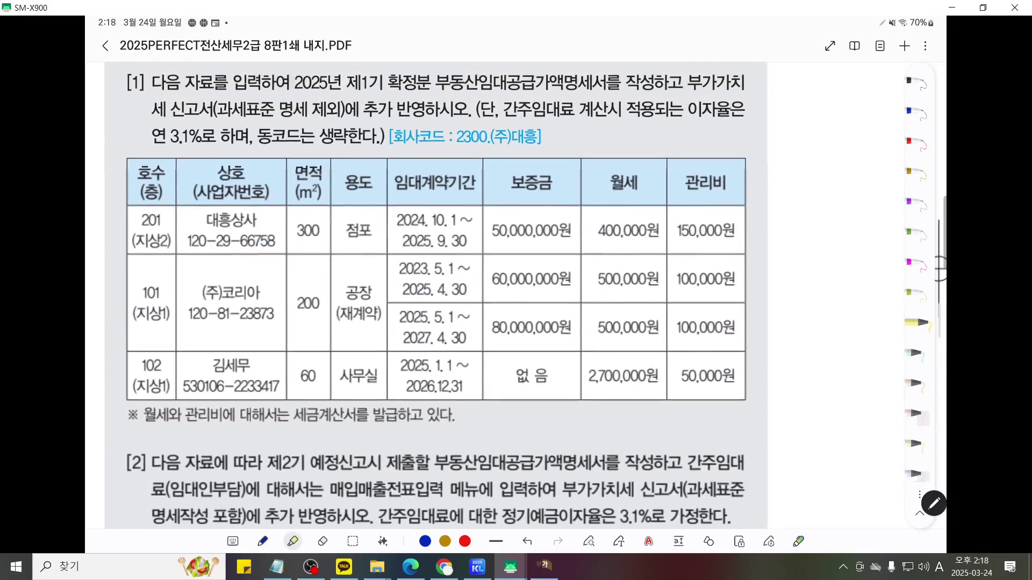
{"action": "scroll", "coordinate": [516, 296], "scroll_direction": "up", "scroll_amount": 2}
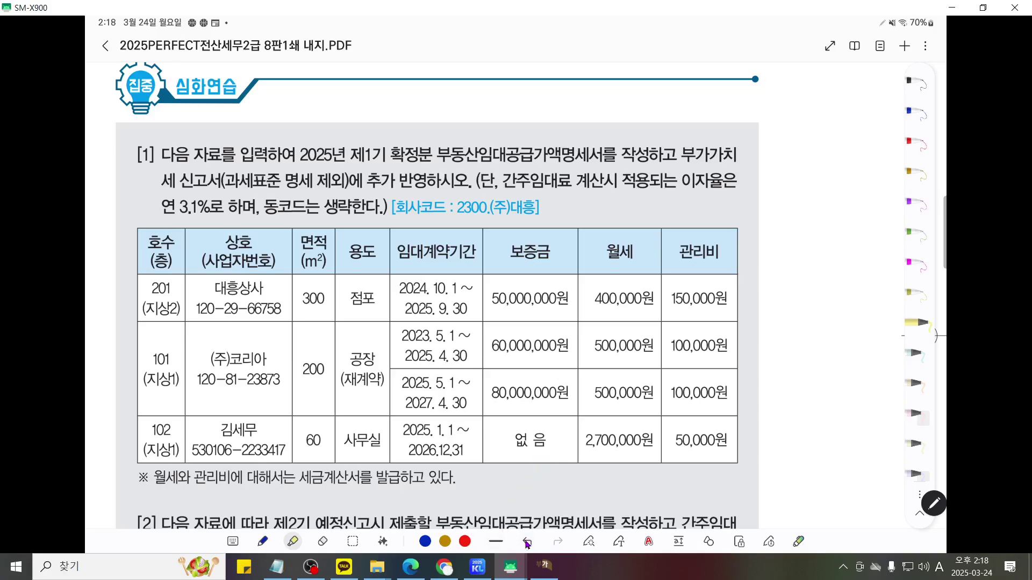
Switch to KcLep and change the working company to code 2300, (주)대흥 [집중심화].
{"action": "left_click", "coordinate": [477, 567]}
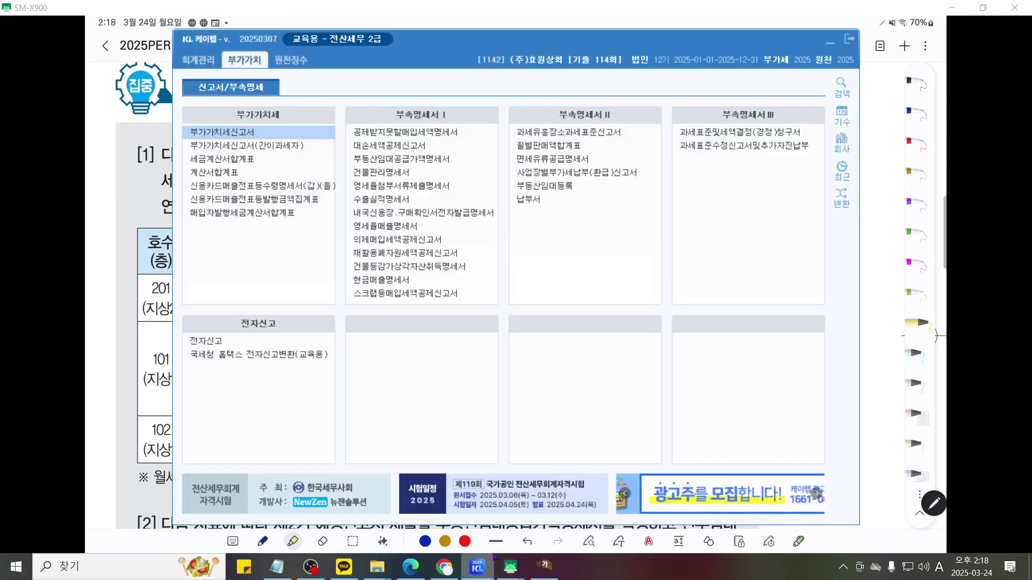
{"action": "left_click", "coordinate": [846, 146]}
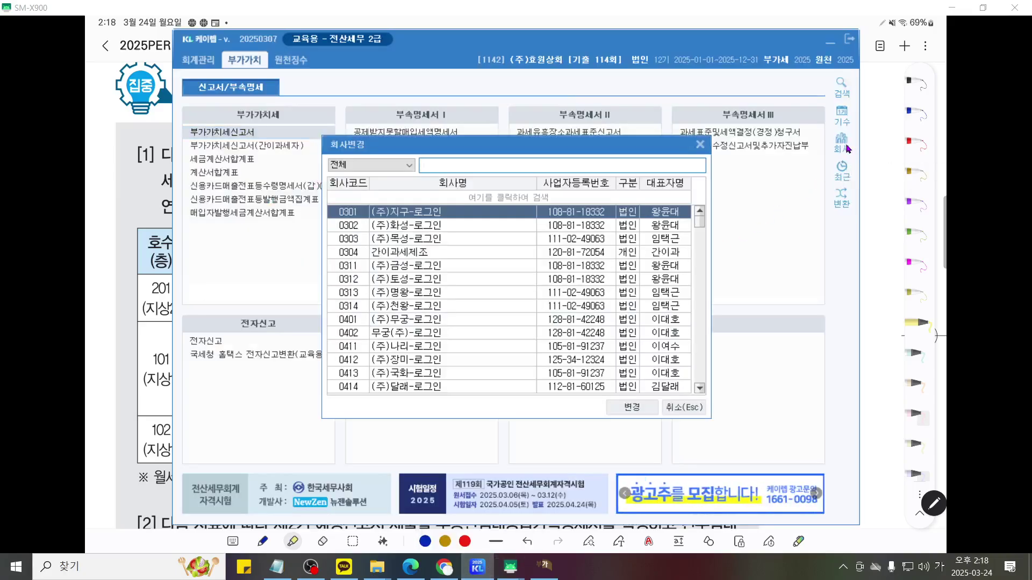
{"action": "type", "text": "23"}
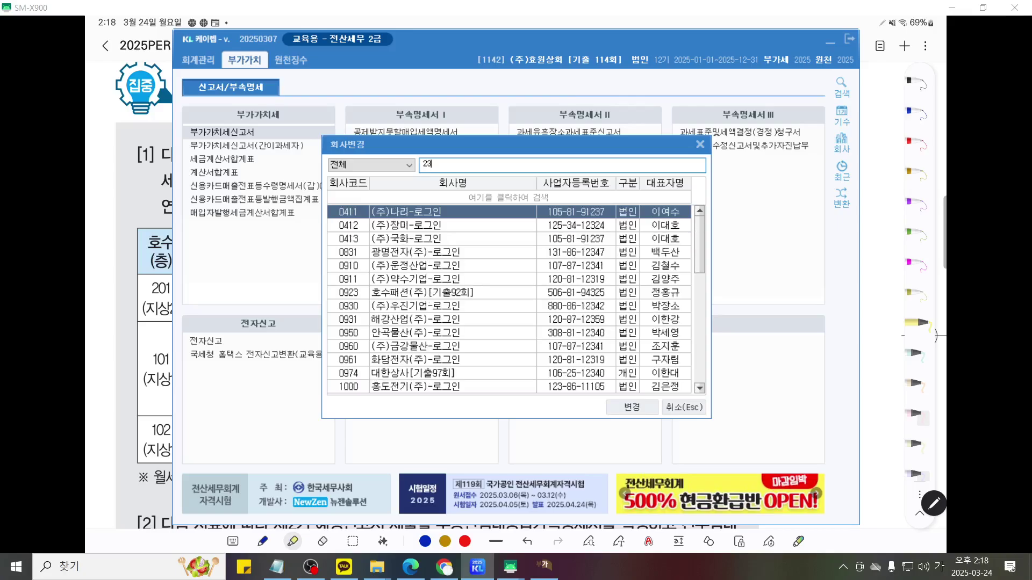
{"action": "type", "text": "00"}
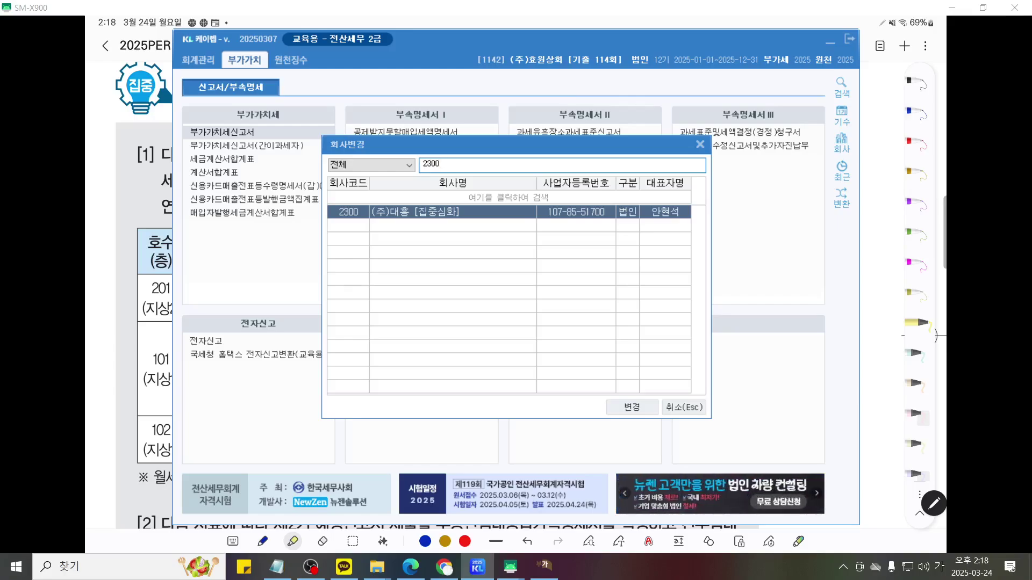
{"action": "key", "text": "Return"}
{"action": "key", "text": "Return"}
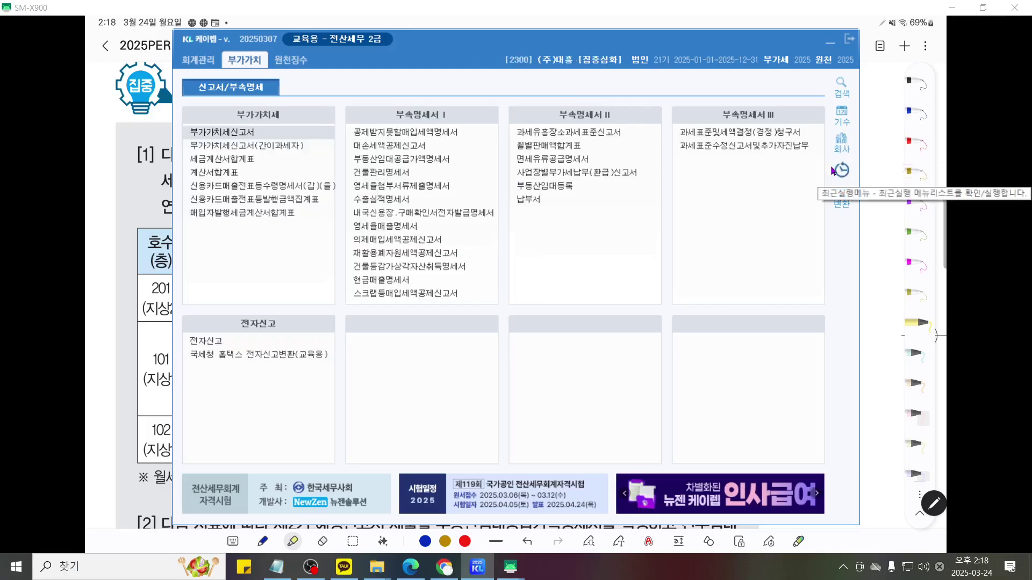
Return to the PDF and highlight "부동산임대공급가액명세서" and "부가가치세 신고서(과세표준 명세 제외)에 추가 반영" in yellow in exercise [1].
{"action": "left_click", "coordinate": [871, 305]}
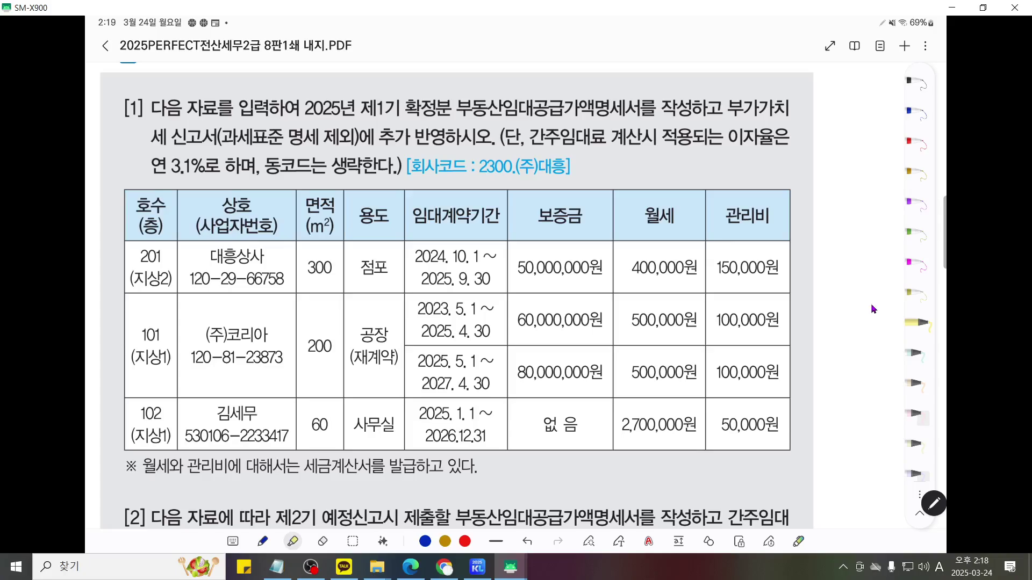
{"action": "scroll", "coordinate": [871, 305], "scroll_direction": "up", "scroll_amount": 1}
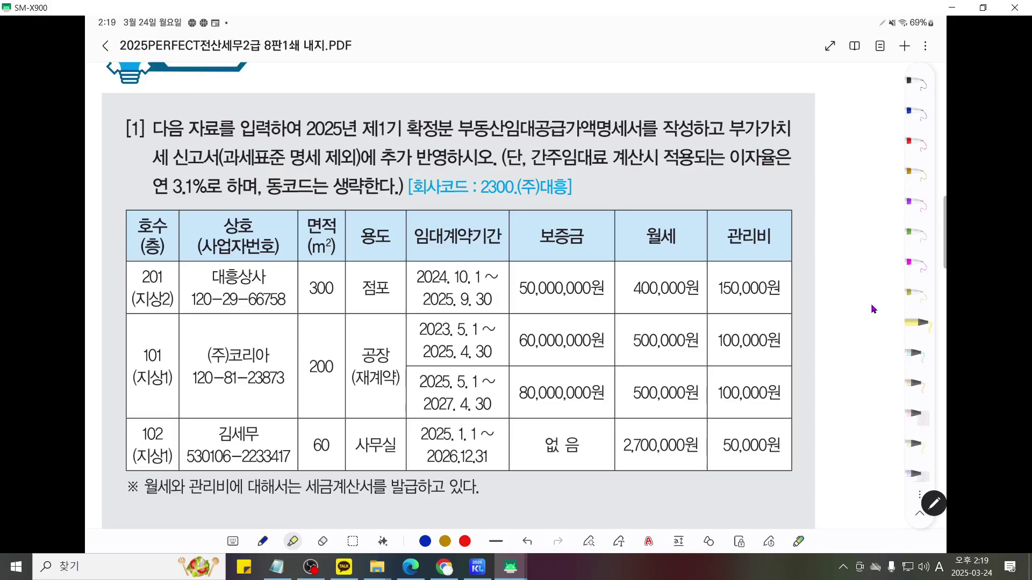
{"action": "left_click_drag", "start_coordinate": [461, 129], "coordinate": [642, 129]}
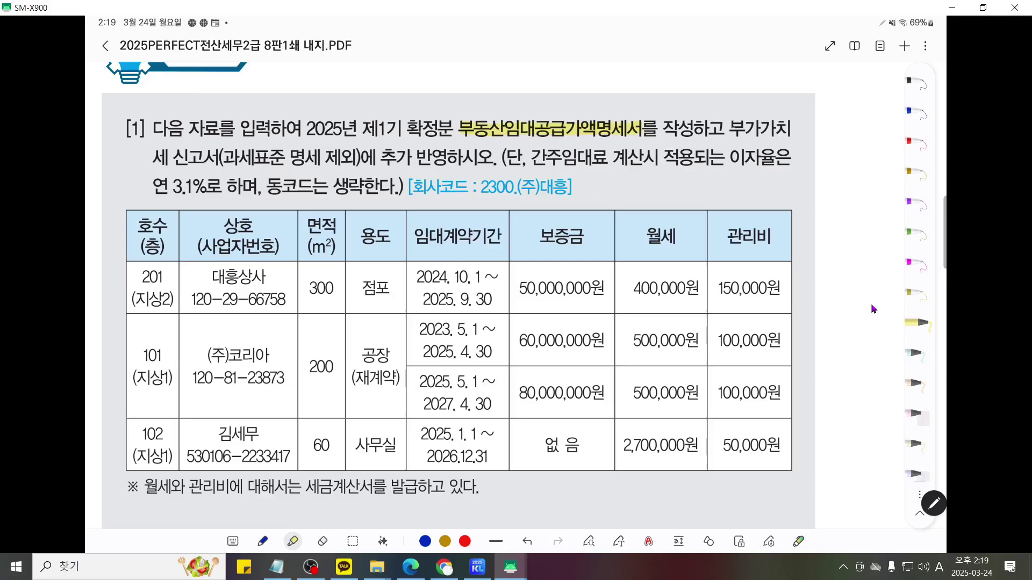
{"action": "left_click_drag", "start_coordinate": [730, 129], "coordinate": [787, 129]}
{"action": "left_click_drag", "start_coordinate": [153, 157], "coordinate": [445, 158]}
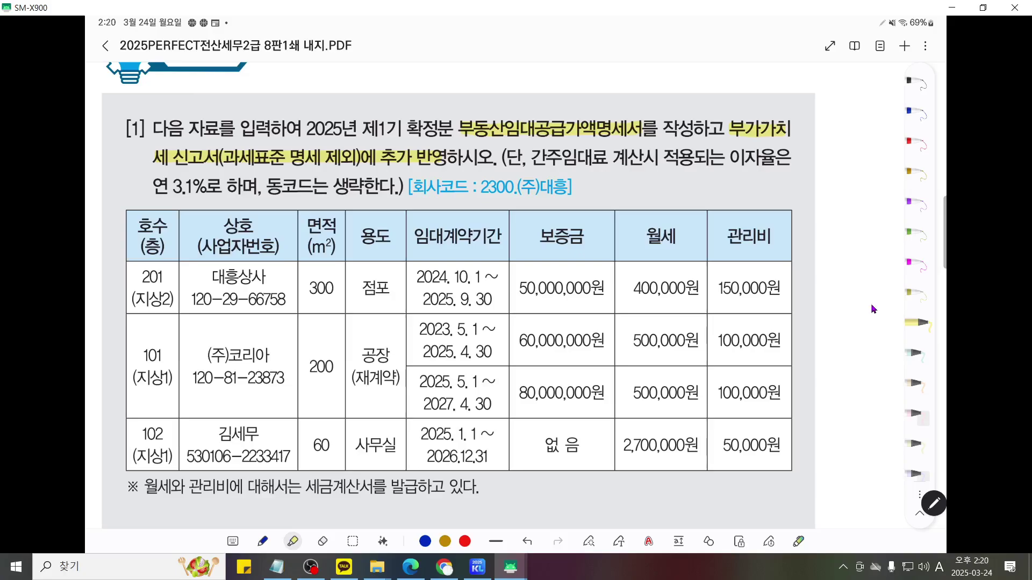
{"action": "scroll", "coordinate": [871, 305], "scroll_direction": "up", "scroll_amount": 1}
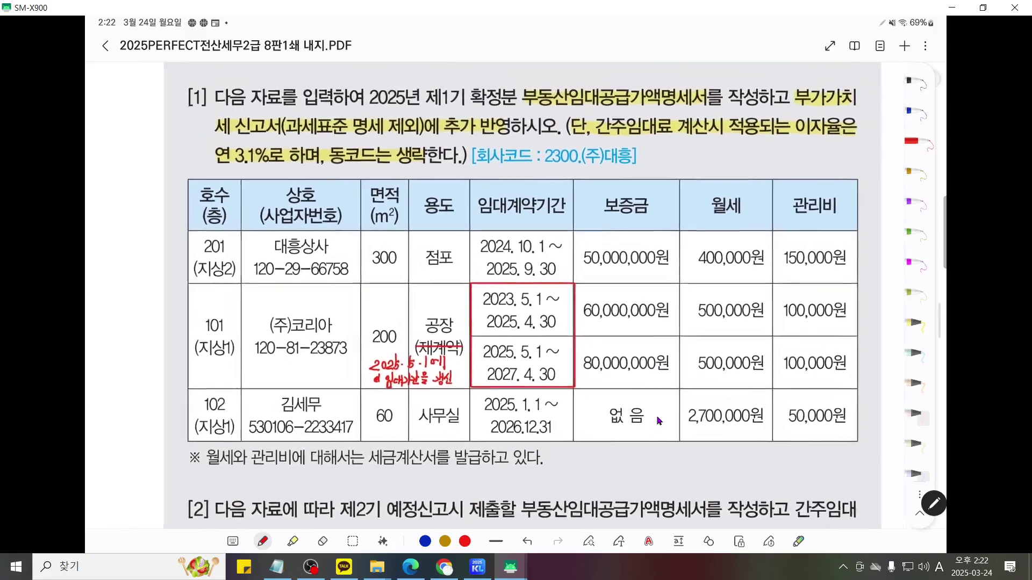
Switch to KcLep and underline the 부동산임대공급가액명세서 entry in red on the magnified screen, using the on-screen pen.
{"action": "left_click", "coordinate": [477, 567]}
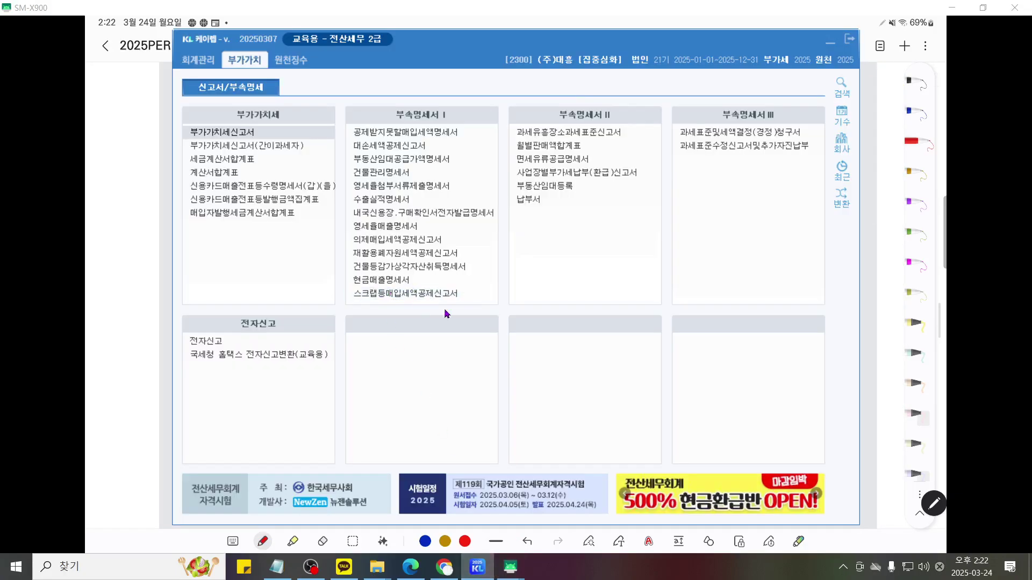
{"action": "key", "text": "F12"}
{"action": "scroll", "coordinate": [459, 292], "scroll_direction": "up", "scroll_amount": 3}
{"action": "scroll", "coordinate": [459, 292], "scroll_direction": "up", "scroll_amount": 4}
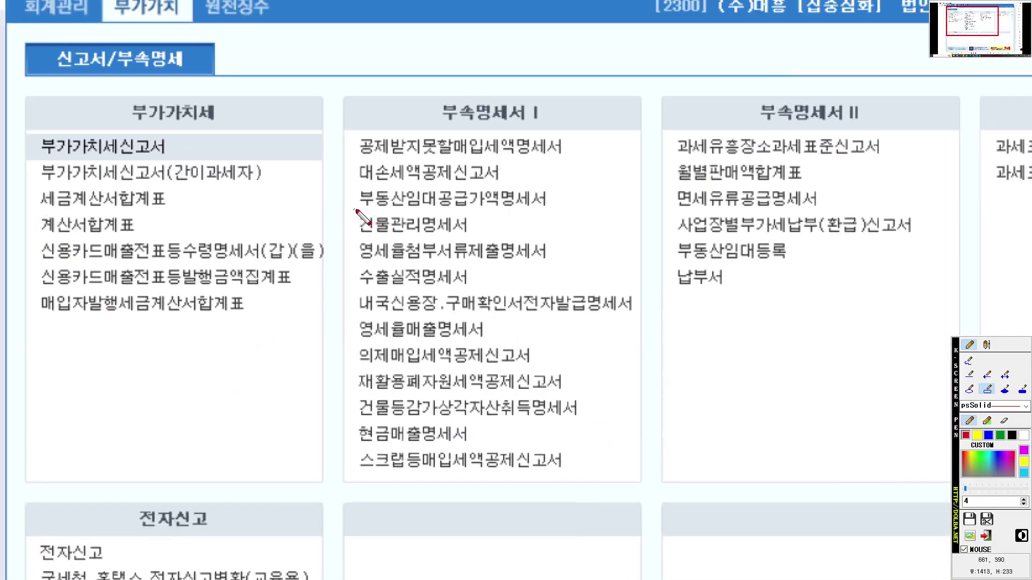
{"action": "mouse_move", "coordinate": [211, 352]}
{"action": "left_mouse_down"}
{"action": "mouse_move", "coordinate": [498, 177]}
{"action": "mouse_move", "coordinate": [498, 66]}
{"action": "left_mouse_up"}
{"action": "left_click", "coordinate": [970, 362]}
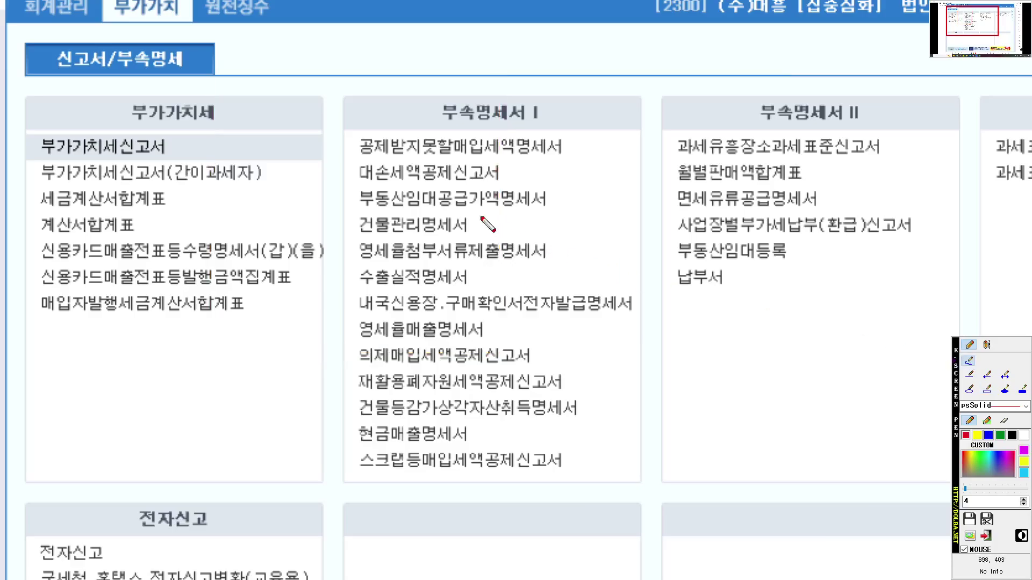
{"action": "left_click_drag", "start_coordinate": [361, 209], "coordinate": [617, 209]}
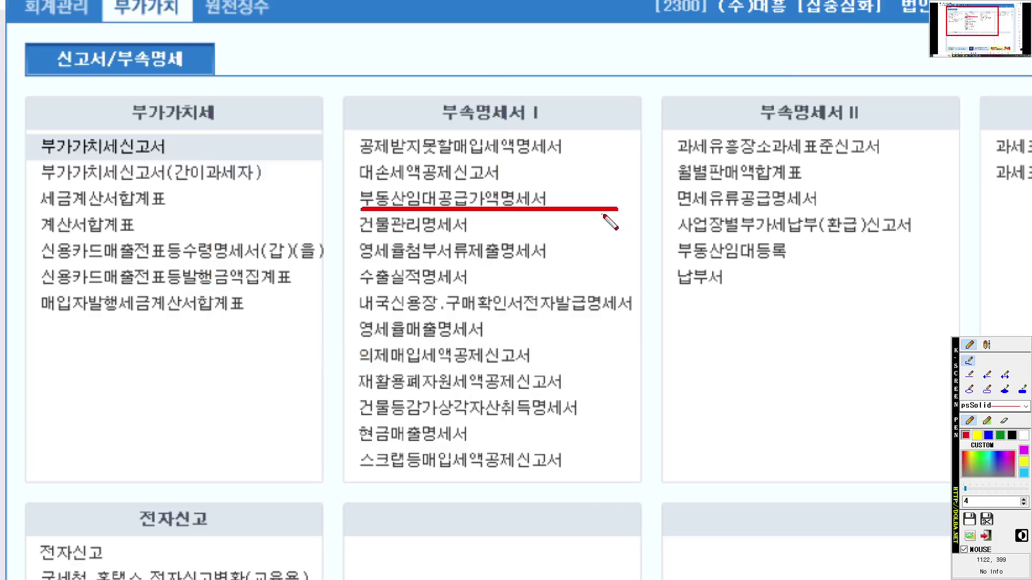
{"action": "key", "text": "Escape"}
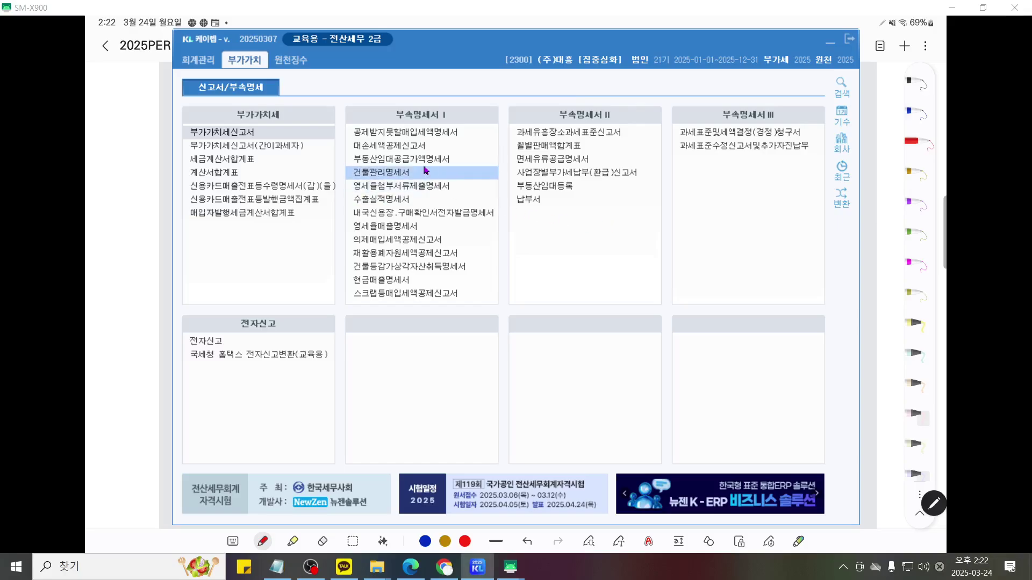
Open 부동산임대공급가액명세서 and set its query period to April through June 2025 (04 to 06).
{"action": "left_click", "coordinate": [425, 164]}
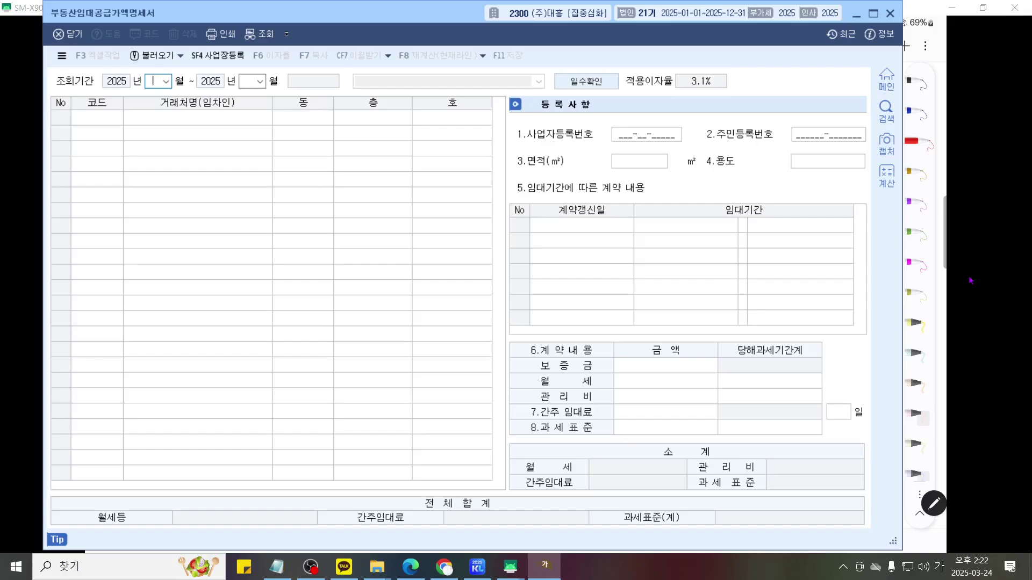
{"action": "type", "text": "04"}
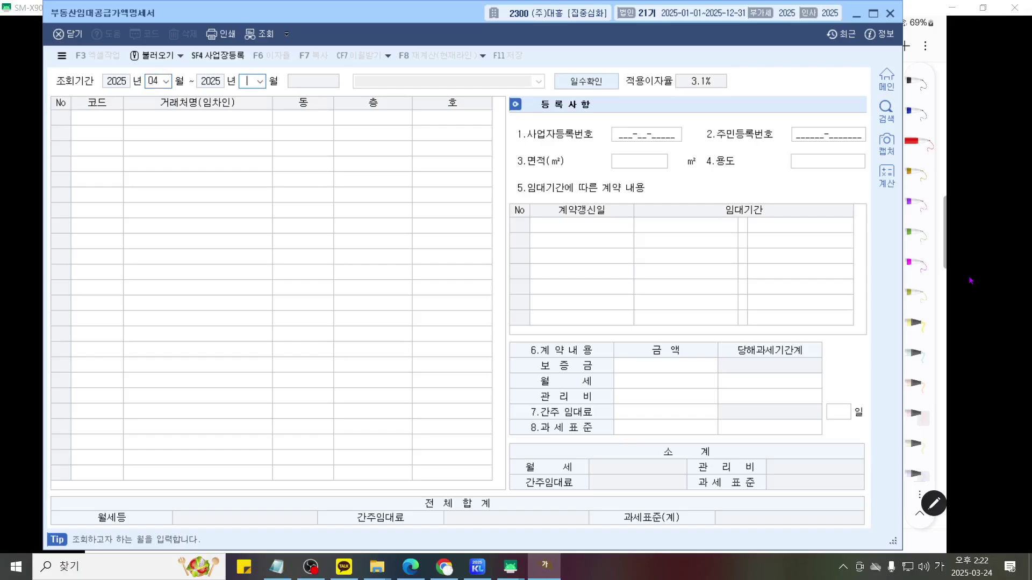
{"action": "type", "text": "06"}
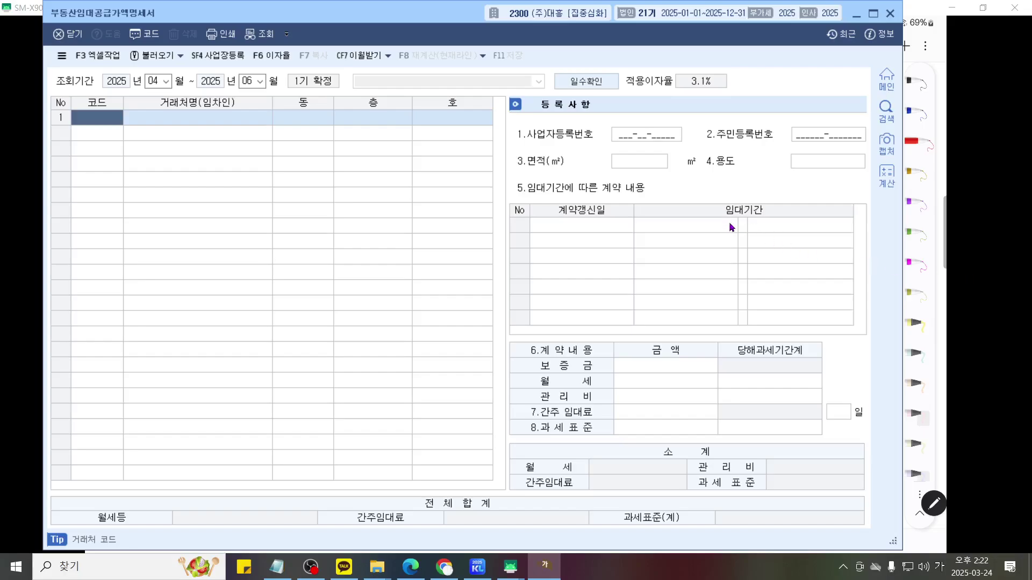
Circle the 적용이자율 value and the 이자율 command in red on the magnified screen, and leave the annotation mode.
{"action": "key", "text": "ctrl+F12"}
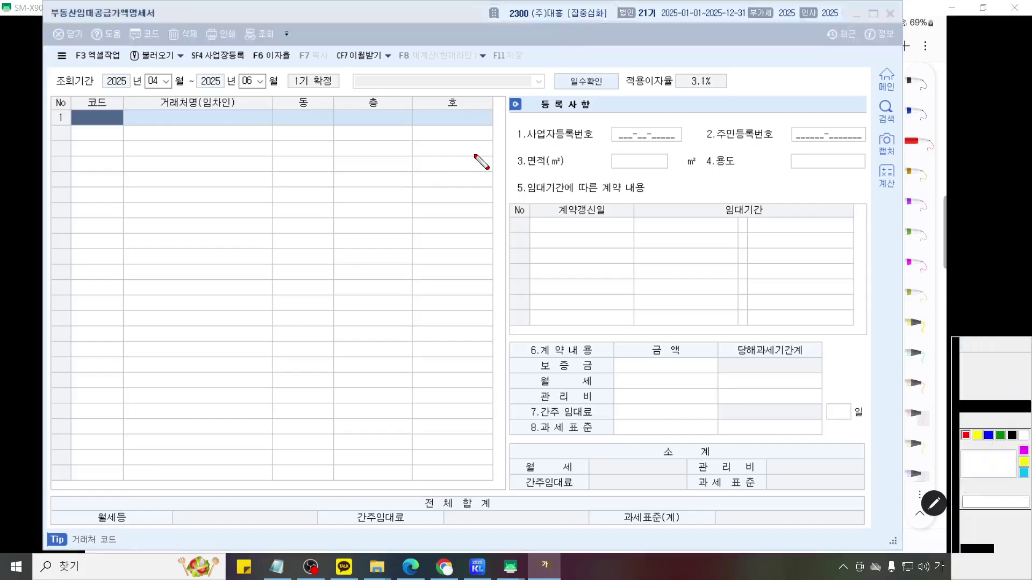
{"action": "scroll", "coordinate": [465, 151], "scroll_direction": "up", "scroll_amount": 3}
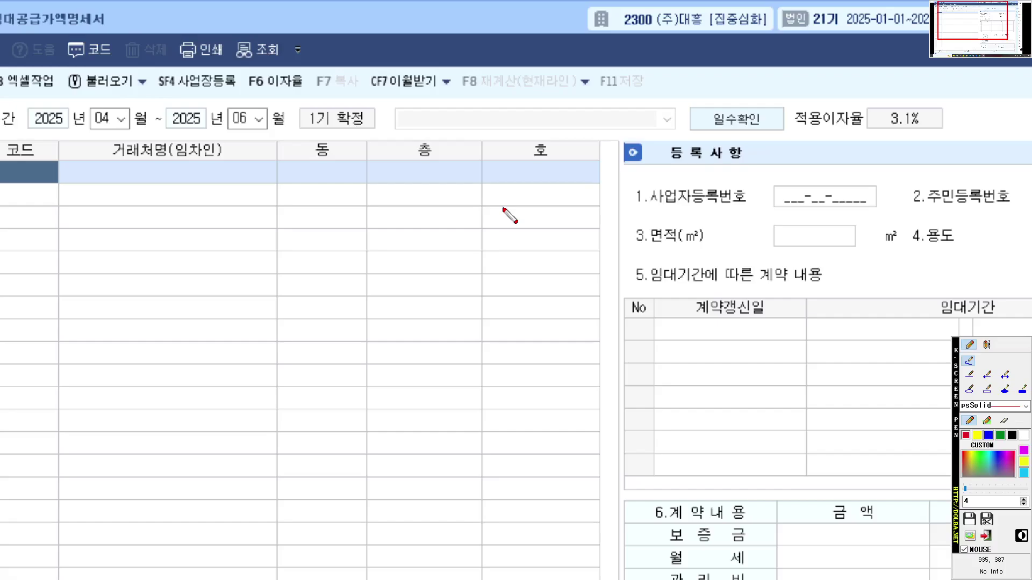
{"action": "mouse_move", "coordinate": [995, 167]}
{"action": "left_mouse_down"}
{"action": "mouse_move", "coordinate": [950, 74]}
{"action": "mouse_move", "coordinate": [886, 191]}
{"action": "left_mouse_up"}
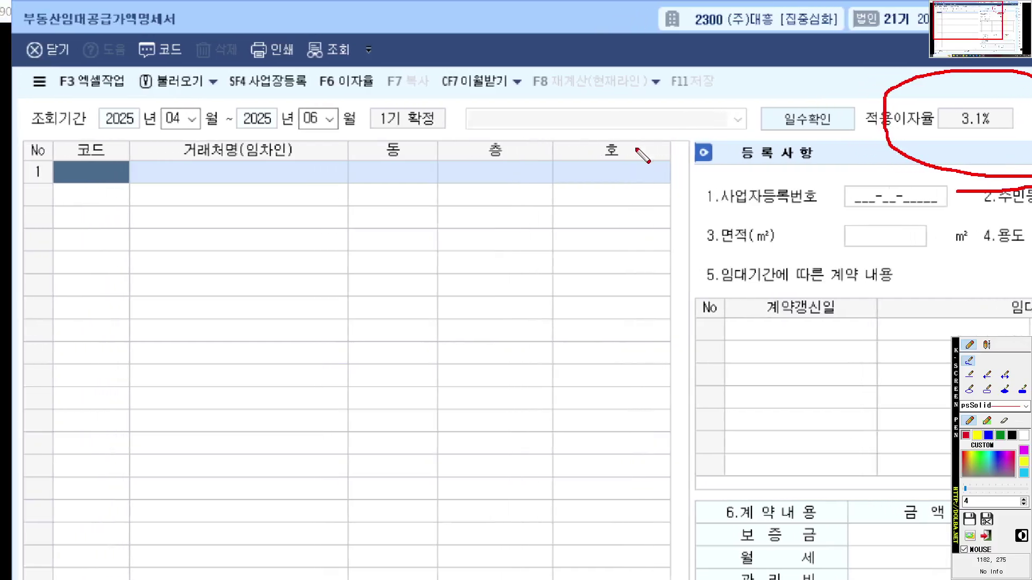
{"action": "right_click", "coordinate": [635, 148]}
{"action": "scroll", "coordinate": [488, 171], "scroll_direction": "up", "scroll_amount": 4}
{"action": "left_click_drag", "start_coordinate": [491, 171], "coordinate": [552, 215]}
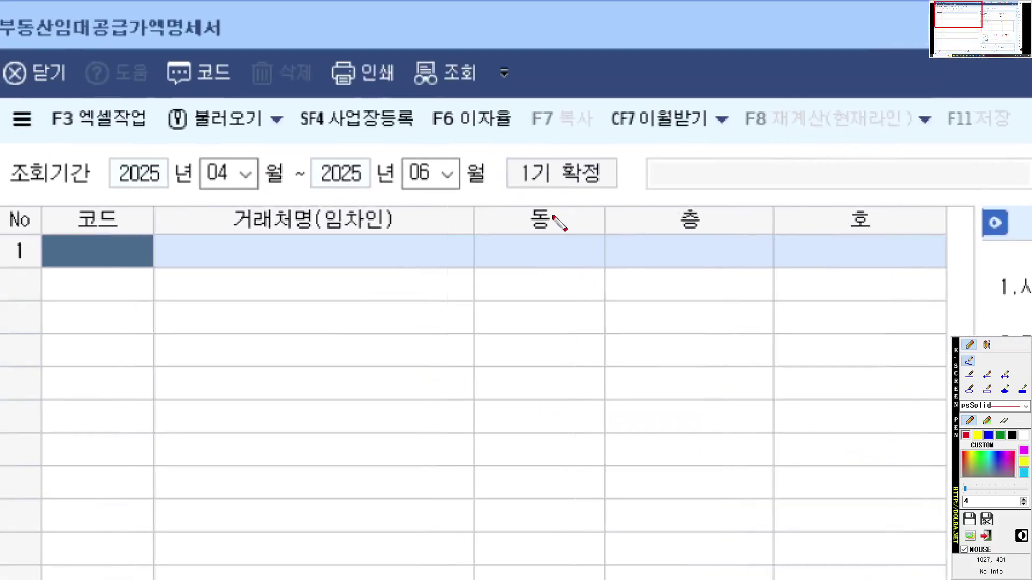
{"action": "mouse_move", "coordinate": [535, 140]}
{"action": "left_mouse_down"}
{"action": "mouse_move", "coordinate": [465, 153]}
{"action": "mouse_move", "coordinate": [438, 107]}
{"action": "mouse_move", "coordinate": [534, 119]}
{"action": "mouse_move", "coordinate": [530, 138]}
{"action": "left_mouse_up"}
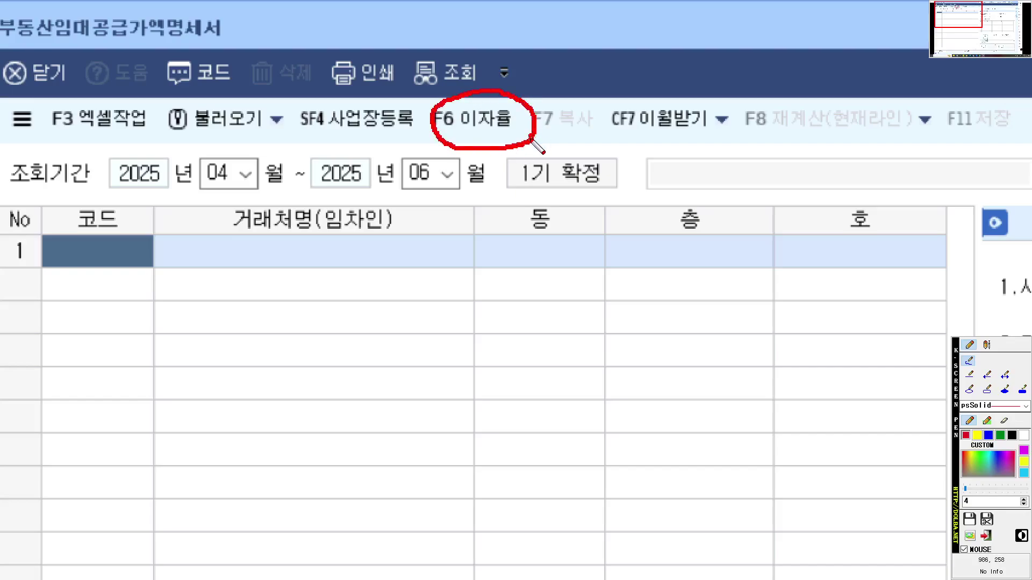
{"action": "key", "text": "Escape"}
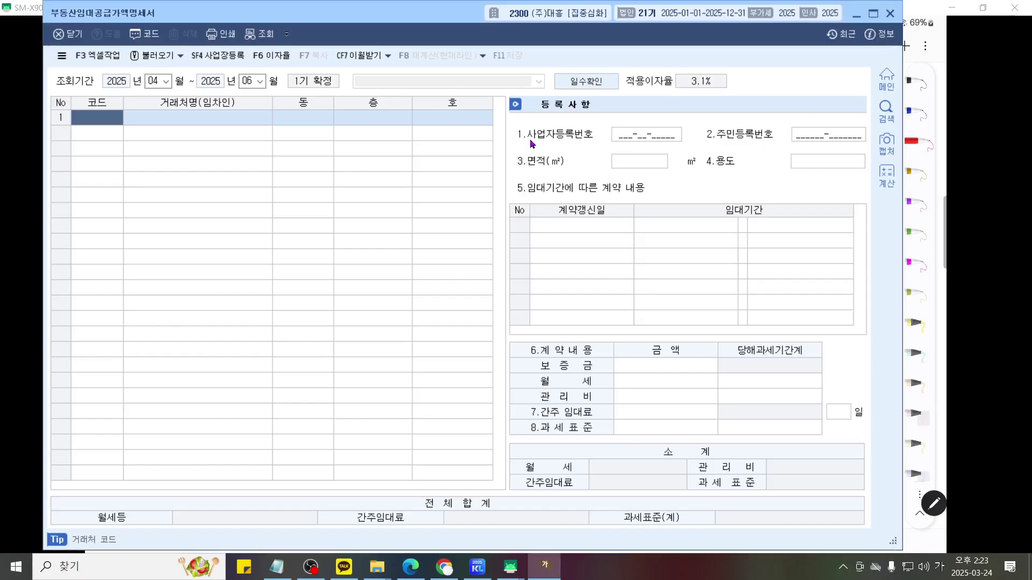
Examine the applicable deposit interest rates by period in the 이자율 설정 dialog and close it without changes.
{"action": "left_click", "coordinate": [270, 62]}
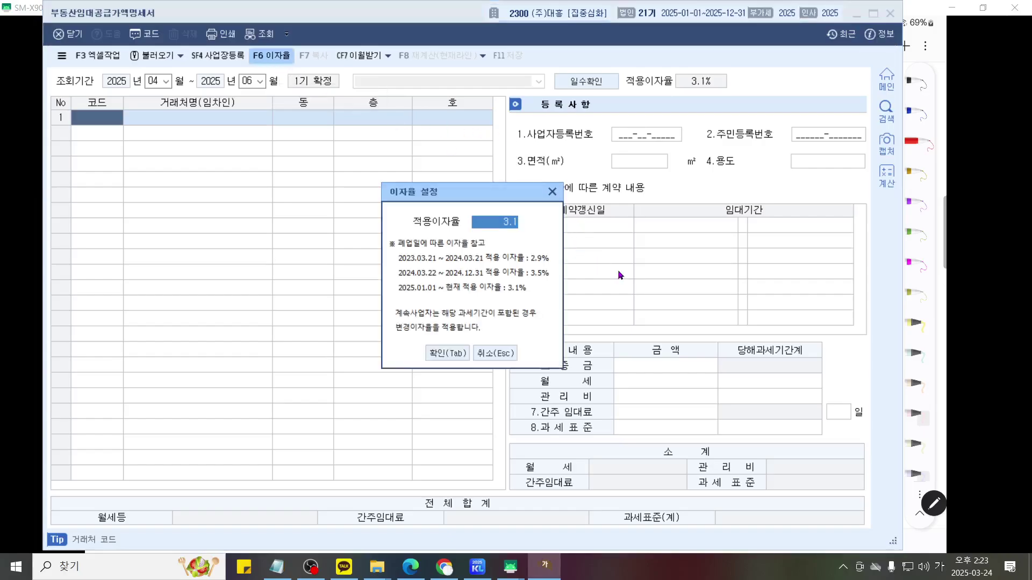
{"action": "key", "text": "ctrl+F2"}
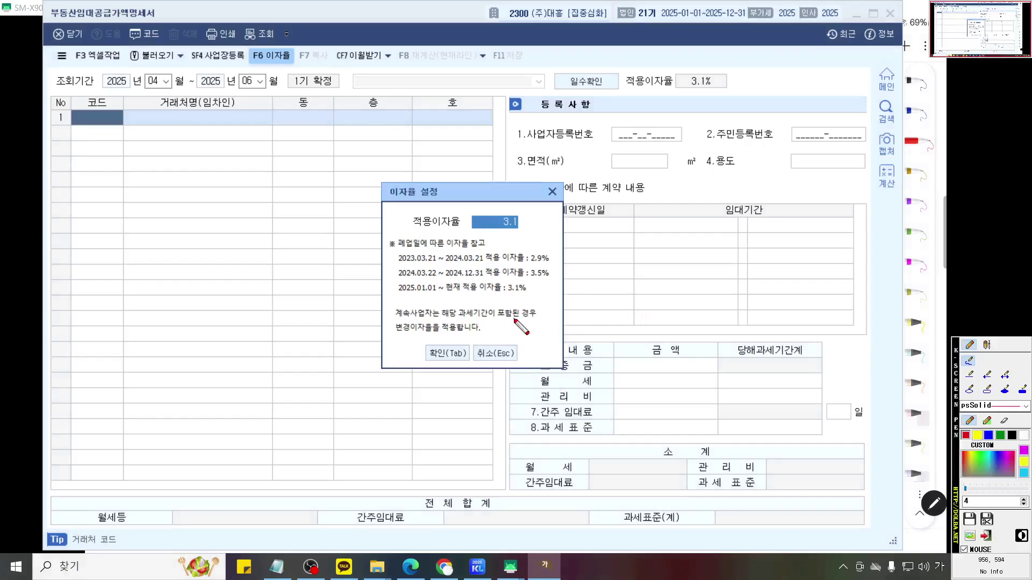
{"action": "scroll", "coordinate": [514, 319], "scroll_direction": "up", "scroll_amount": 5}
{"action": "scroll", "coordinate": [515, 322], "scroll_direction": "up", "scroll_amount": 2}
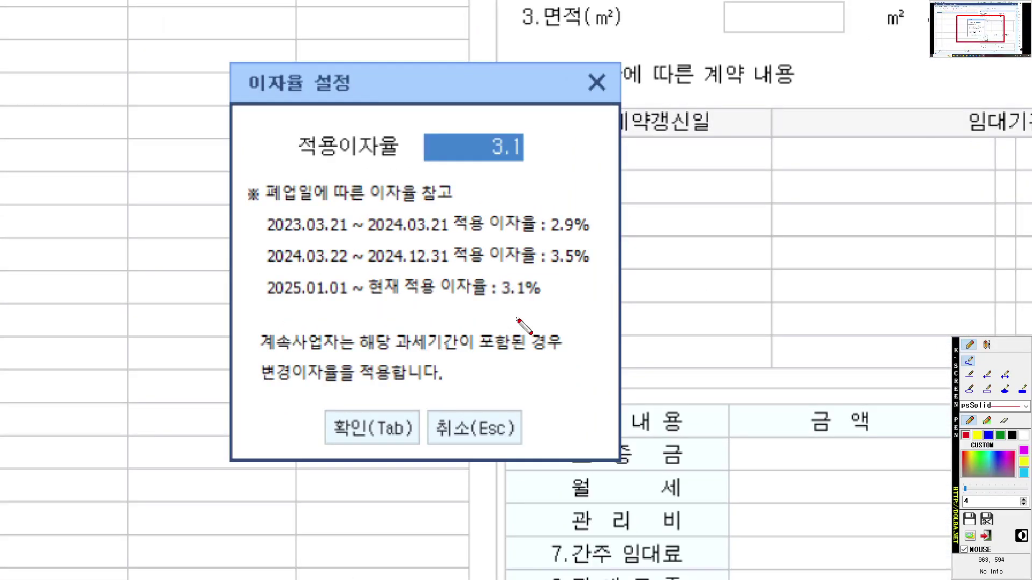
{"action": "key", "text": "ctrl+F2"}
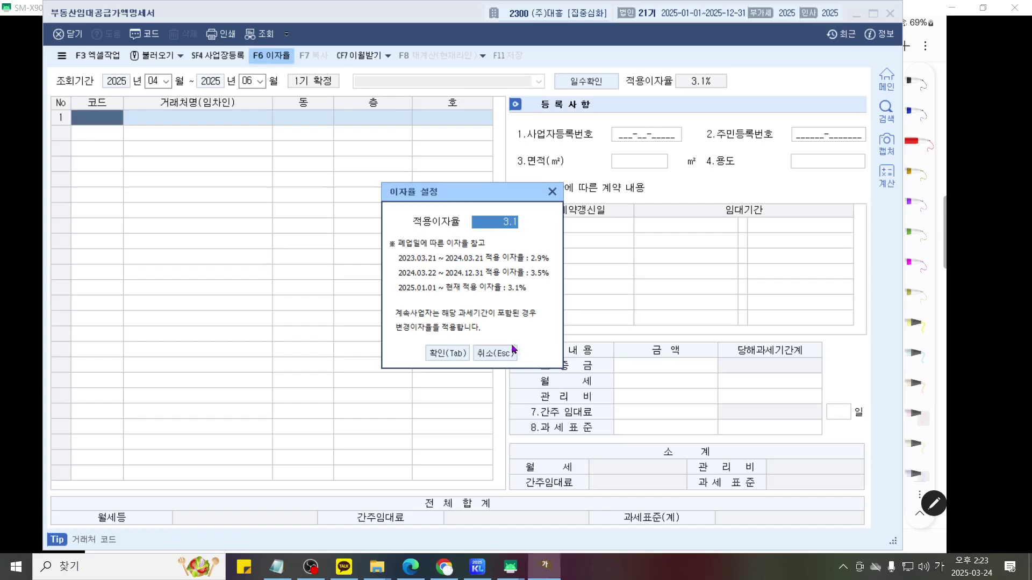
{"action": "left_click", "coordinate": [476, 349]}
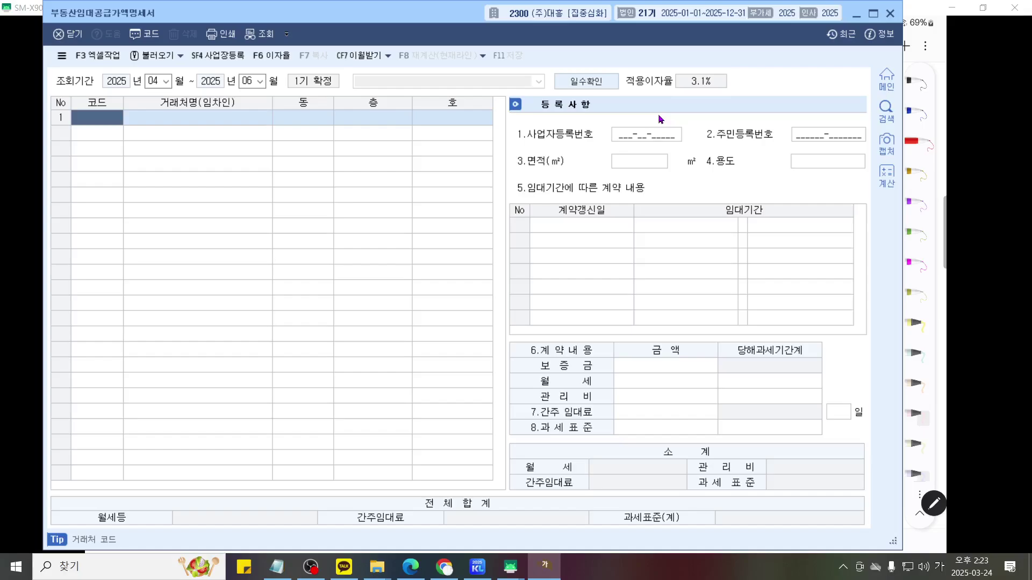
Switch back to the textbook PDF to consult the tenant and lease table of exercise [1].
{"action": "key", "text": "F2"}
{"action": "key", "text": "alt+Tab"}
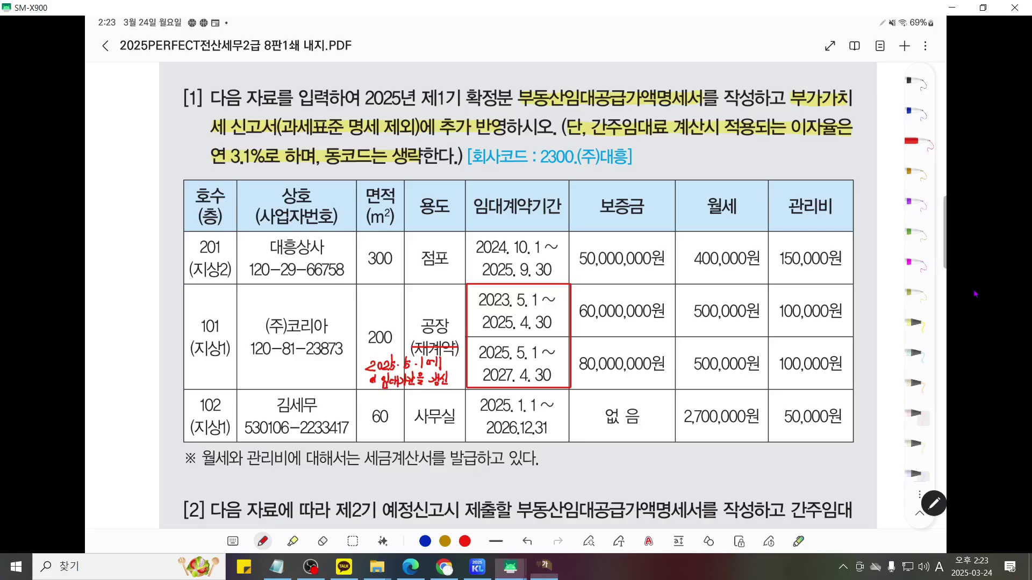
Consult the textbook's tenant table, switch to KcLep, and add (주)코리아 as the first tenant through the 거래처도움 search for 코리.
{"action": "scroll", "coordinate": [380, 359], "scroll_direction": "down", "scroll_amount": 2}
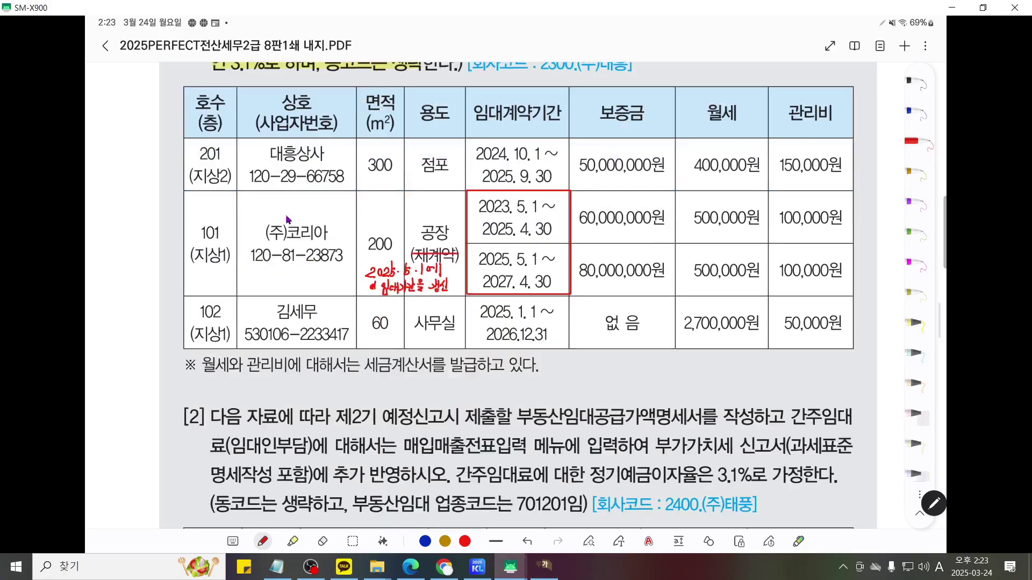
{"action": "left_click", "coordinate": [548, 569]}
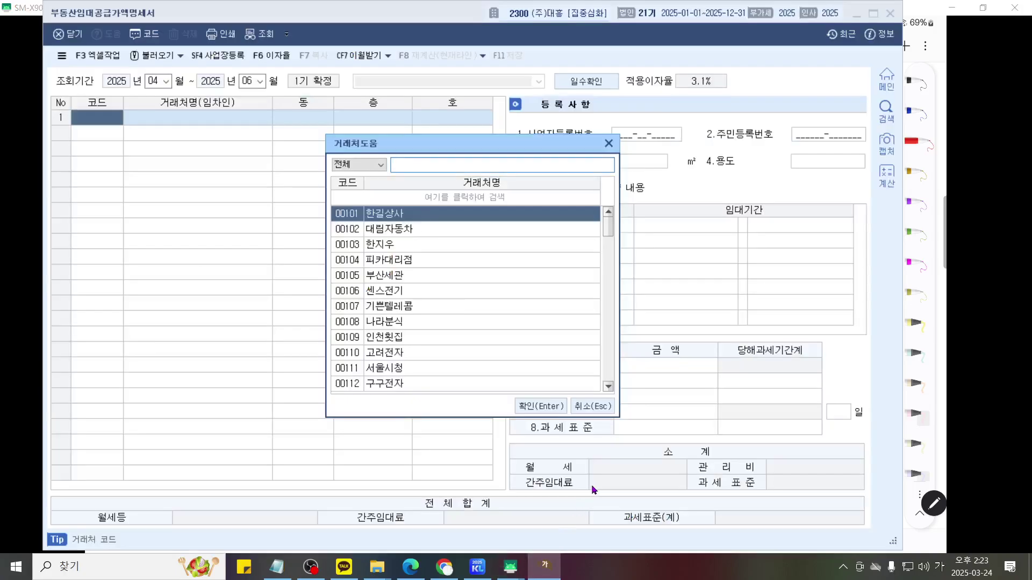
{"action": "type", "text": "코리"}
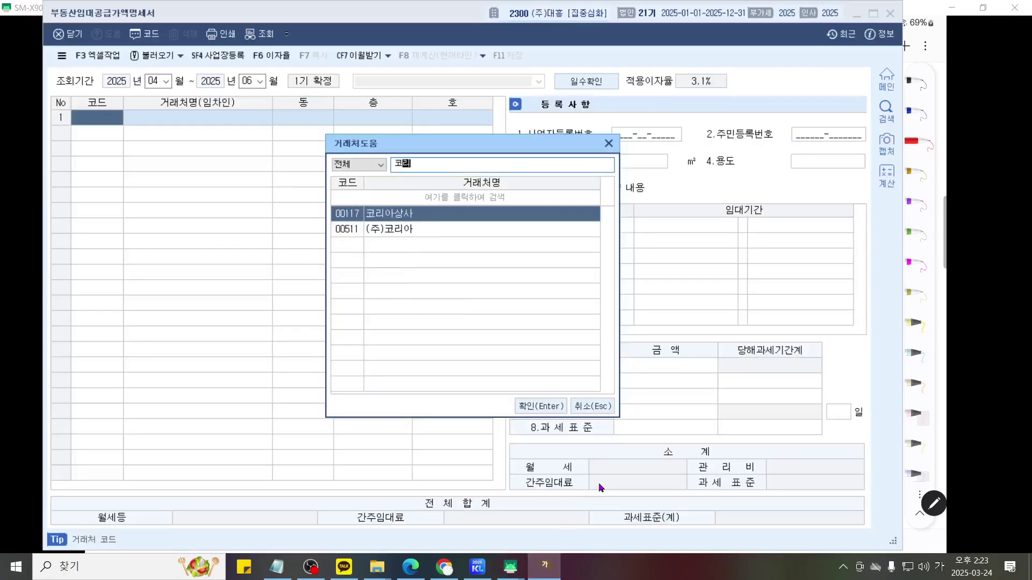
{"action": "key", "text": "Down"}
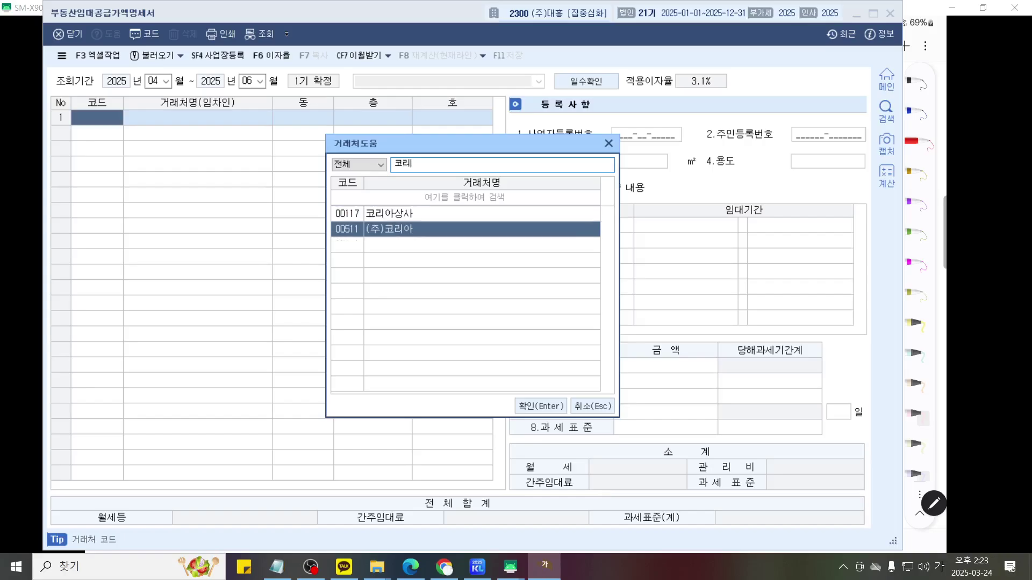
{"action": "key", "text": "Return"}
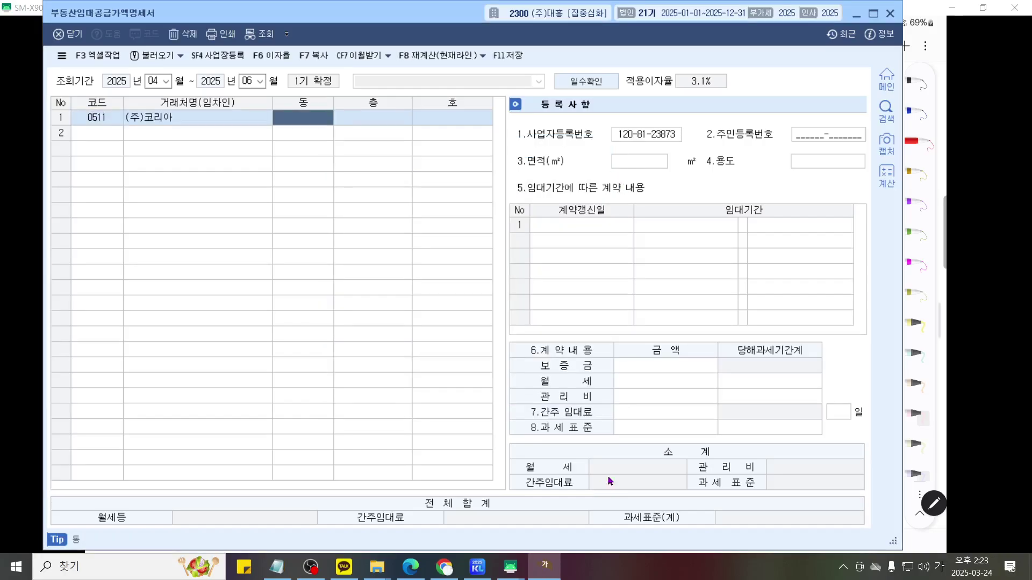
{"action": "key", "text": "alt+Tab"}
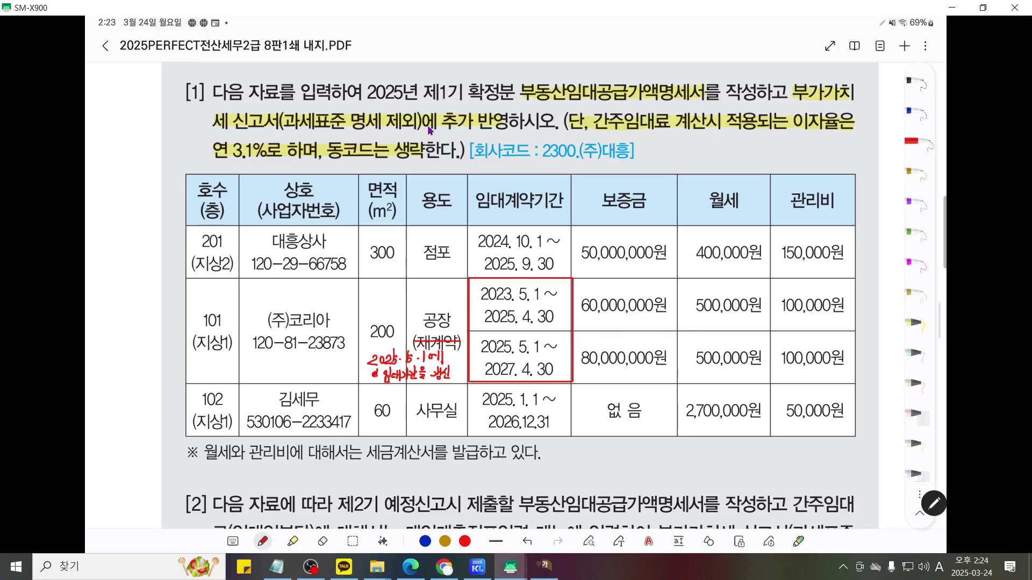
{"action": "left_click", "coordinate": [545, 567]}
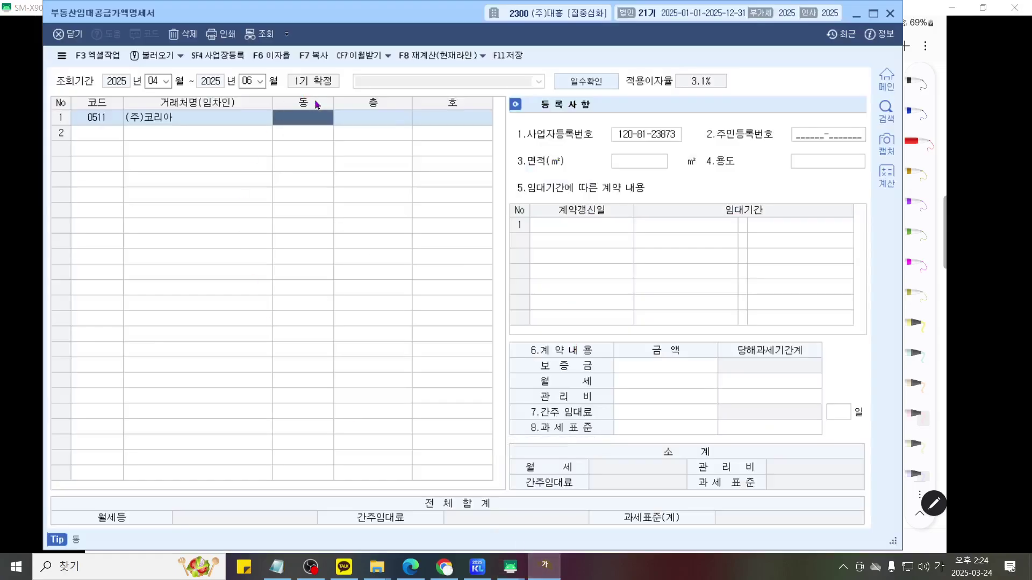
{"action": "left_click", "coordinate": [405, 124]}
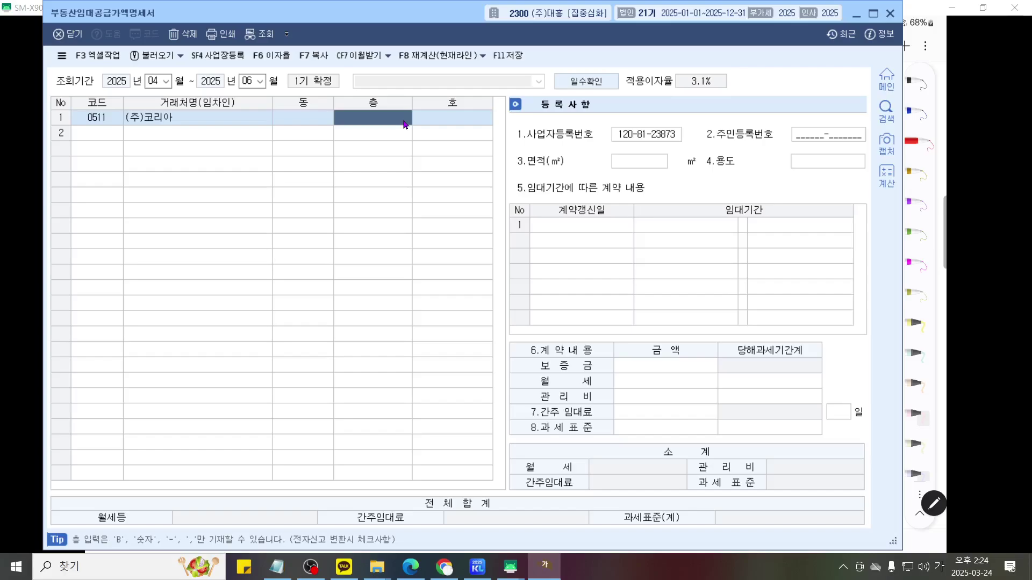
{"action": "type", "text": "2"}
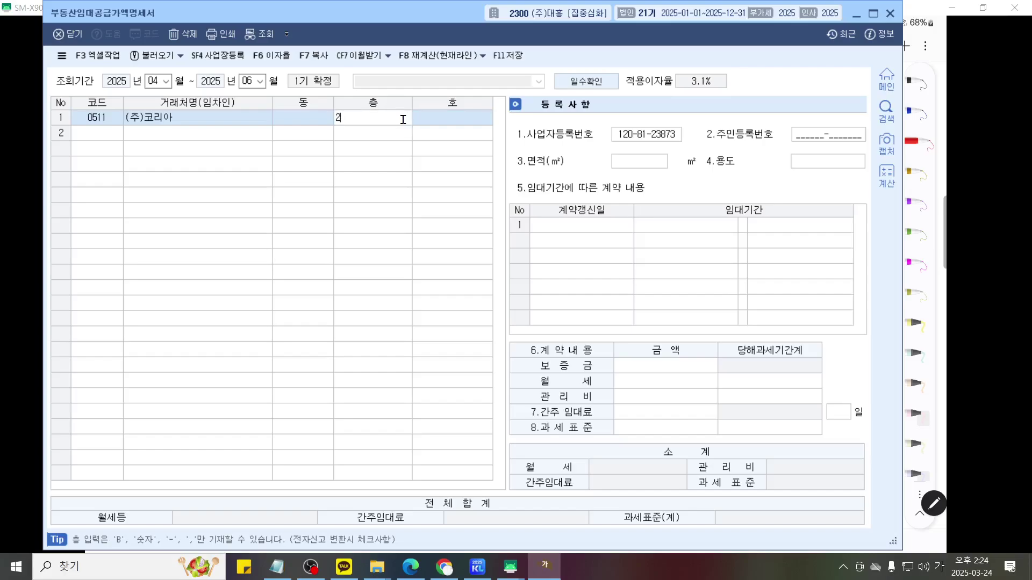
{"action": "key", "text": "Return"}
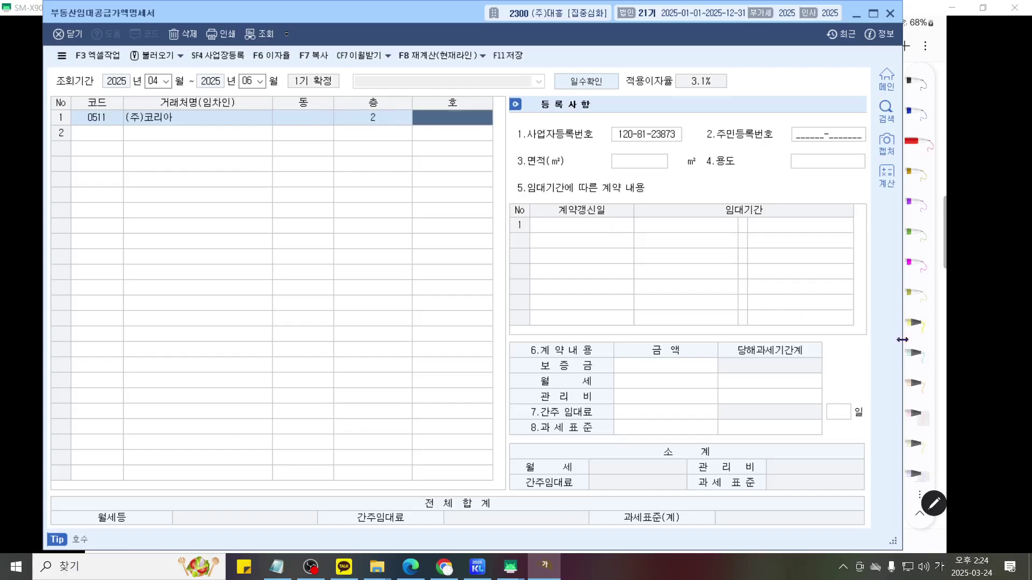
Recheck (주)코리아's location in the textbook table, and set its floor (층) to 1 and its unit (호) to 101.
{"action": "left_click", "coordinate": [904, 340]}
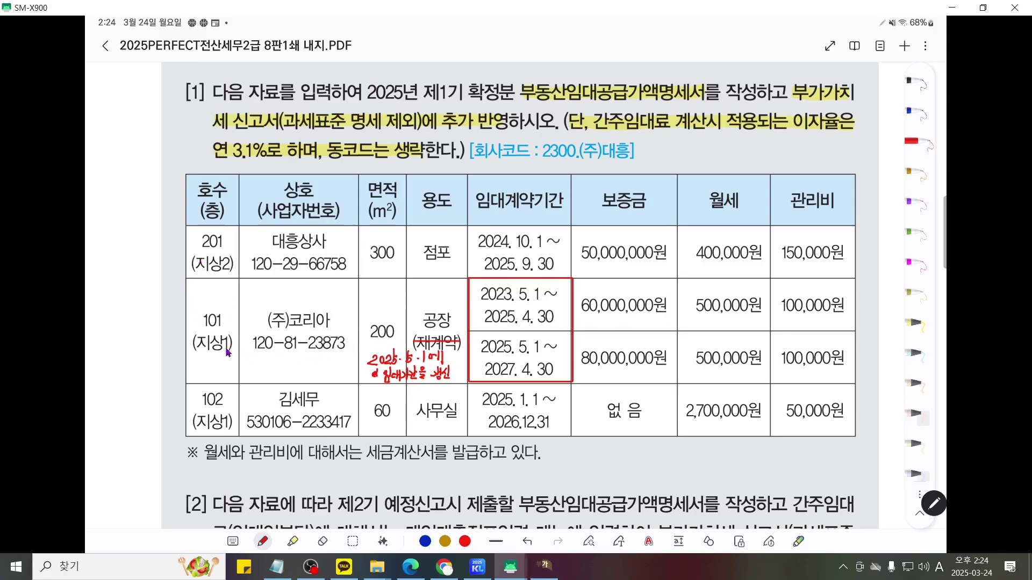
{"action": "left_click", "coordinate": [534, 562]}
{"action": "left_click", "coordinate": [385, 121]}
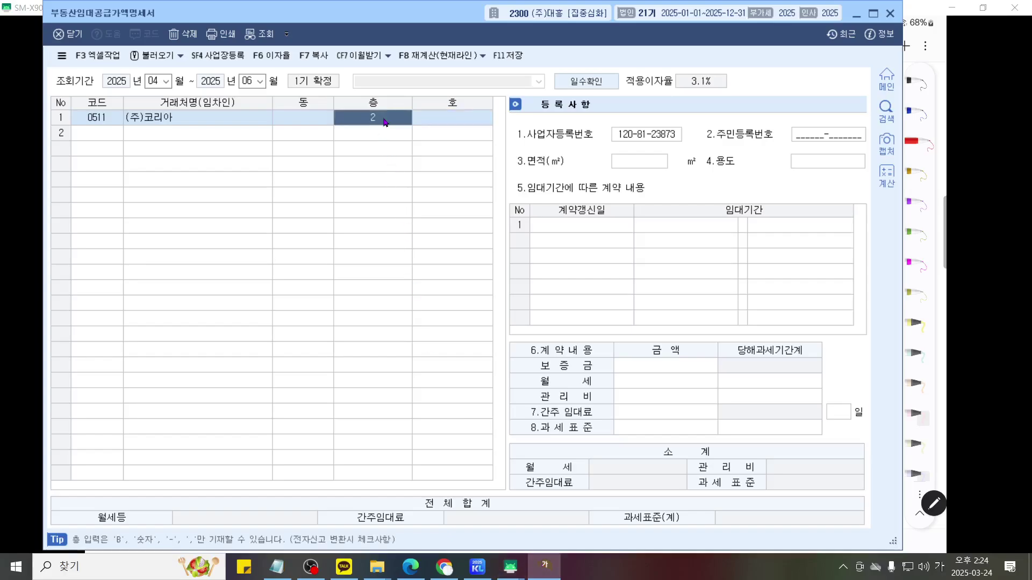
{"action": "type", "text": "1"}
{"action": "key", "text": "Return"}
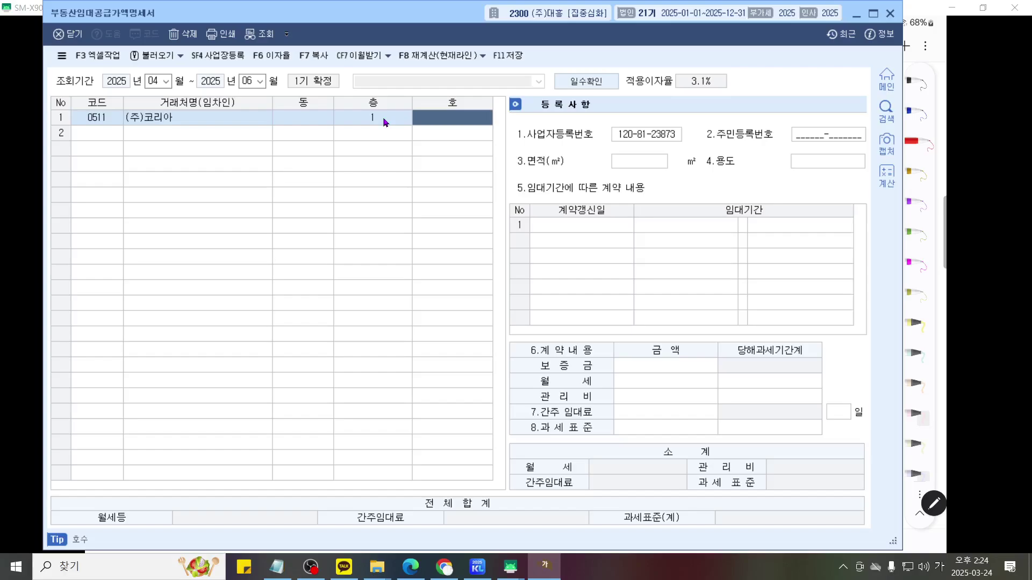
{"action": "type", "text": "10"}
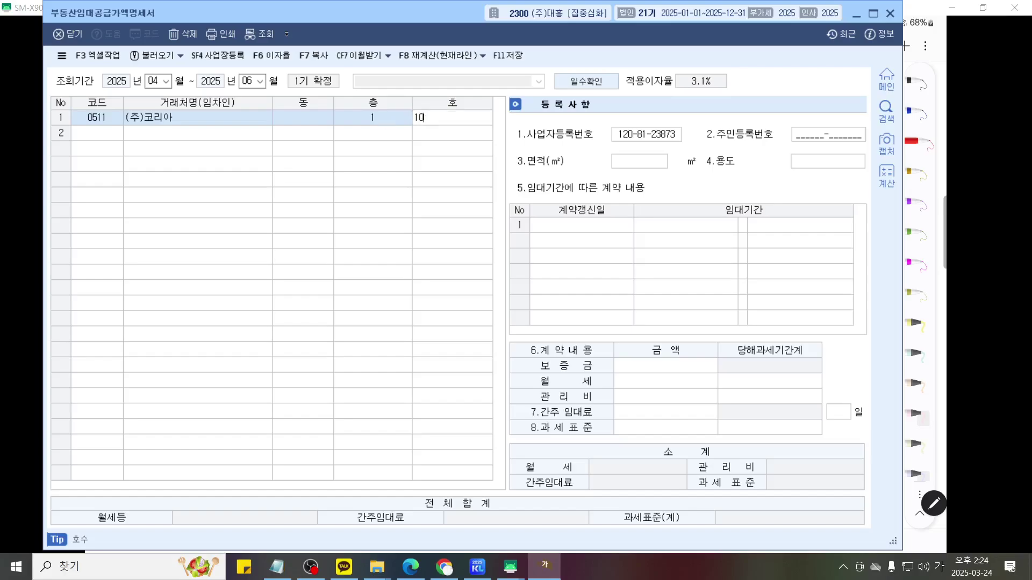
{"action": "type", "text": "1"}
{"action": "key", "text": "Return"}
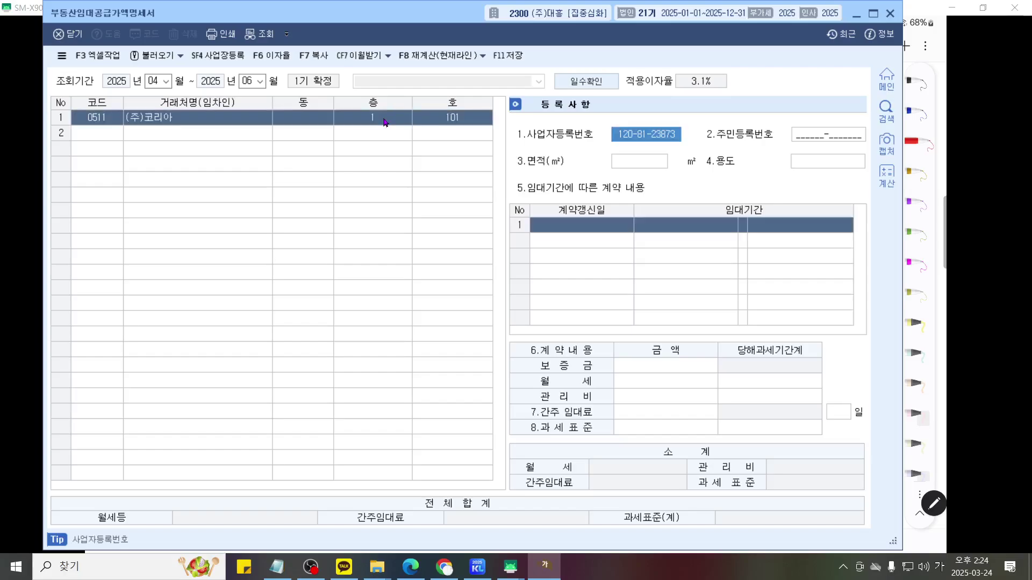
Circle the tenant's 사업자등록번호 value in red on the magnified screen, and leave the annotation mode.
{"action": "key", "text": "ctrl+F2"}
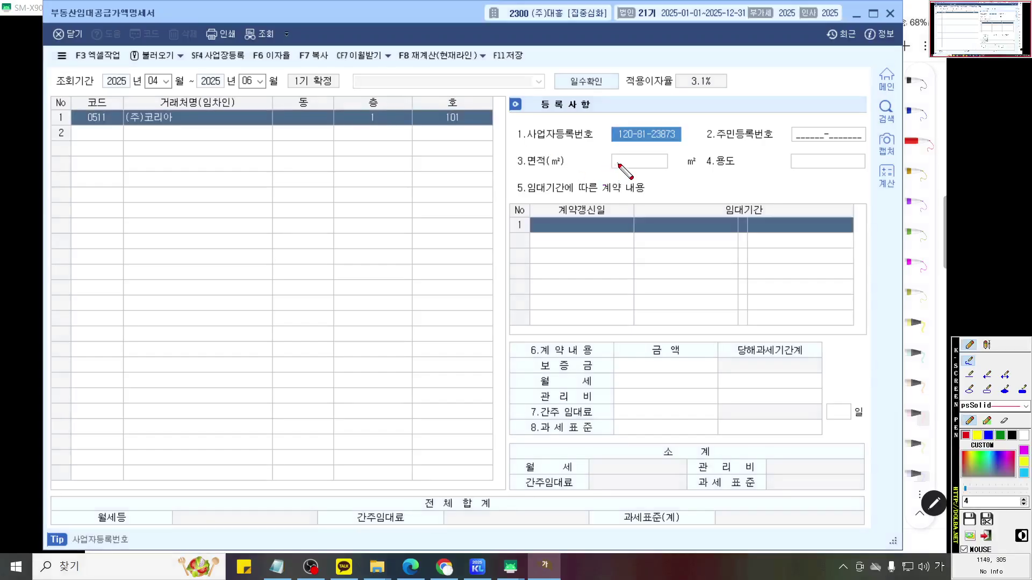
{"action": "scroll", "coordinate": [597, 166], "scroll_direction": "up", "scroll_amount": 4}
{"action": "mouse_move", "coordinate": [543, 99]}
{"action": "left_mouse_down"}
{"action": "mouse_move", "coordinate": [416, 50]}
{"action": "mouse_move", "coordinate": [530, 108]}
{"action": "mouse_move", "coordinate": [520, 111]}
{"action": "left_mouse_up"}
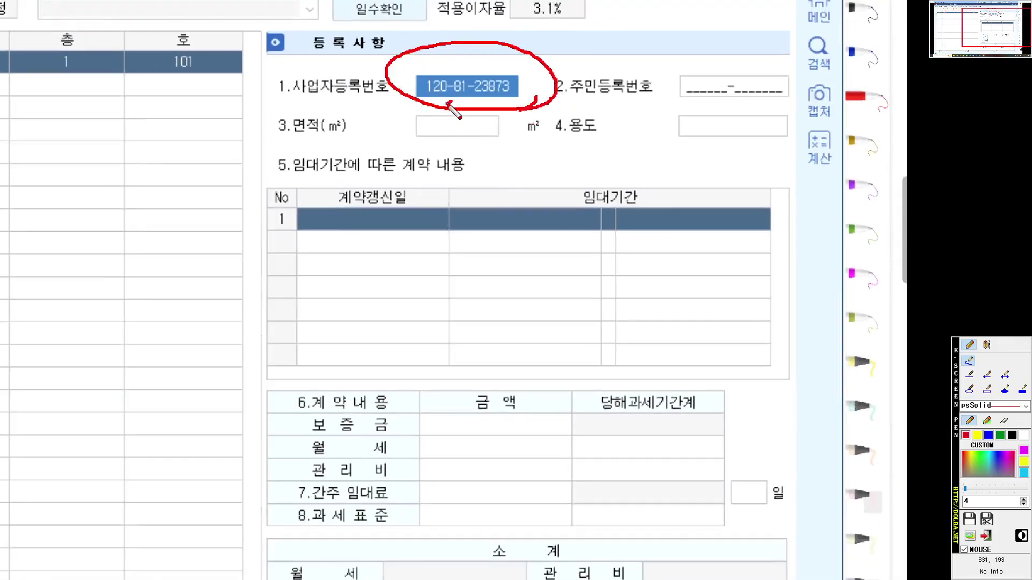
{"action": "mouse_move", "coordinate": [448, 105]}
{"action": "left_mouse_down"}
{"action": "mouse_move", "coordinate": [442, 128]}
{"action": "mouse_move", "coordinate": [458, 127]}
{"action": "left_mouse_up"}
{"action": "key", "text": "Escape"}
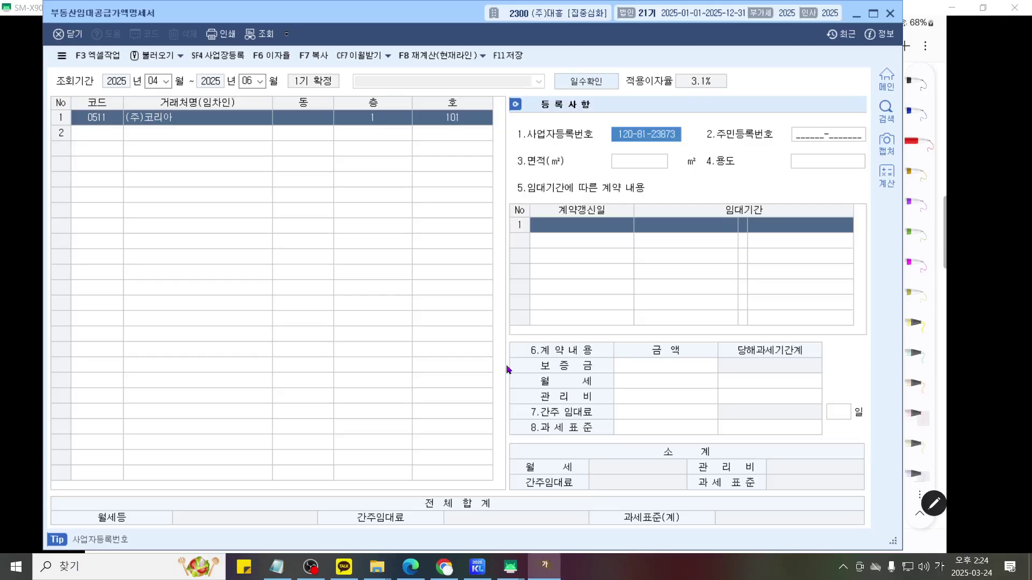
Consult the textbook table, and set (주)코리아's area (면적) to 200 ㎡ and its use (용도) to 공장.
{"action": "left_click", "coordinate": [517, 564]}
{"action": "left_click", "coordinate": [583, 513]}
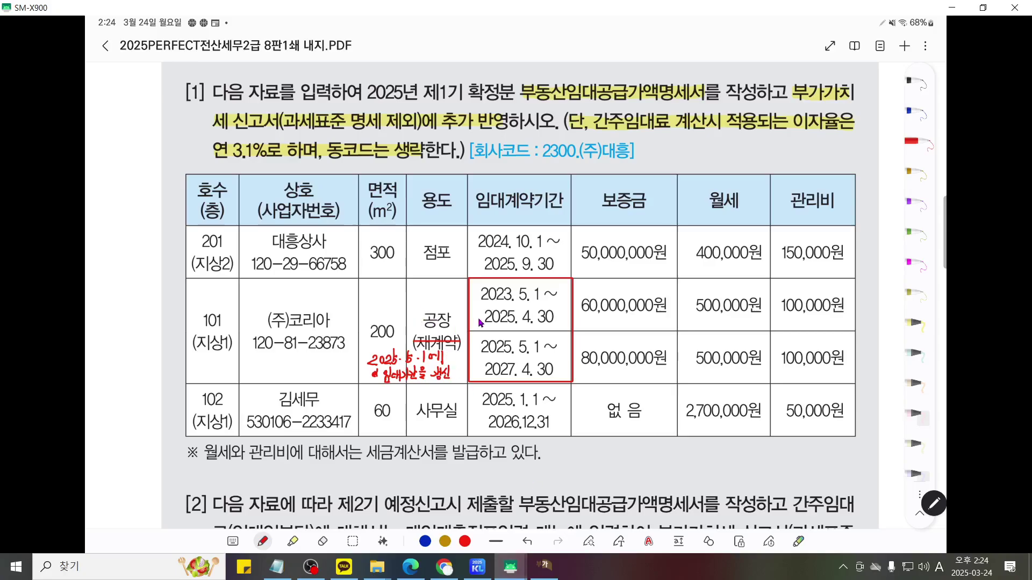
{"action": "scroll", "coordinate": [485, 322], "scroll_direction": "down", "scroll_amount": 1}
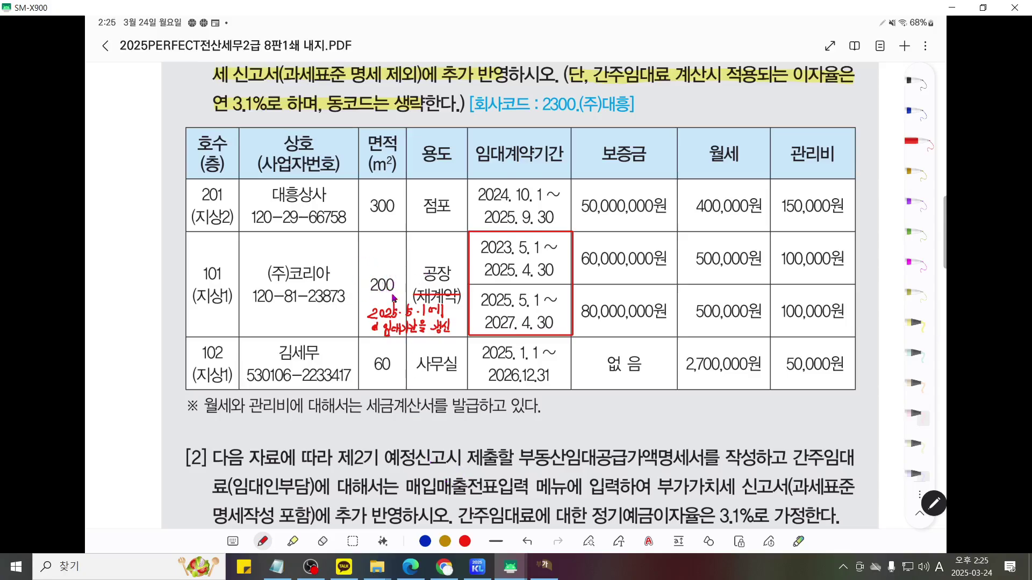
{"action": "left_click", "coordinate": [544, 565]}
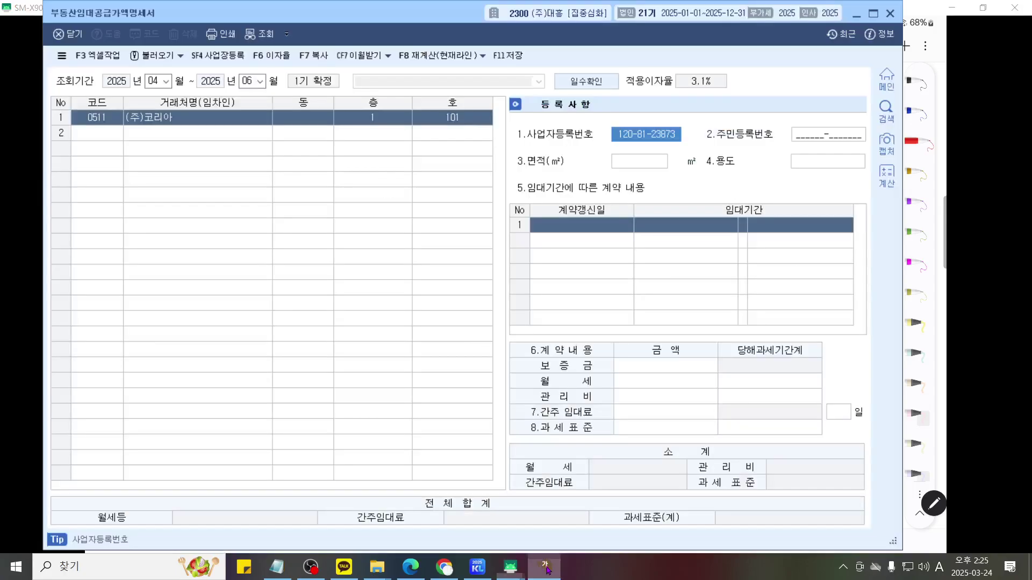
{"action": "left_click", "coordinate": [641, 164]}
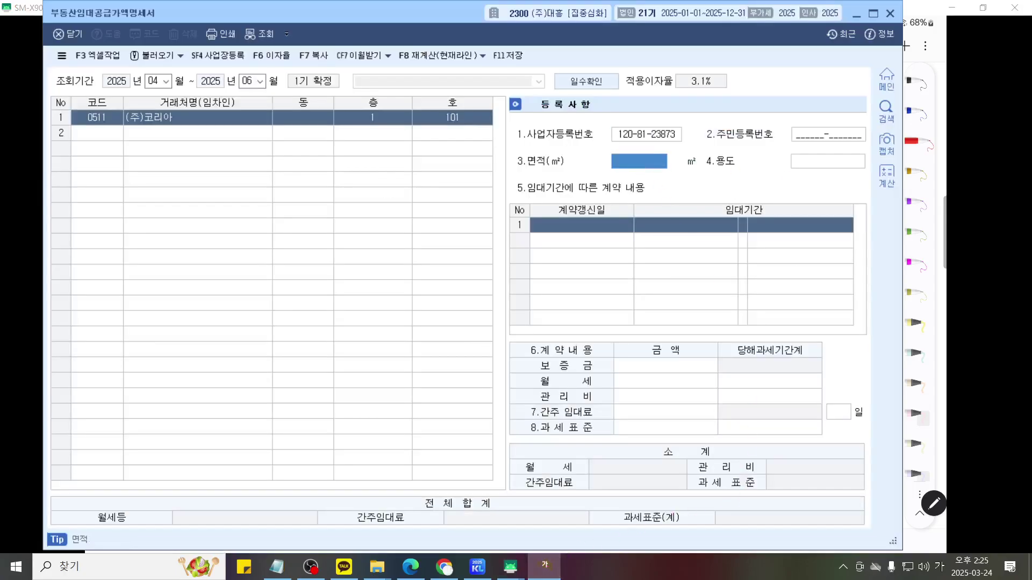
{"action": "type", "text": "200"}
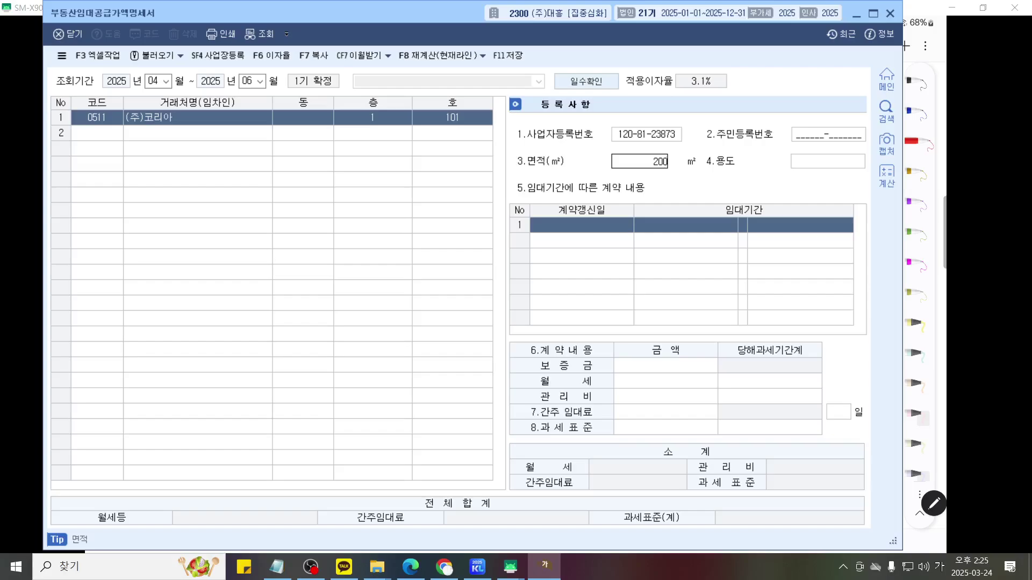
{"action": "key", "text": "Return"}
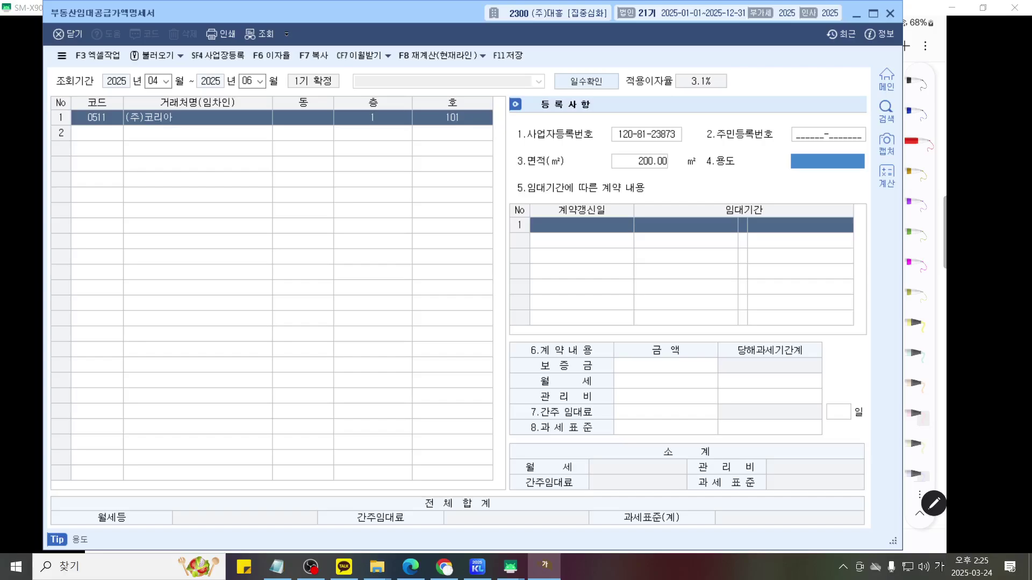
{"action": "type", "text": "공자"}
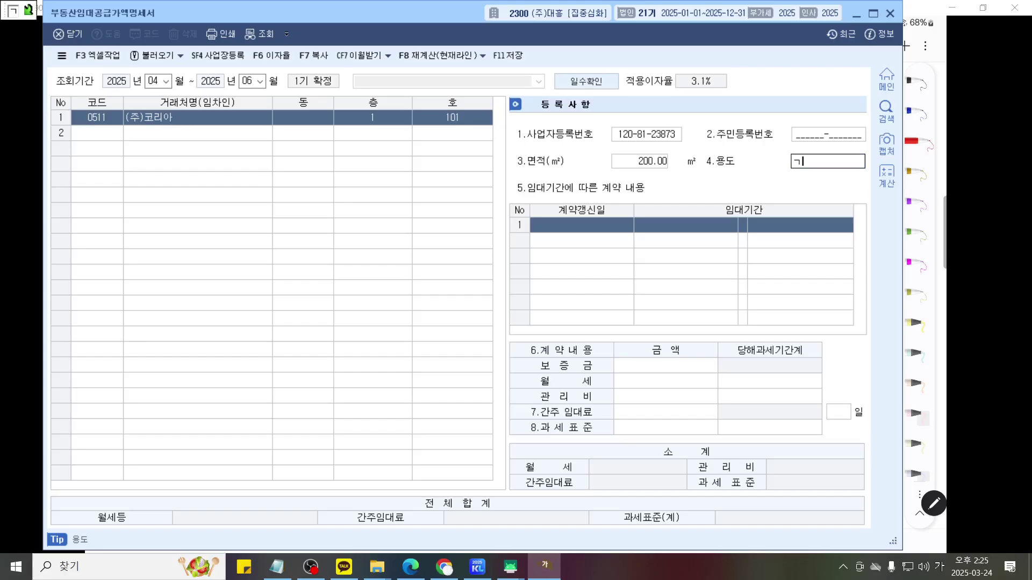
{"action": "type", "text": "ㅇ"}
{"action": "key", "text": "Return"}
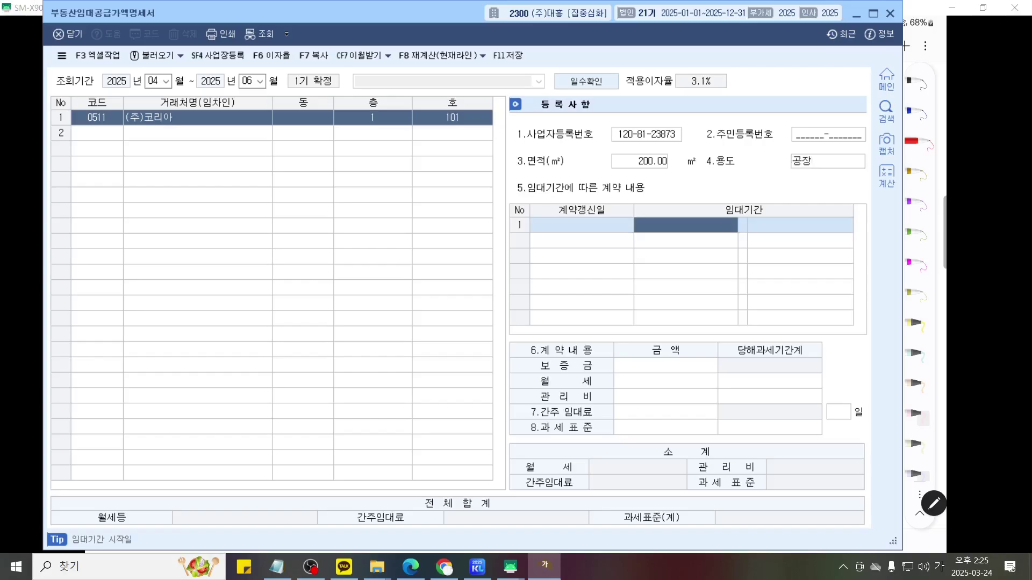
Underline the first 임대기간 row in red on the magnified screen, and leave the annotation mode.
{"action": "key", "text": "ctrl+F12"}
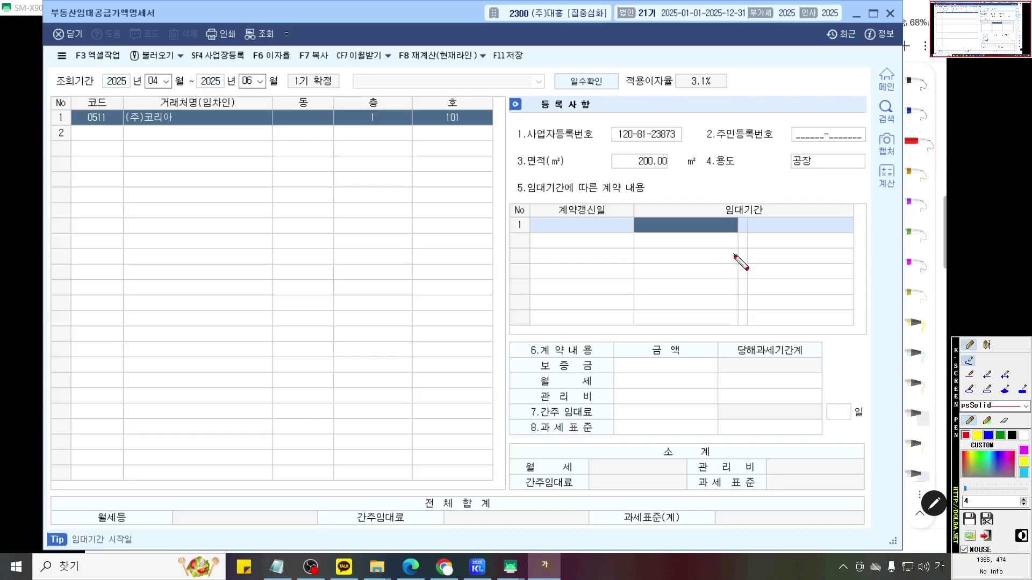
{"action": "scroll", "coordinate": [745, 252], "scroll_direction": "up", "scroll_amount": 5}
{"action": "left_click_drag", "start_coordinate": [713, 252], "coordinate": [638, 266]}
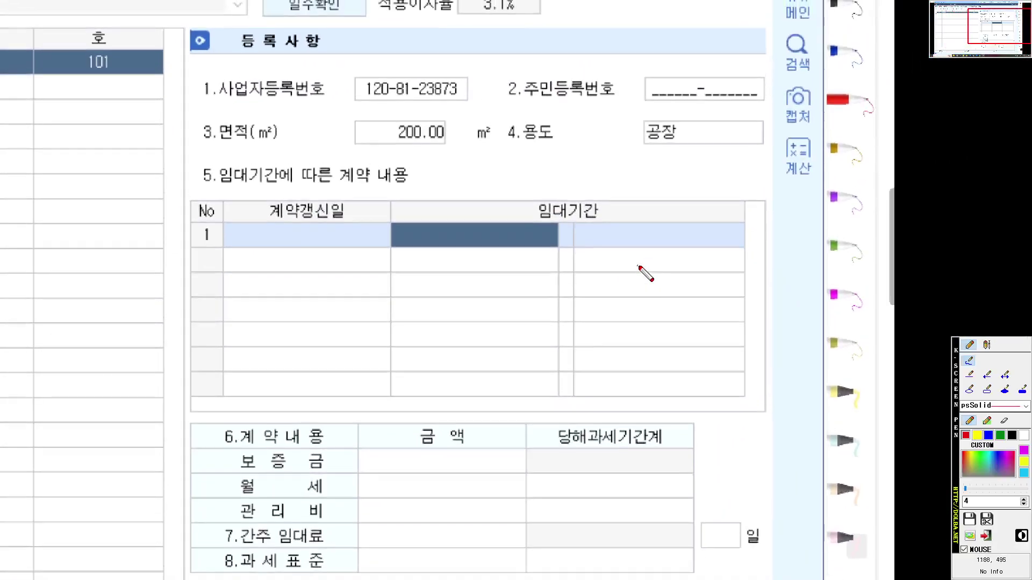
{"action": "left_click_drag", "start_coordinate": [395, 245], "coordinate": [762, 246]}
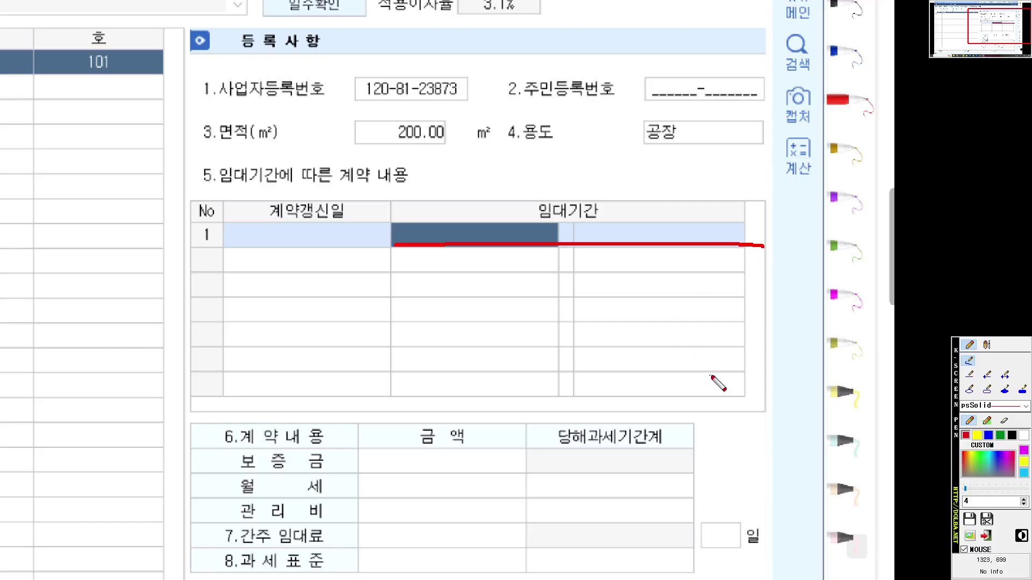
{"action": "key", "text": "Escape"}
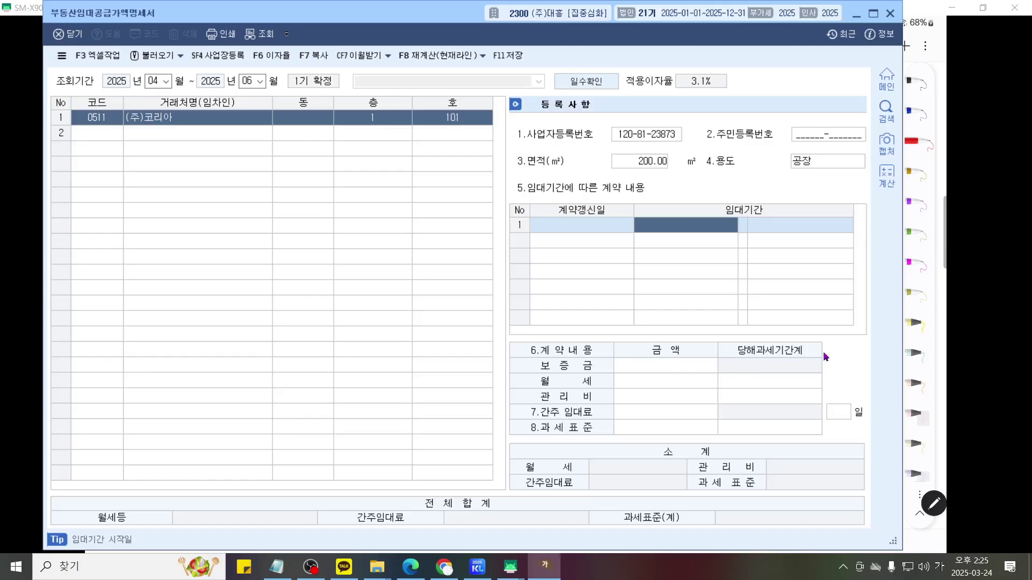
Check the first lease term in the textbook, and set (주)코리아's first 임대기간 to 2023-05-01 through 2025-04-30.
{"action": "left_click", "coordinate": [959, 351]}
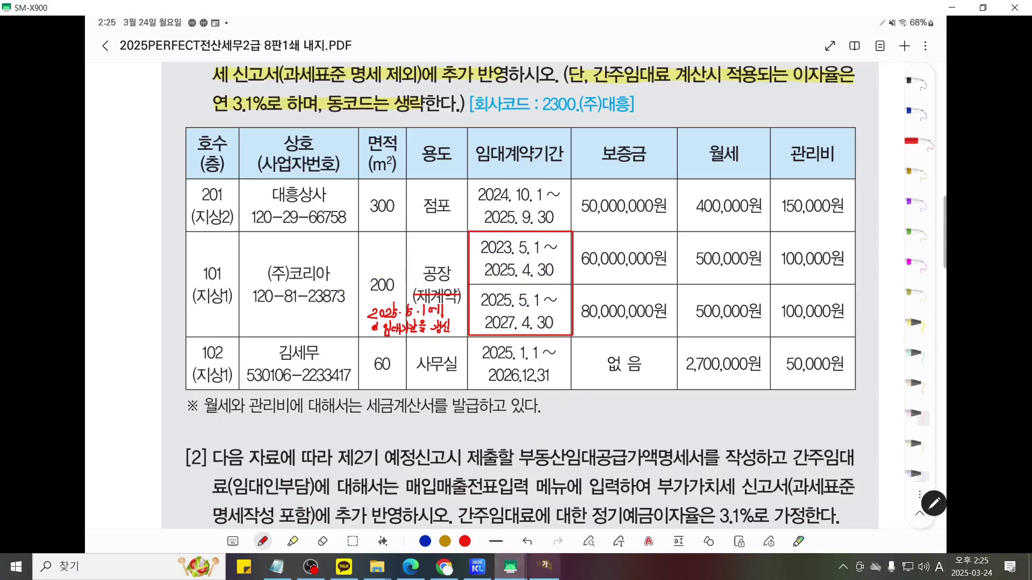
{"action": "left_click", "coordinate": [611, 530]}
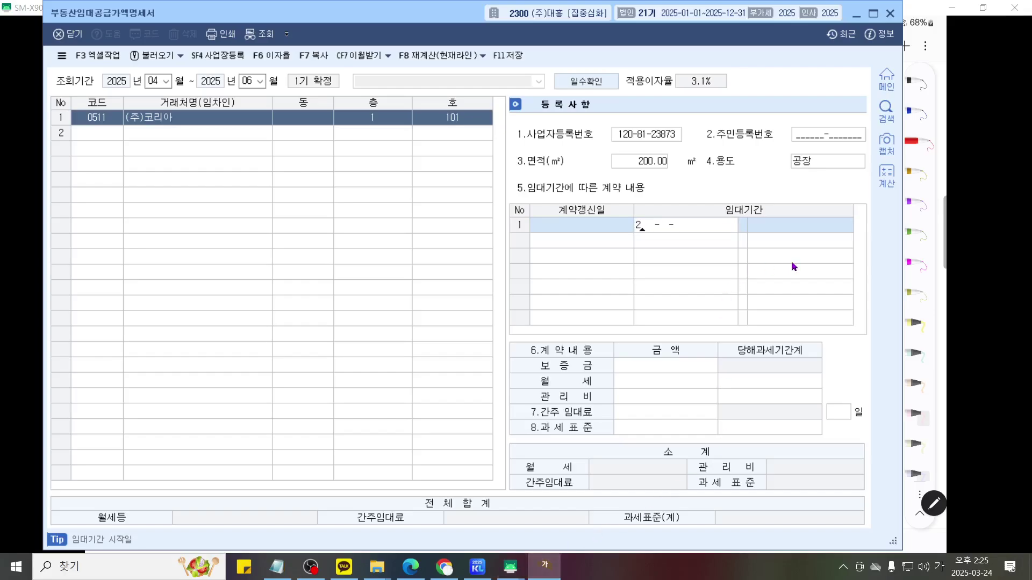
{"action": "type", "text": "2023-05-01"}
{"action": "key", "text": "Return"}
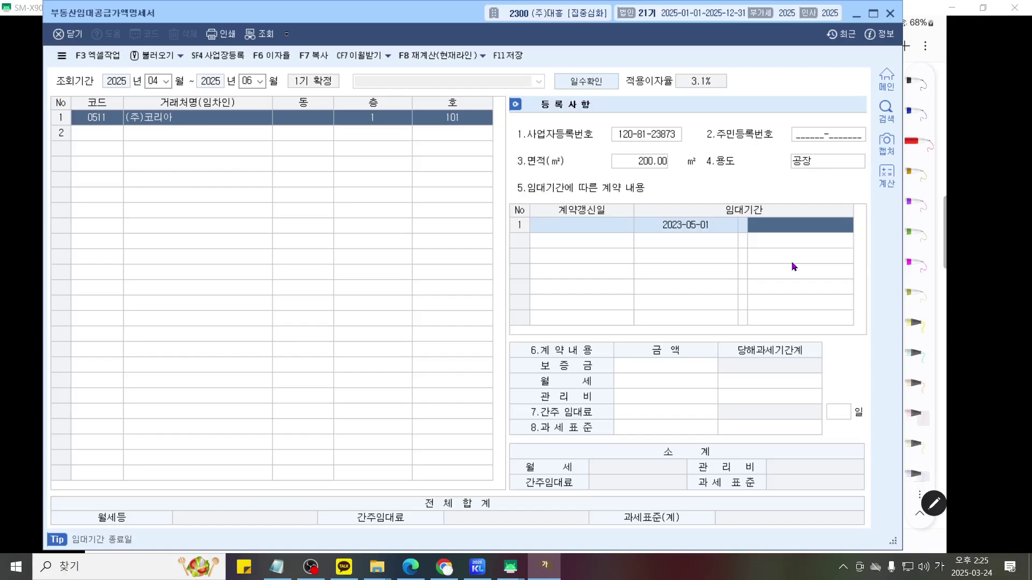
{"action": "type", "text": "202"}
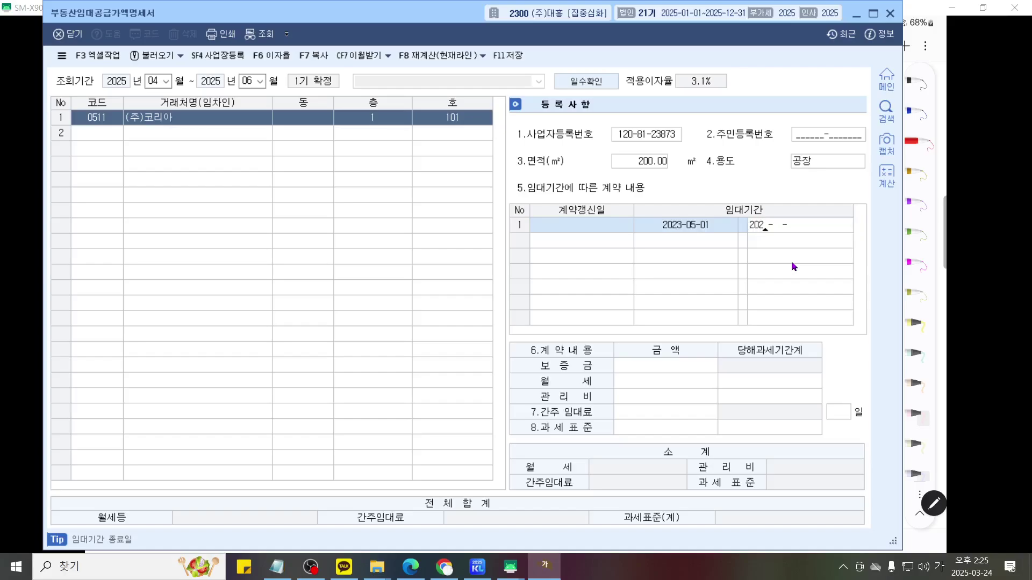
{"action": "type", "text": "5-0"}
{"action": "type", "text": "4-3"}
{"action": "type", "text": "0"}
{"action": "key", "text": "Return"}
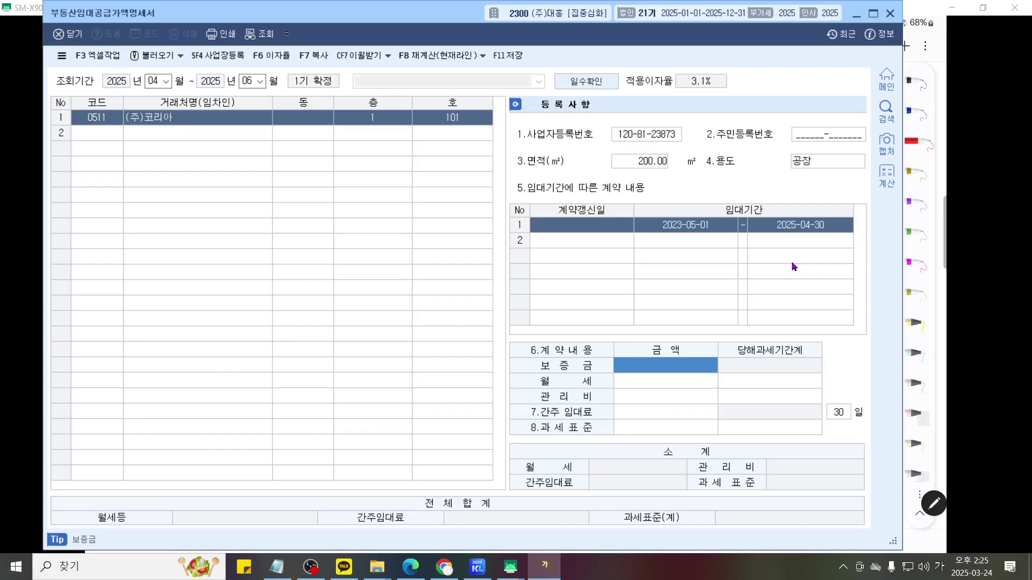
Circle the 보증금 amount (금액) cell in red on the magnified screen, and leave the annotation mode.
{"action": "key", "text": "ctrl+F2"}
{"action": "scroll", "coordinate": [756, 298], "scroll_direction": "up", "scroll_amount": 4}
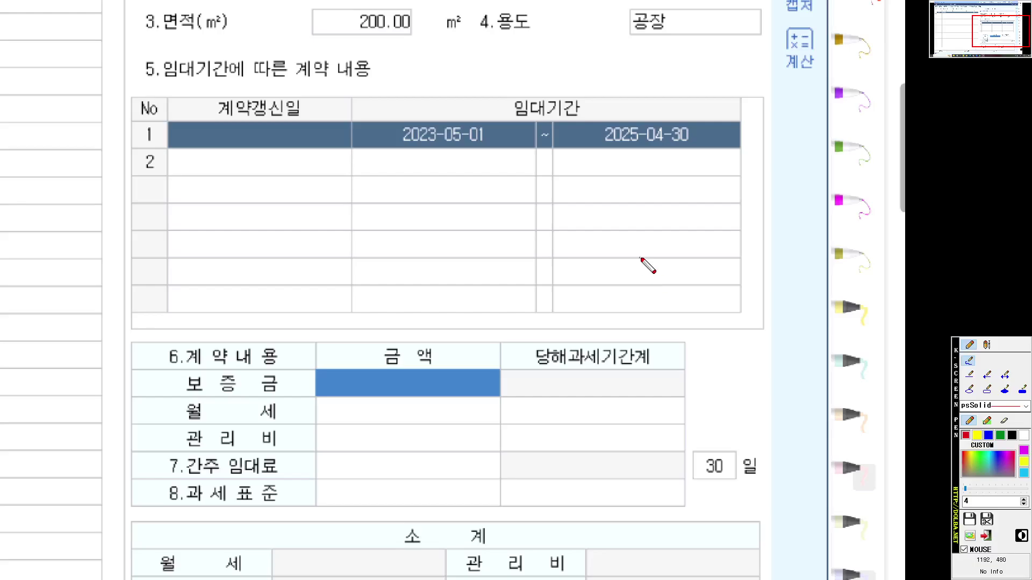
{"action": "mouse_move", "coordinate": [472, 399]}
{"action": "left_mouse_down"}
{"action": "mouse_move", "coordinate": [445, 412]}
{"action": "mouse_move", "coordinate": [380, 377]}
{"action": "mouse_move", "coordinate": [475, 379]}
{"action": "mouse_move", "coordinate": [471, 401]}
{"action": "left_mouse_up"}
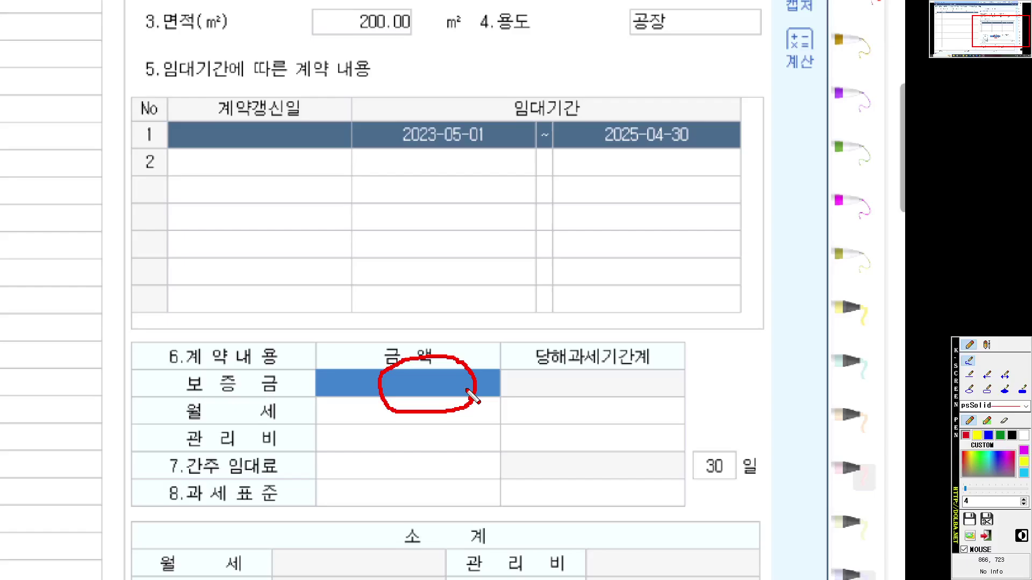
{"action": "key", "text": "Escape"}
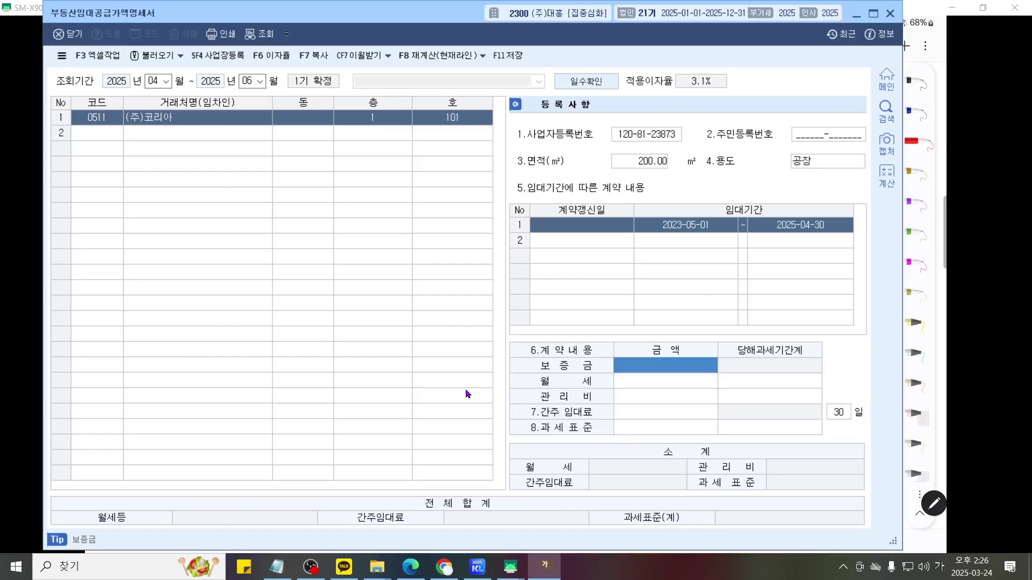
Enter the first lease's contract amounts: 보증금 60,000,000, 월세 500,000 and 관리비 100,000.
{"action": "type", "text": "60,000,000"}
{"action": "key", "text": "Return"}
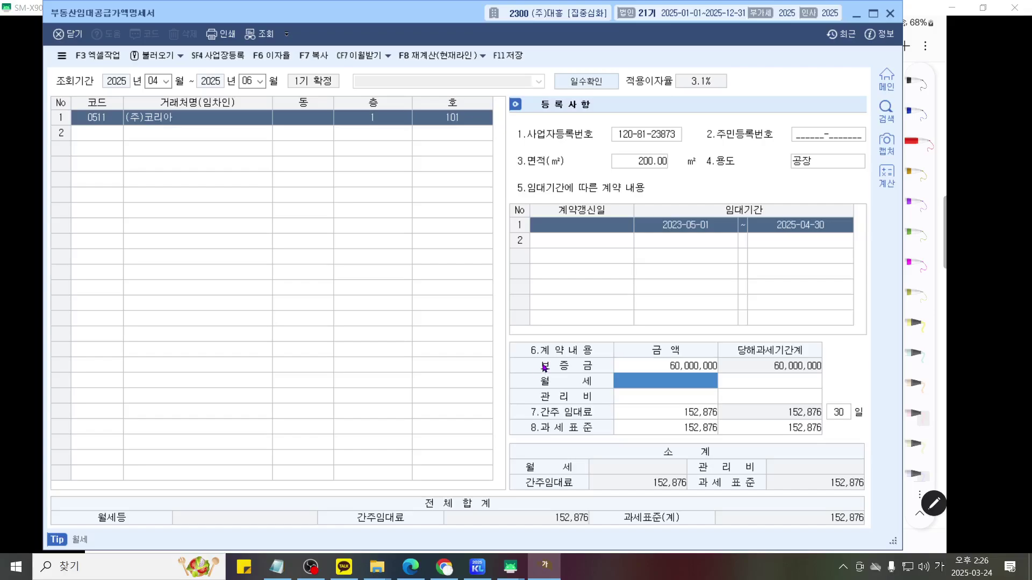
{"action": "type", "text": "5000000"}
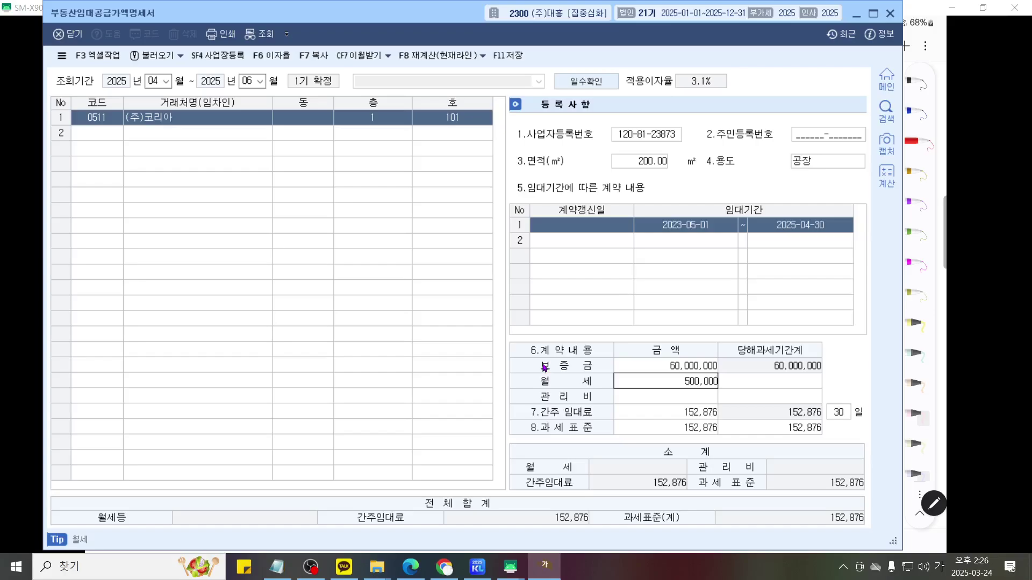
{"action": "key", "text": "Return"}
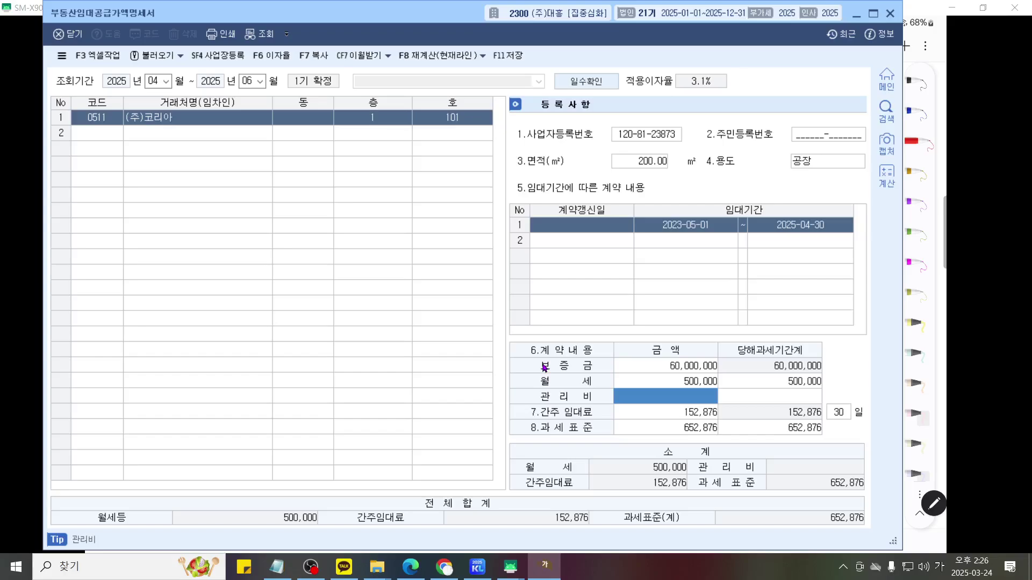
{"action": "type", "text": "1000000"}
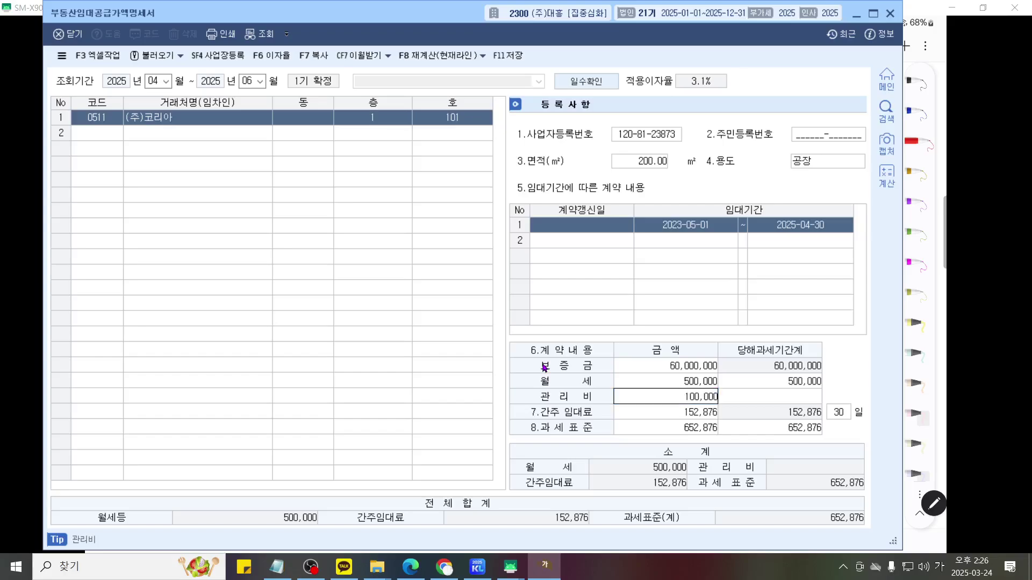
{"action": "key", "text": "Return"}
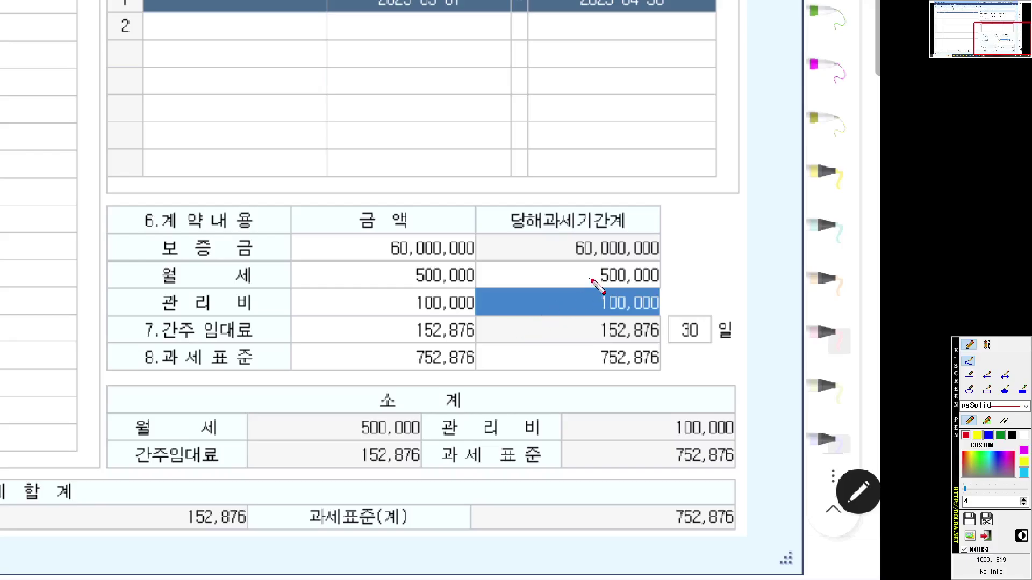
Strike out the 월세 value under 당해과세기간계 in red, write 100,000 beside it, and leave the annotation mode.
{"action": "left_click_drag", "start_coordinate": [593, 273], "coordinate": [673, 274]}
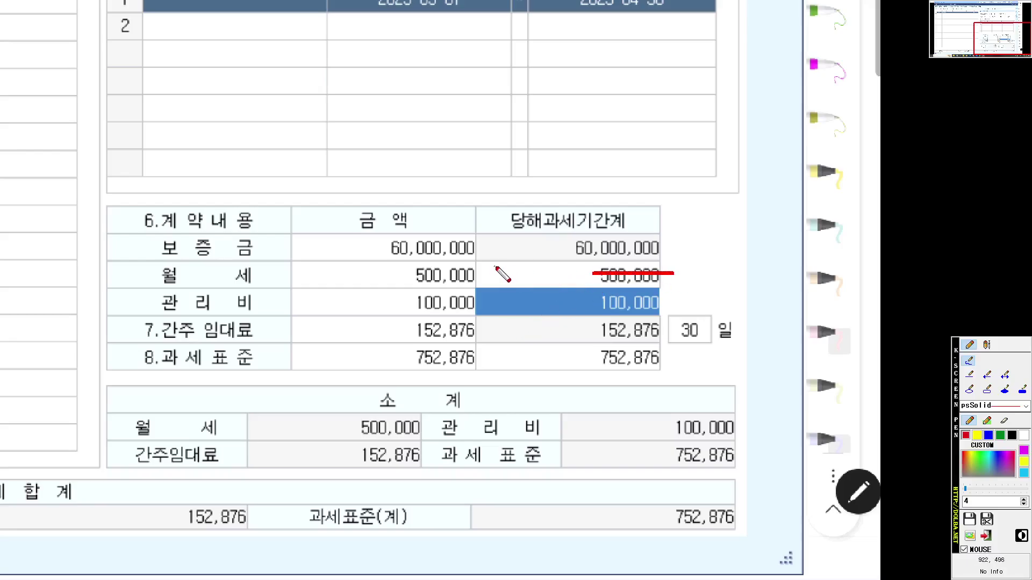
{"action": "mouse_move", "coordinate": [505, 263]}
{"action": "left_mouse_down"}
{"action": "mouse_move", "coordinate": [491, 284]}
{"action": "mouse_move", "coordinate": [603, 273]}
{"action": "left_mouse_up"}
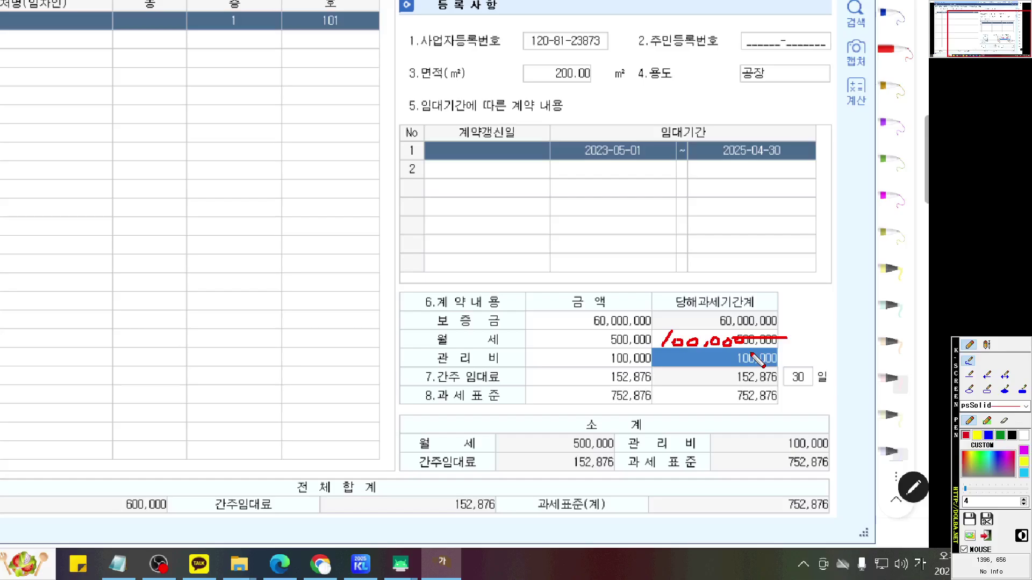
{"action": "key", "text": "Escape"}
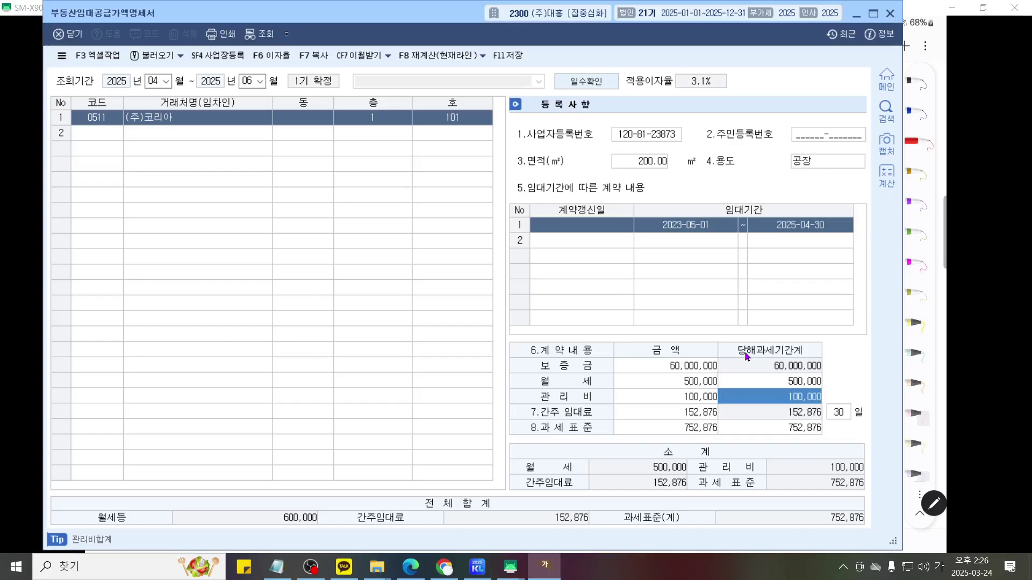
Circle the 조회기간 months, box the first 임대기간 and link the two with a red line on the magnified screen.
{"action": "key", "text": "ctrl+2"}
{"action": "scroll", "coordinate": [486, 263], "scroll_direction": "up", "scroll_amount": 1}
{"action": "left_click_drag", "start_coordinate": [485, 263], "coordinate": [488, 282]}
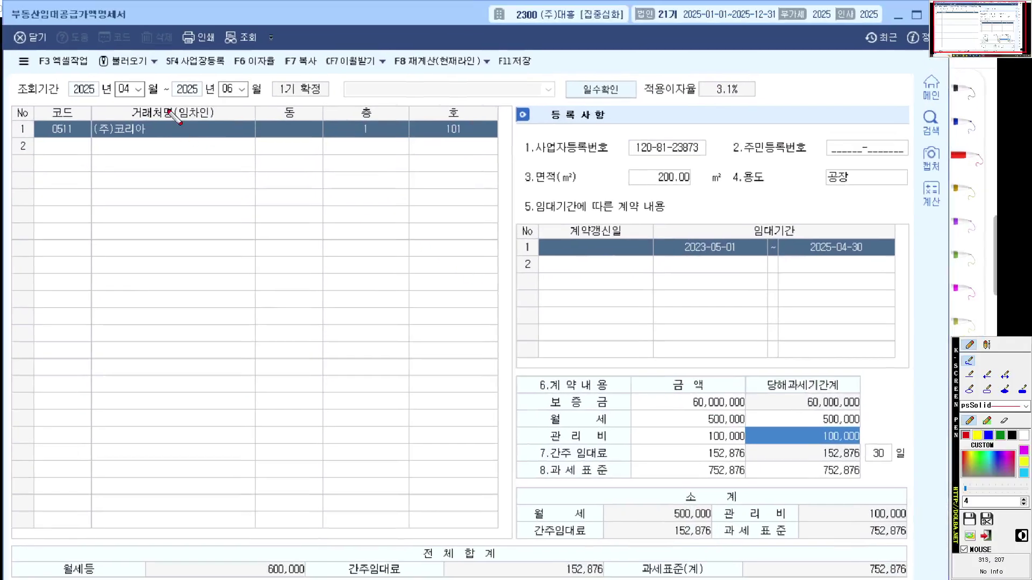
{"action": "mouse_move", "coordinate": [251, 99]}
{"action": "left_mouse_down"}
{"action": "mouse_move", "coordinate": [164, 114]}
{"action": "mouse_move", "coordinate": [104, 65]}
{"action": "mouse_move", "coordinate": [276, 74]}
{"action": "mouse_move", "coordinate": [252, 108]}
{"action": "left_mouse_up"}
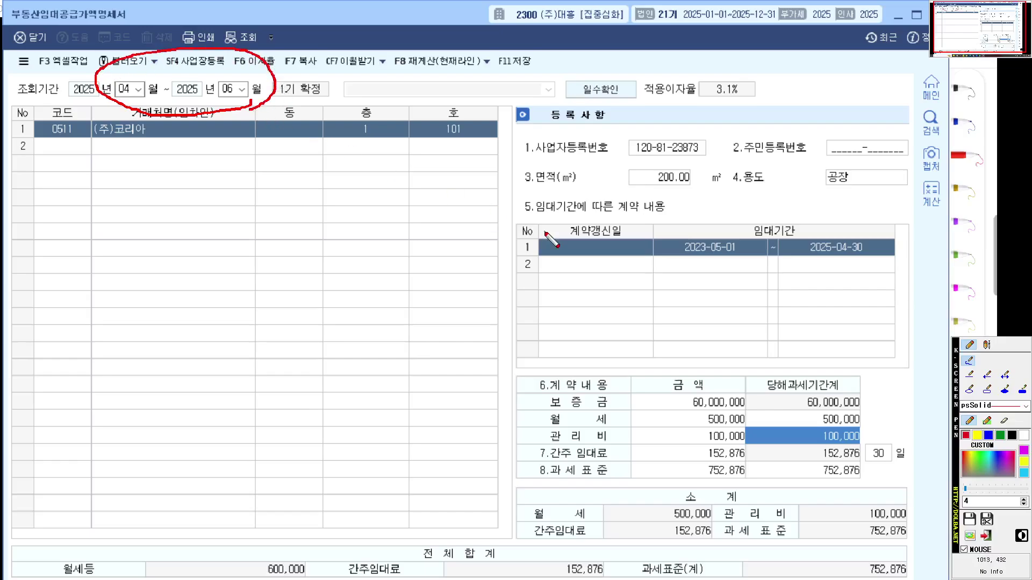
{"action": "left_click", "coordinate": [986, 389]}
{"action": "left_click_drag", "start_coordinate": [652, 209], "coordinate": [920, 272]}
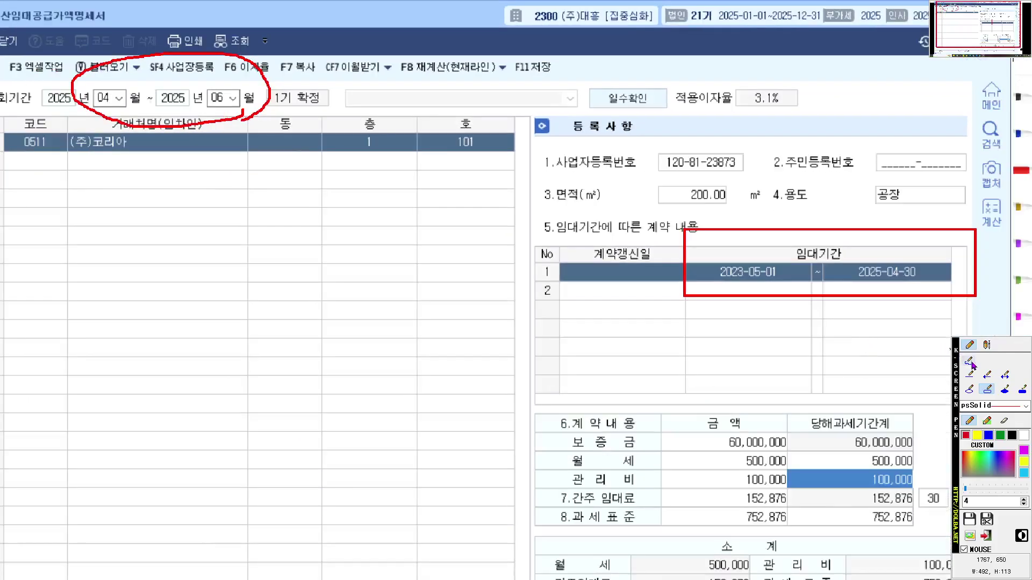
{"action": "left_click", "coordinate": [969, 360]}
{"action": "mouse_move", "coordinate": [717, 224]}
{"action": "left_mouse_down"}
{"action": "mouse_move", "coordinate": [571, 170]}
{"action": "mouse_move", "coordinate": [272, 160]}
{"action": "mouse_move", "coordinate": [207, 132]}
{"action": "mouse_move", "coordinate": [223, 124]}
{"action": "left_mouse_up"}
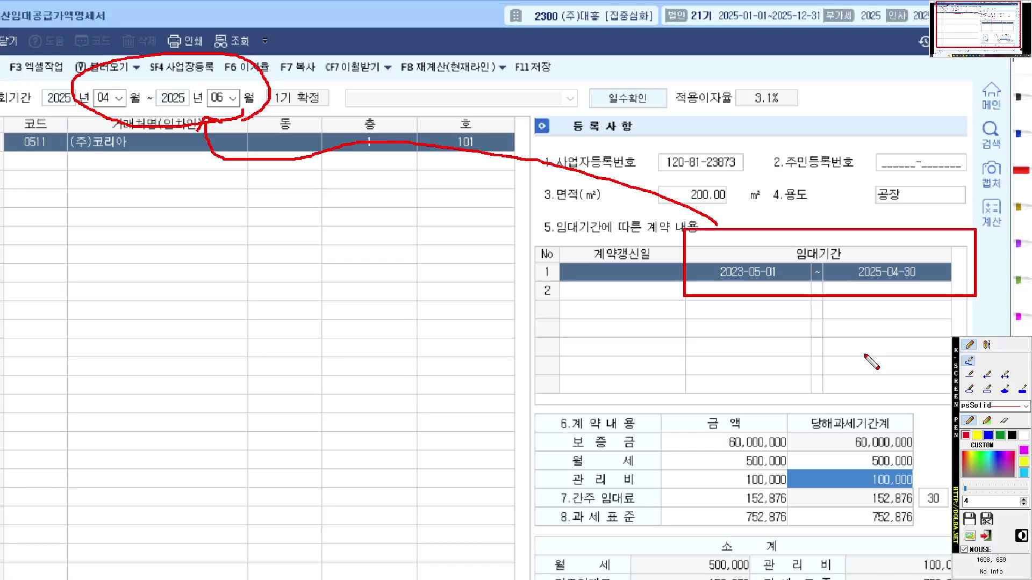
{"action": "key", "text": "Escape"}
Draw red marks beside the 월세 and 관리비 amounts on the magnified screen.
{"action": "key", "text": "ctrl+1"}
{"action": "scroll", "coordinate": [892, 266], "scroll_direction": "up", "scroll_amount": 6}
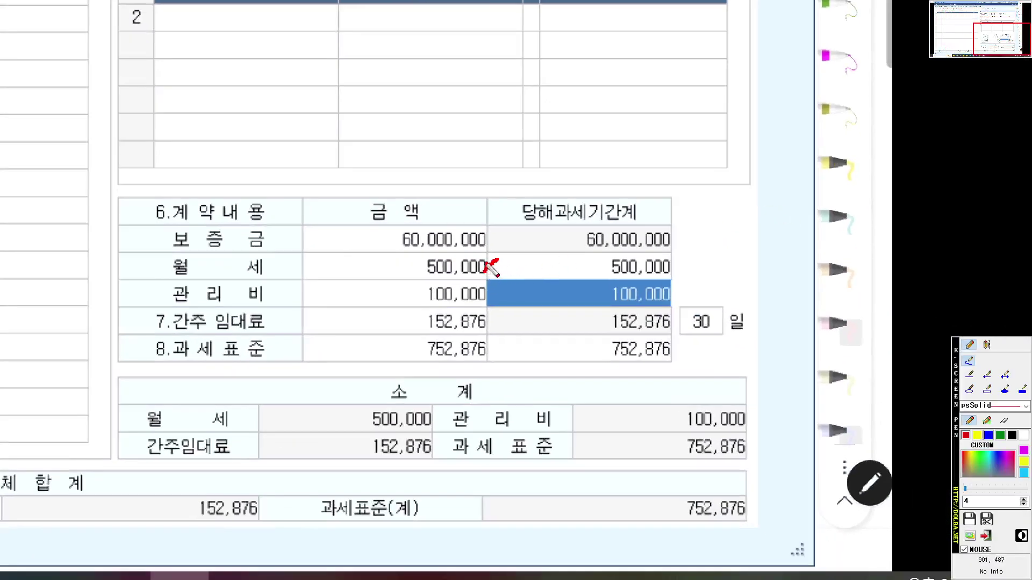
{"action": "mouse_move", "coordinate": [484, 259]}
{"action": "left_mouse_down"}
{"action": "mouse_move", "coordinate": [512, 274]}
{"action": "mouse_move", "coordinate": [511, 304]}
{"action": "mouse_move", "coordinate": [487, 304]}
{"action": "mouse_move", "coordinate": [521, 301]}
{"action": "left_mouse_up"}
{"action": "mouse_move", "coordinate": [536, 263]}
{"action": "left_mouse_down"}
{"action": "mouse_move", "coordinate": [557, 262]}
{"action": "mouse_move", "coordinate": [559, 299]}
{"action": "left_mouse_up"}
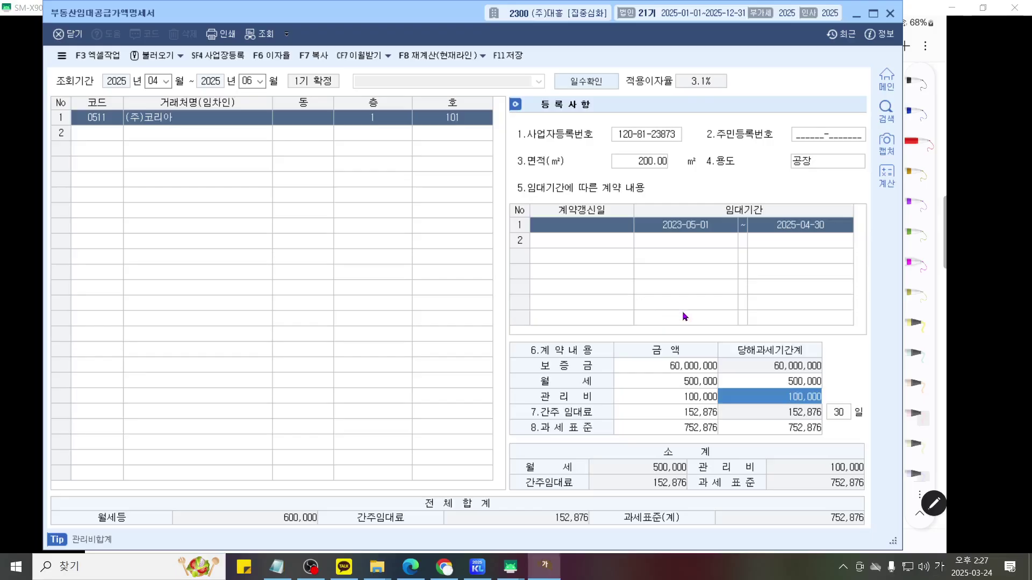
Set the first lease's 월세 total for the taxable period (당해과세기간계) to 100,000.
{"action": "left_click", "coordinate": [606, 262]}
{"action": "type", "text": "100,000"}
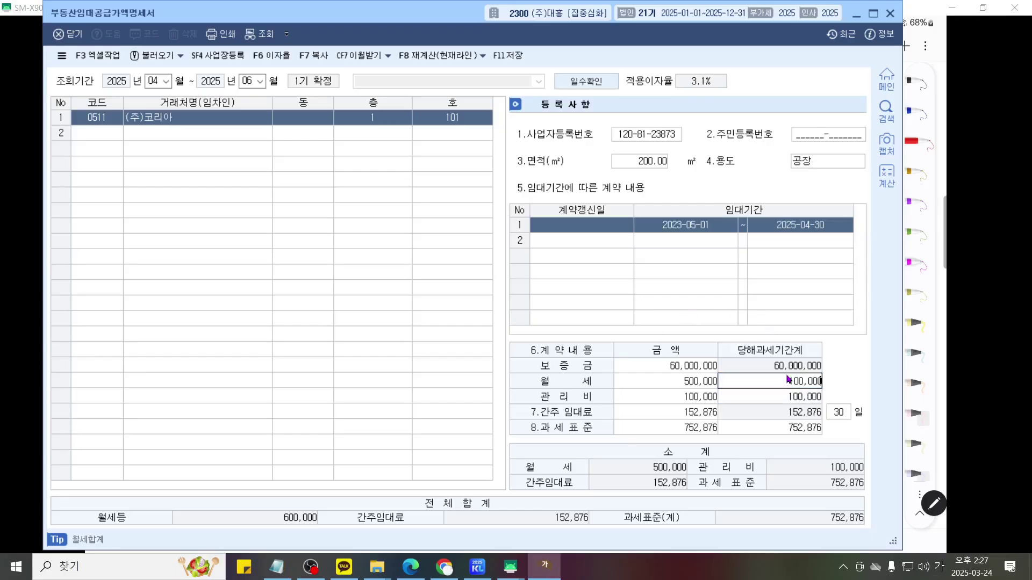
{"action": "key", "text": "Return"}
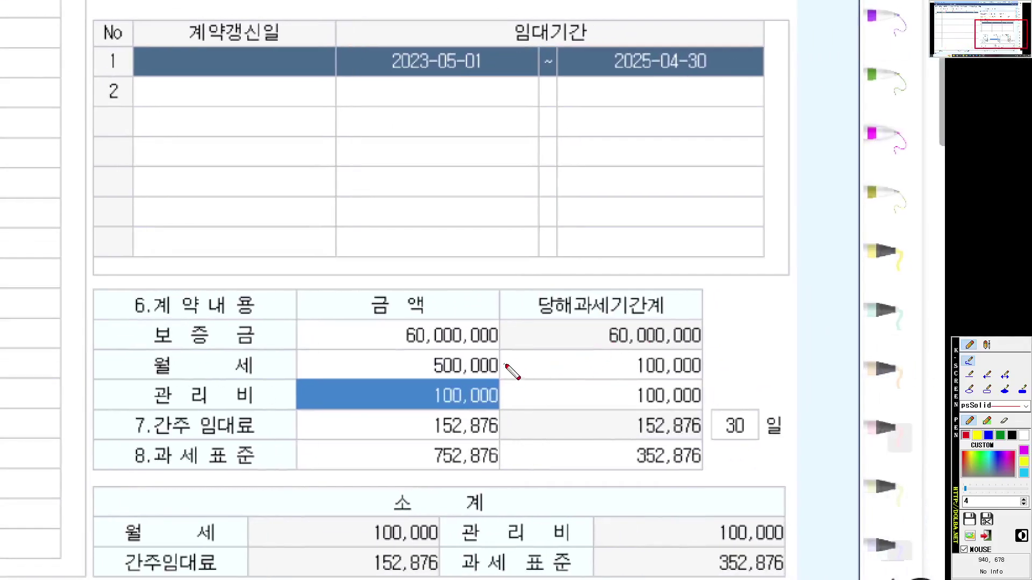
Mark the 월세 row, underline the 조회기간 and circle the first 임대기간 in red on the magnified screen.
{"action": "mouse_move", "coordinate": [504, 365]}
{"action": "left_mouse_down"}
{"action": "mouse_move", "coordinate": [614, 361]}
{"action": "mouse_move", "coordinate": [590, 375]}
{"action": "left_mouse_up"}
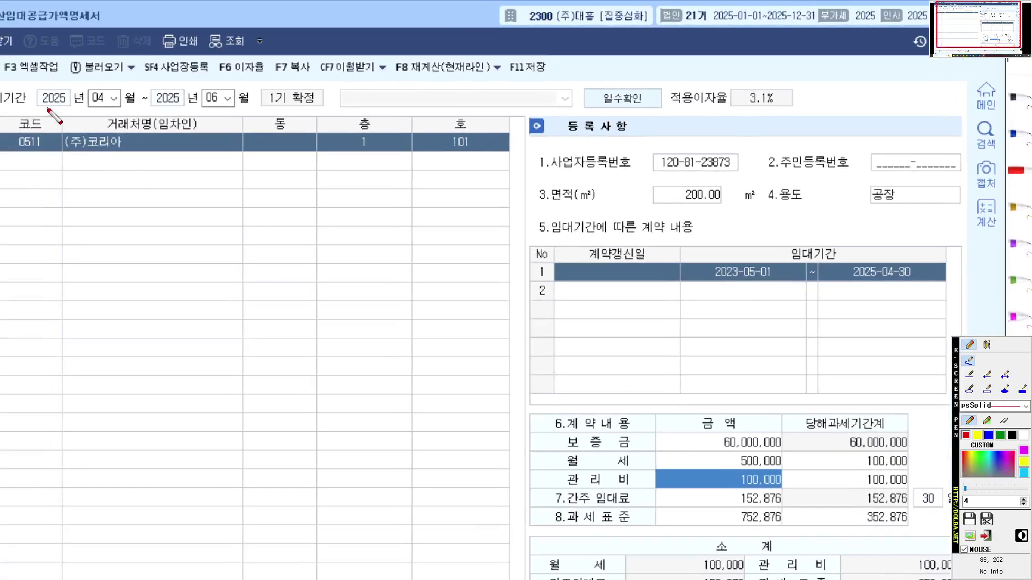
{"action": "mouse_move", "coordinate": [109, 89]}
{"action": "left_mouse_down"}
{"action": "mouse_move", "coordinate": [259, 92]}
{"action": "mouse_move", "coordinate": [279, 109]}
{"action": "left_mouse_up"}
{"action": "mouse_move", "coordinate": [995, 299]}
{"action": "left_mouse_down"}
{"action": "mouse_move", "coordinate": [984, 201]}
{"action": "mouse_move", "coordinate": [898, 332]}
{"action": "left_mouse_up"}
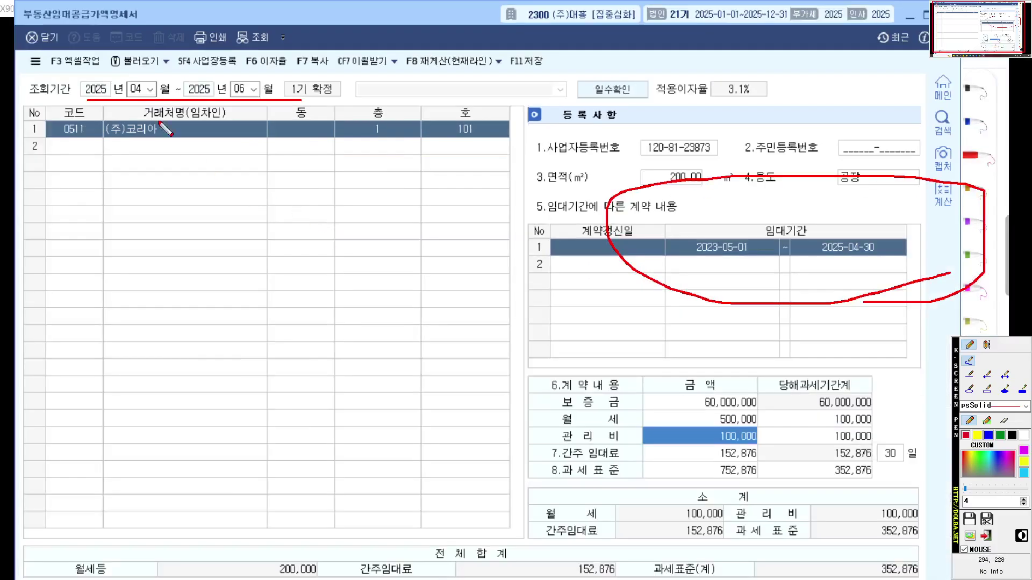
{"action": "mouse_move", "coordinate": [243, 119]}
{"action": "left_mouse_down"}
{"action": "mouse_move", "coordinate": [210, 126]}
{"action": "mouse_move", "coordinate": [104, 43]}
{"action": "mouse_move", "coordinate": [282, 102]}
{"action": "mouse_move", "coordinate": [268, 114]}
{"action": "left_mouse_up"}
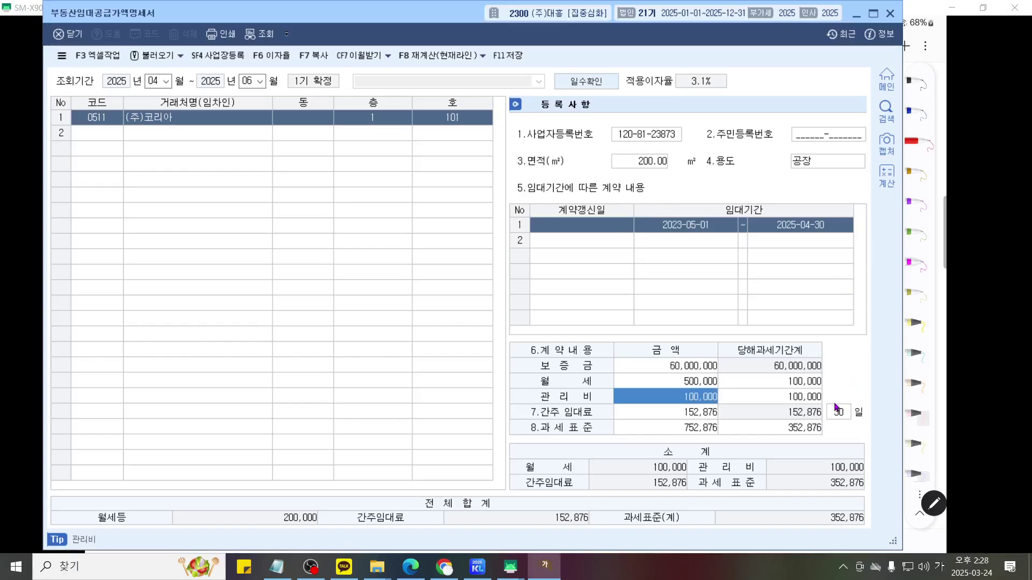
Set the first lease's 월세 total for the taxable period (당해과세기간계) to 500,000.
{"action": "left_click", "coordinate": [859, 423]}
{"action": "type", "text": "800000"}
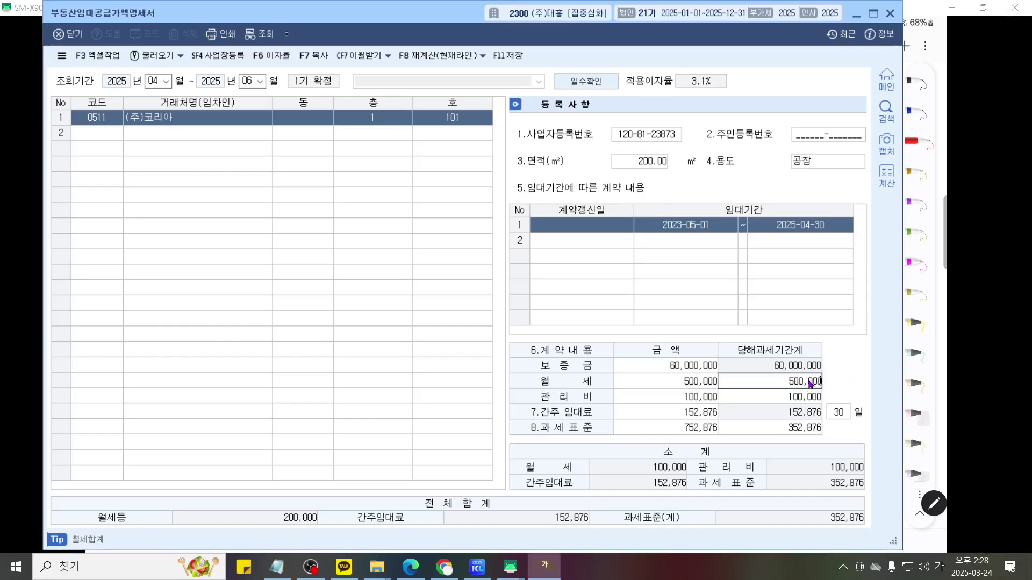
{"action": "key", "text": "Return"}
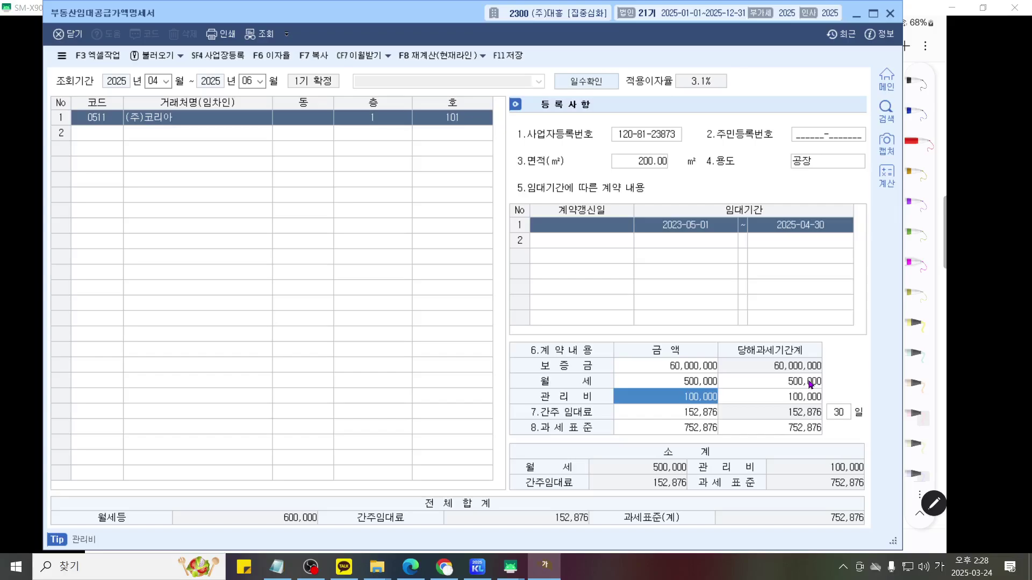
Select the second lease row's 계약갱신일 cell, and underline it in red on the magnified screen.
{"action": "left_click", "coordinate": [574, 242]}
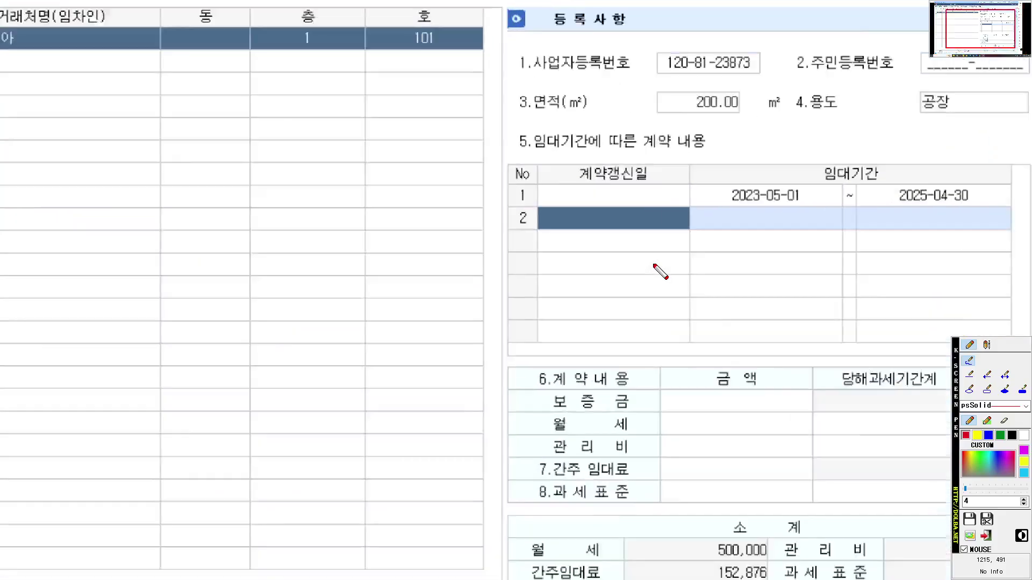
{"action": "left_click_drag", "start_coordinate": [539, 226], "coordinate": [697, 226]}
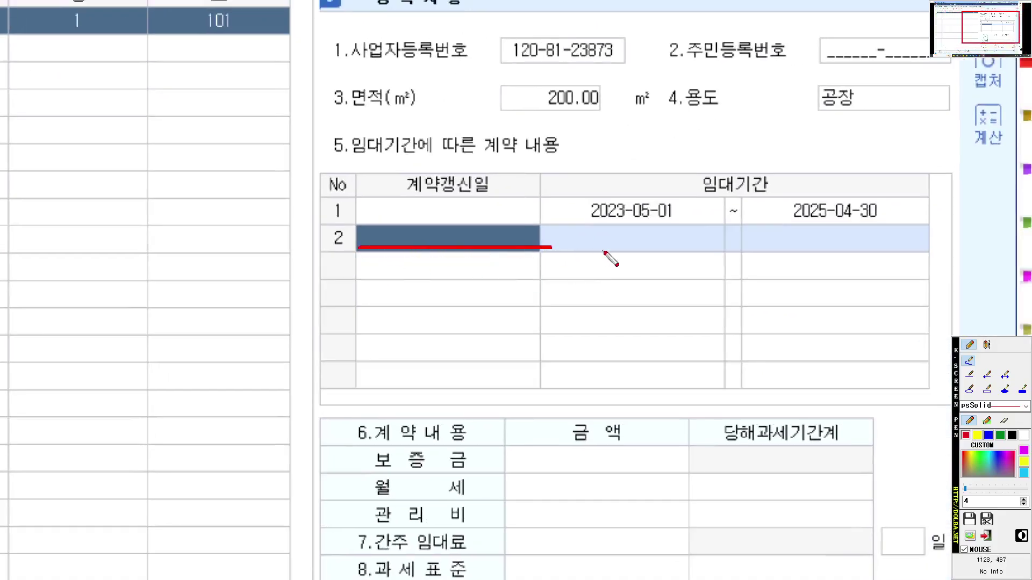
{"action": "key", "text": "Escape"}
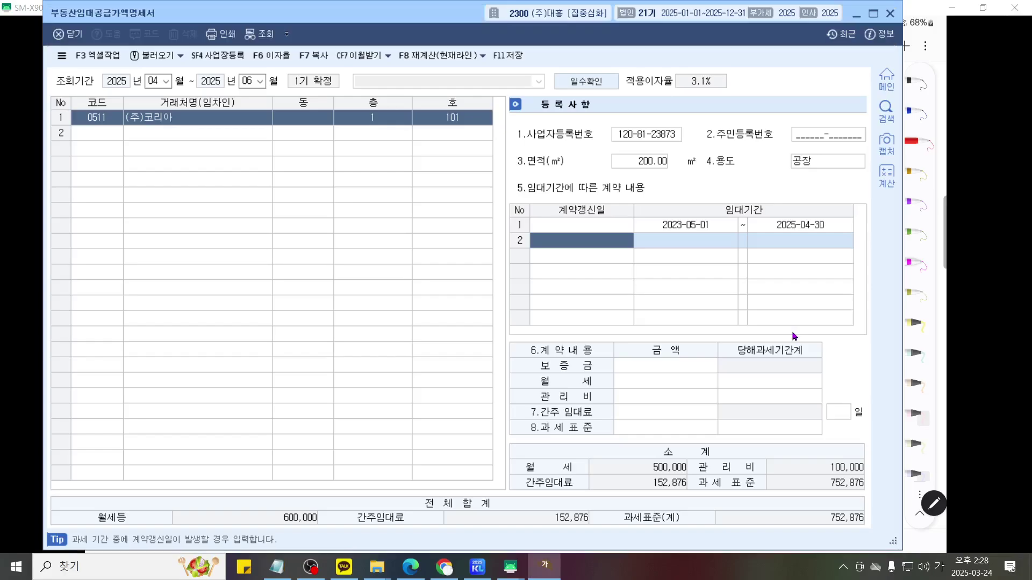
In the textbook table, underline (주)코리아's renewed lease start date and circle the handwritten renewal note in red.
{"action": "left_click", "coordinate": [985, 327]}
{"action": "key", "text": "ctrl+2"}
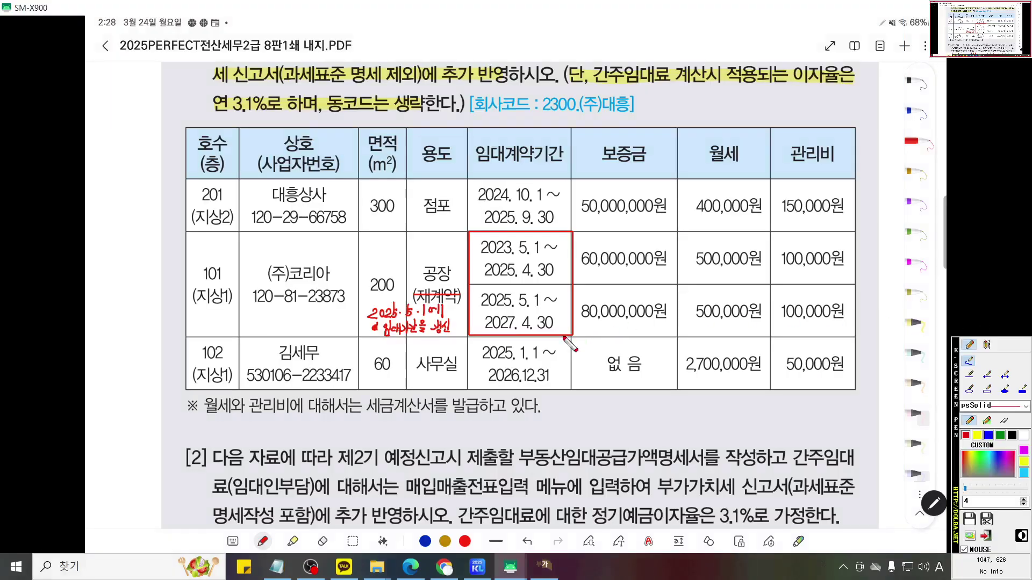
{"action": "scroll", "coordinate": [563, 337], "scroll_direction": "up", "scroll_amount": 1}
{"action": "scroll", "coordinate": [569, 344], "scroll_direction": "up", "scroll_amount": 1}
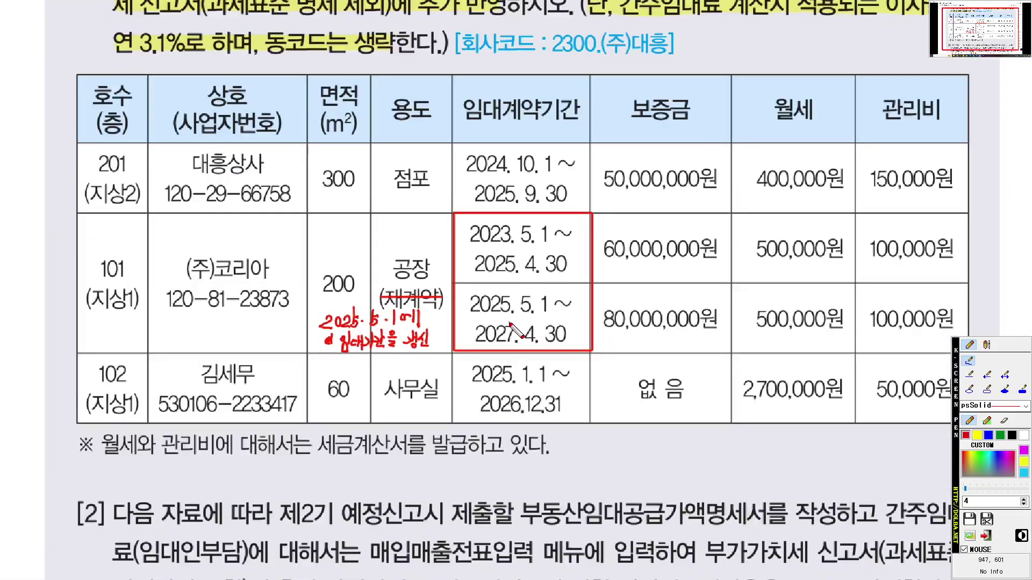
{"action": "scroll", "coordinate": [510, 323], "scroll_direction": "up", "scroll_amount": 1}
{"action": "left_click_drag", "start_coordinate": [463, 321], "coordinate": [594, 321]}
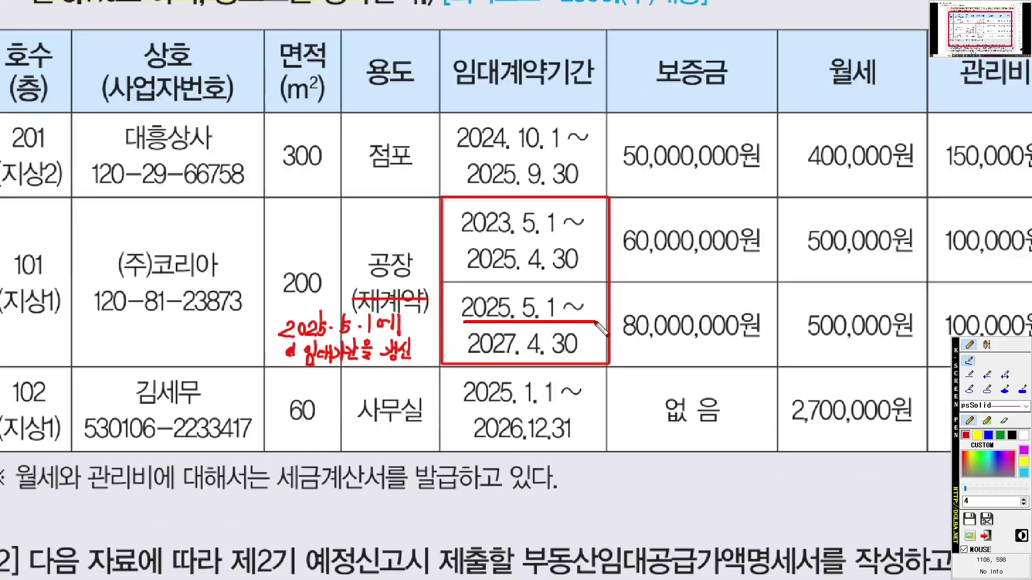
{"action": "left_click_drag", "start_coordinate": [508, 324], "coordinate": [567, 324]}
{"action": "mouse_move", "coordinate": [400, 371]}
{"action": "left_mouse_down"}
{"action": "mouse_move", "coordinate": [361, 380]}
{"action": "mouse_move", "coordinate": [262, 295]}
{"action": "mouse_move", "coordinate": [418, 314]}
{"action": "mouse_move", "coordinate": [425, 352]}
{"action": "mouse_move", "coordinate": [400, 379]}
{"action": "mouse_move", "coordinate": [390, 372]}
{"action": "left_mouse_up"}
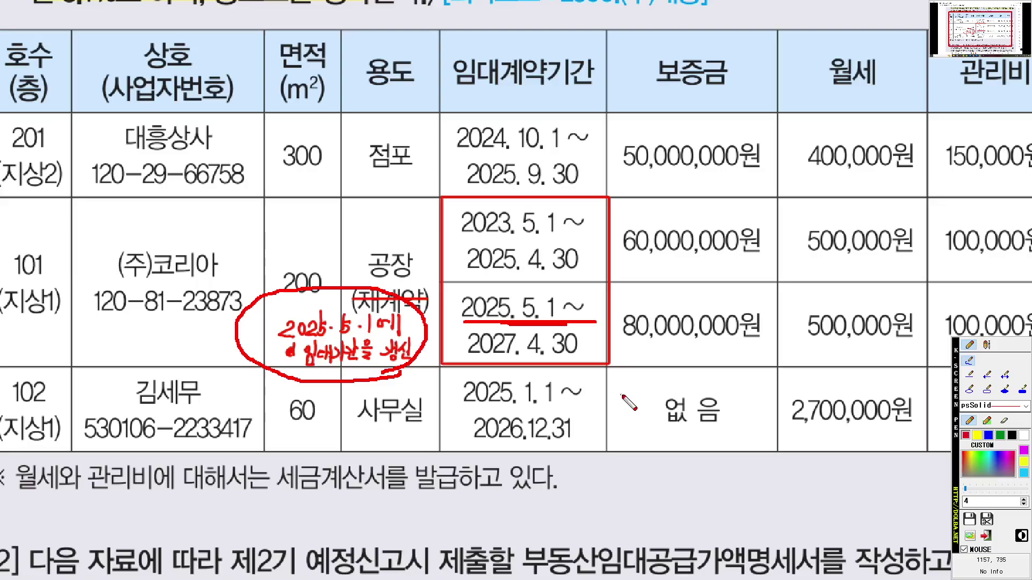
{"action": "key", "text": "Escape"}
Switch to KcLep and set the second lease row's 계약갱신일 and 임대기간 start date to 2025-05-01.
{"action": "left_click", "coordinate": [551, 566]}
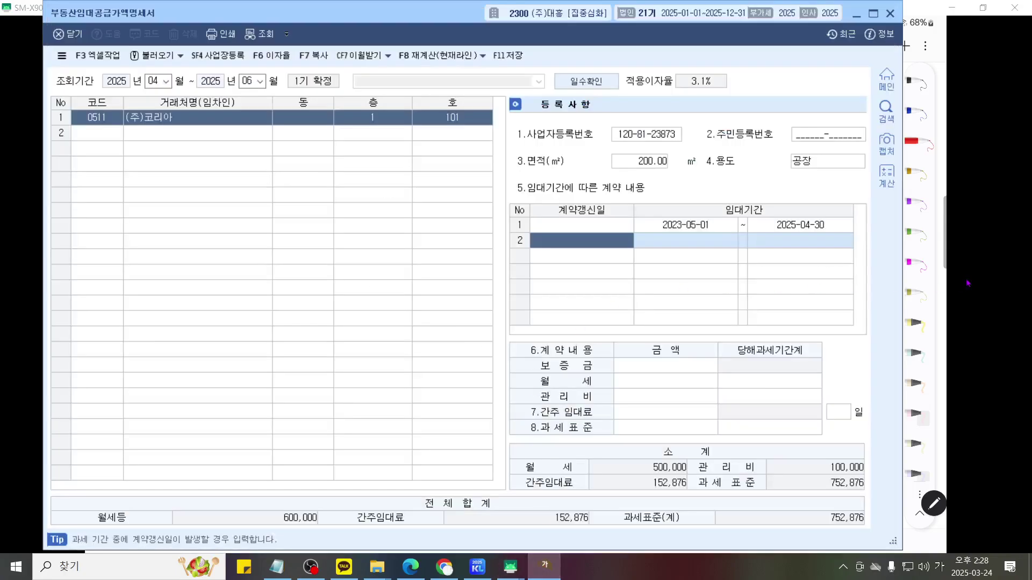
{"action": "type", "text": "2025-05-"}
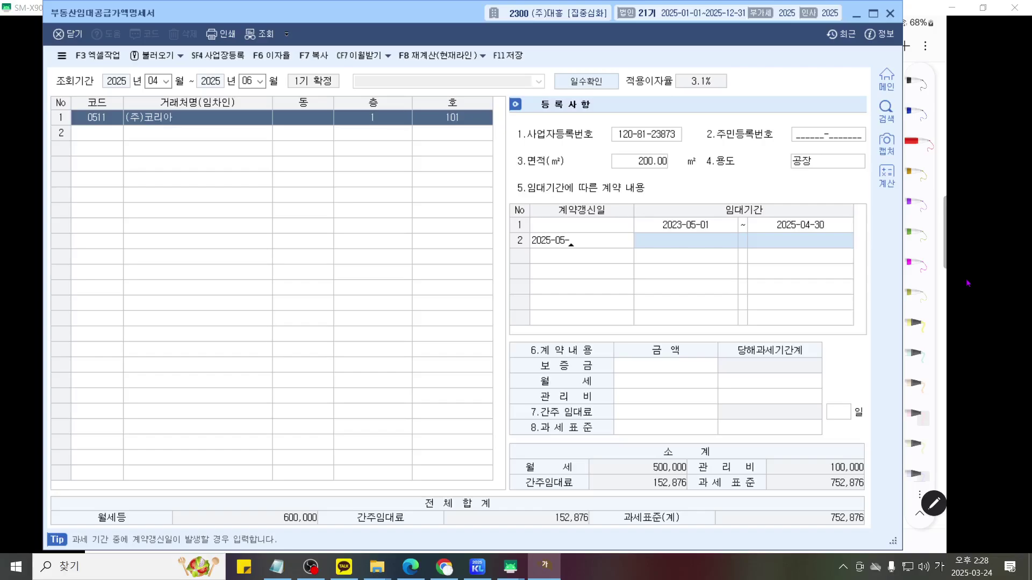
{"action": "type", "text": "0"}
{"action": "type", "text": "1"}
{"action": "key", "text": "Return"}
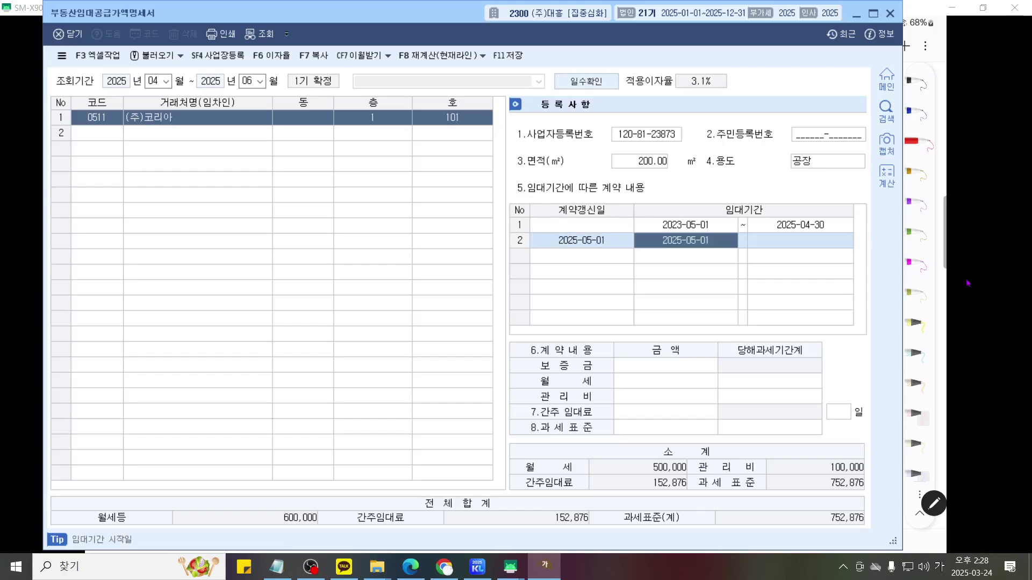
{"action": "key", "text": "Return"}
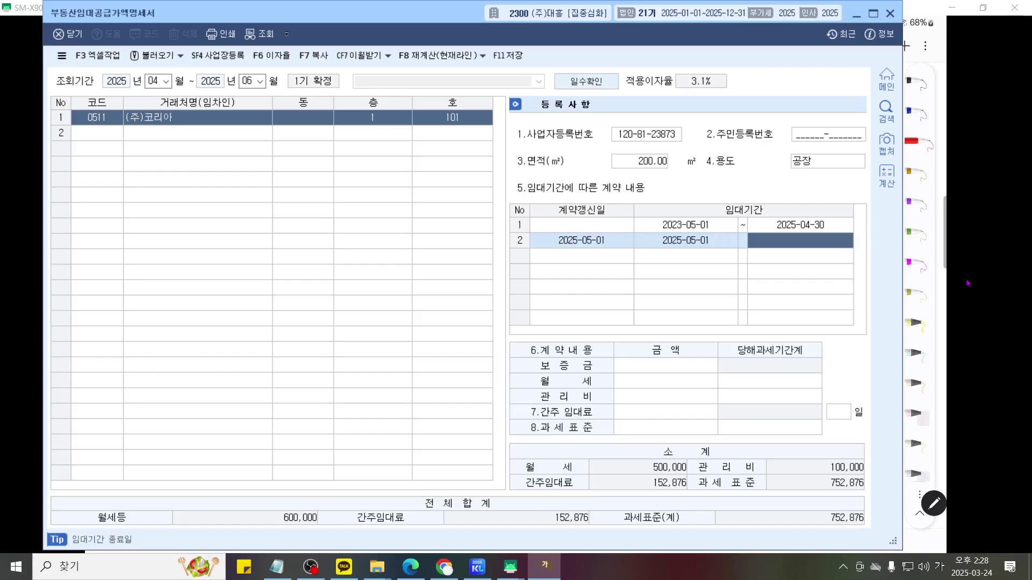
Circle the second lease row's empty 임대기간 end date cell in red on the magnified screen.
{"action": "key", "text": "ctrl+1"}
{"action": "scroll", "coordinate": [792, 281], "scroll_direction": "up", "scroll_amount": 2}
{"action": "left_click_drag", "start_coordinate": [792, 281], "coordinate": [650, 288]}
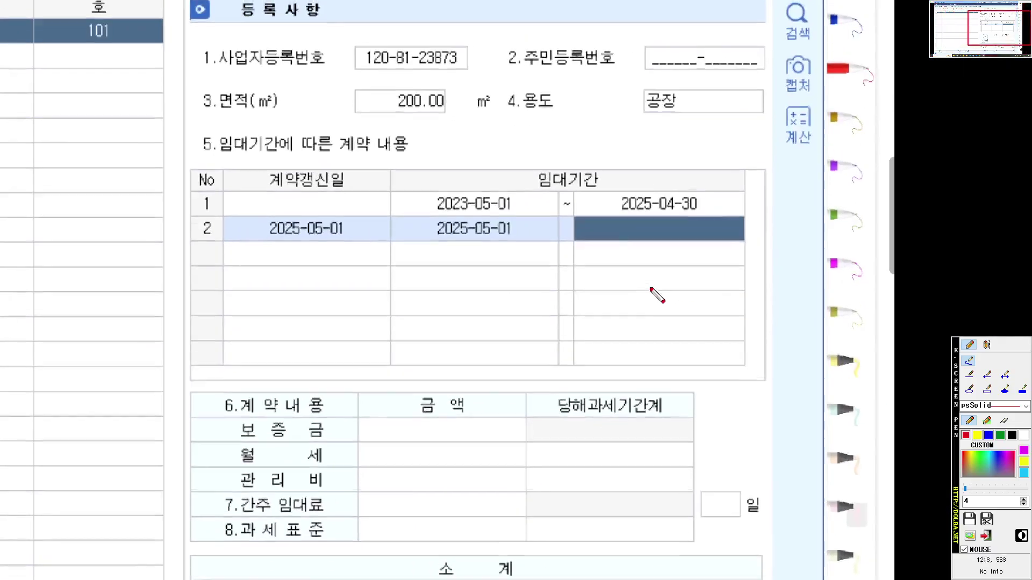
{"action": "scroll", "coordinate": [639, 289], "scroll_direction": "up", "scroll_amount": 1}
{"action": "scroll", "coordinate": [640, 289], "scroll_direction": "up", "scroll_amount": 1}
{"action": "mouse_move", "coordinate": [776, 239]}
{"action": "left_mouse_down"}
{"action": "mouse_move", "coordinate": [670, 207]}
{"action": "mouse_move", "coordinate": [799, 239]}
{"action": "mouse_move", "coordinate": [739, 262]}
{"action": "left_mouse_up"}
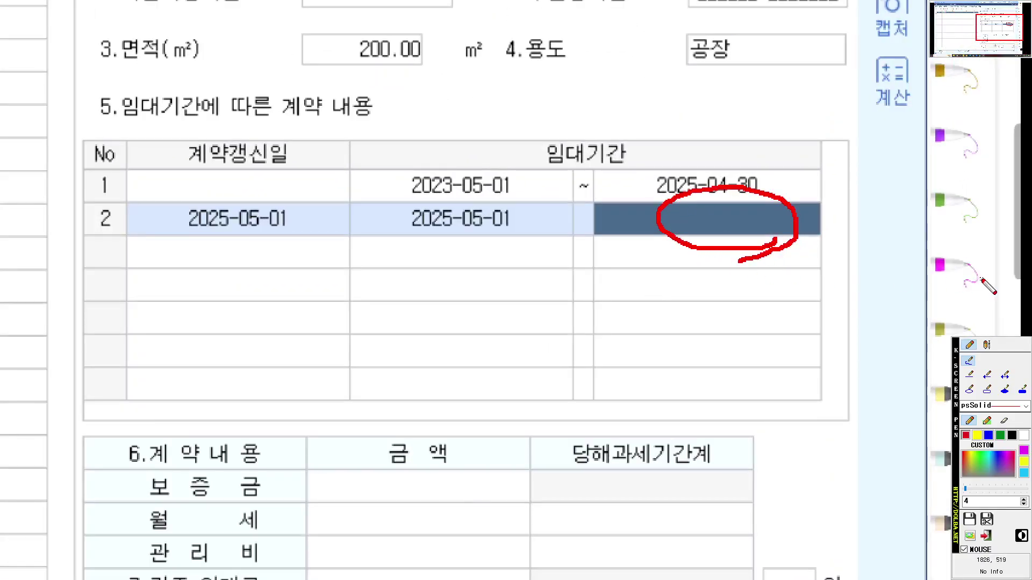
{"action": "key", "text": "ctrl+1"}
Set the second lease row's 임대기간 end date to 2027-04-30.
{"action": "type", "text": "202"}
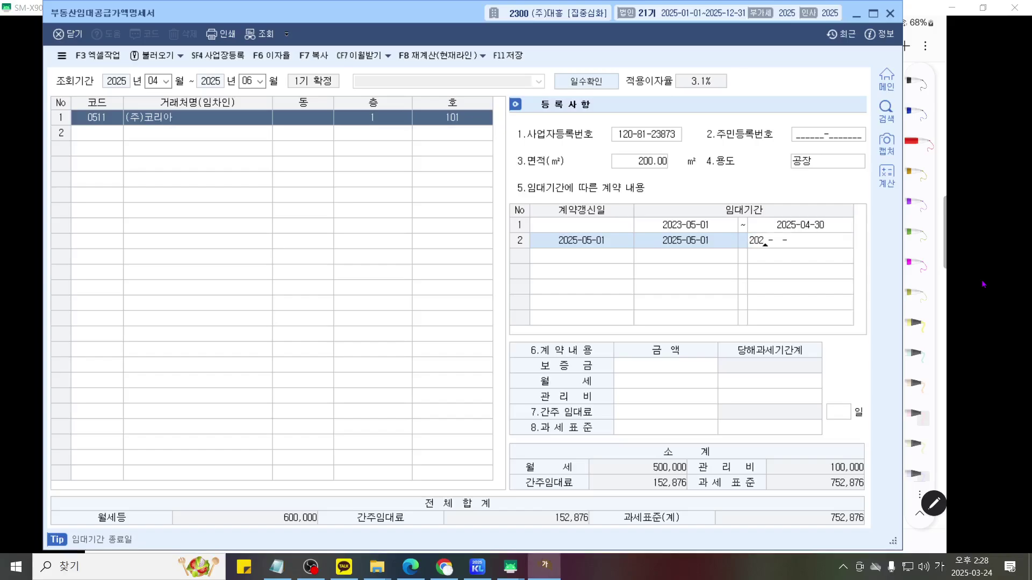
{"action": "type", "text": "7-0"}
{"action": "type", "text": "4-3"}
{"action": "type", "text": "0"}
{"action": "key", "text": "Return"}
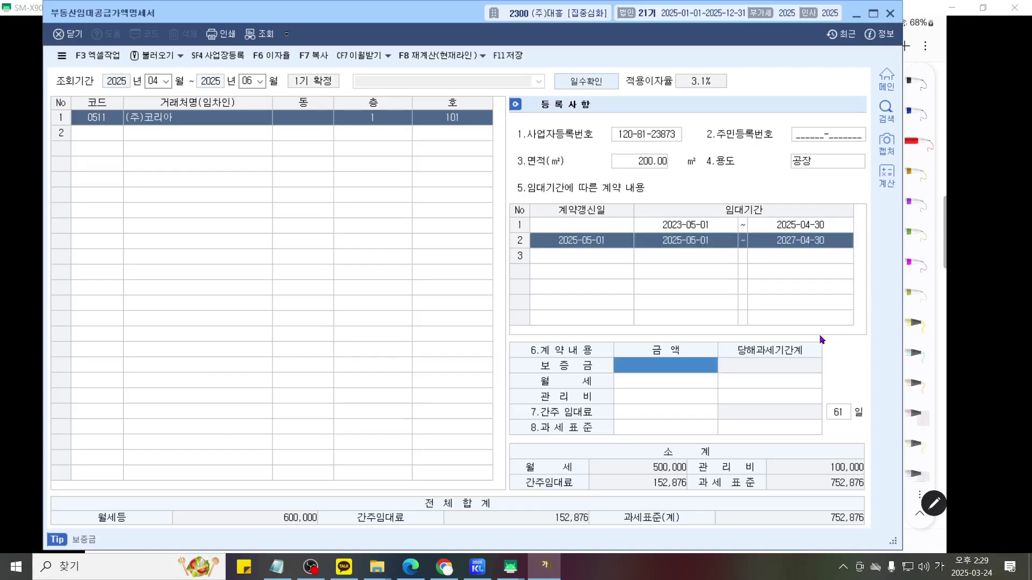
On the magnified screen, underline the second lease row in red and draw an arrow from it to the 보증금 amount cell.
{"action": "key", "text": "ctrl+F12"}
{"action": "scroll", "coordinate": [819, 337], "scroll_direction": "up", "scroll_amount": 5}
{"action": "left_click_drag", "start_coordinate": [817, 339], "coordinate": [691, 312]}
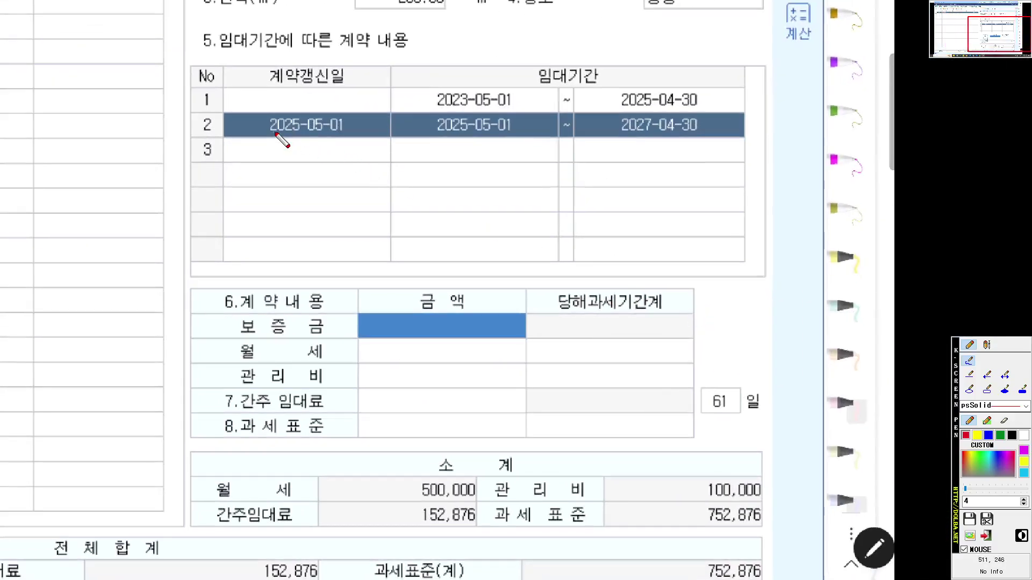
{"action": "mouse_move", "coordinate": [274, 131]}
{"action": "left_mouse_down"}
{"action": "mouse_move", "coordinate": [710, 131]}
{"action": "mouse_move", "coordinate": [463, 164]}
{"action": "mouse_move", "coordinate": [446, 318]}
{"action": "mouse_move", "coordinate": [509, 323]}
{"action": "left_mouse_up"}
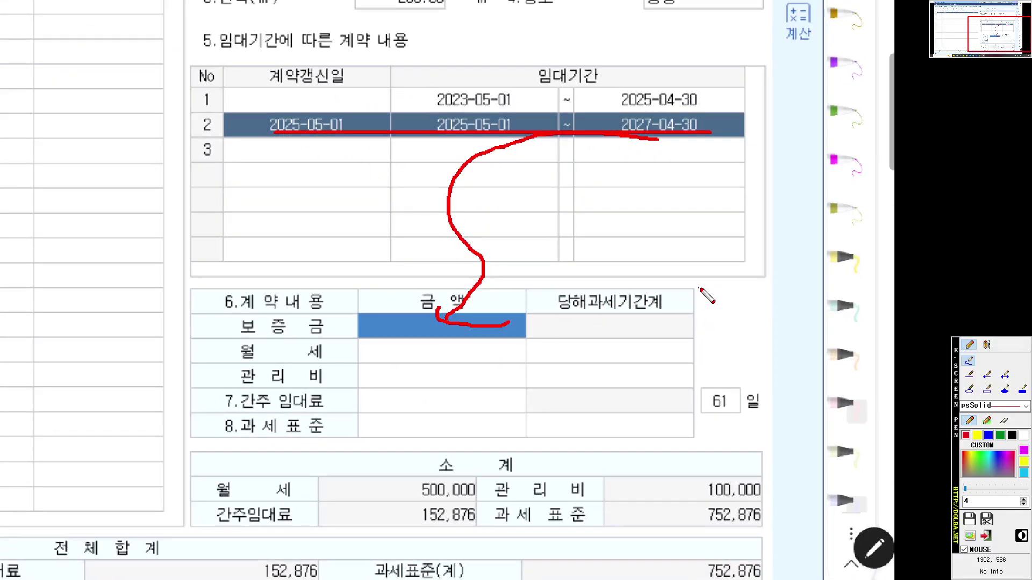
{"action": "key", "text": "ctrl+F12"}
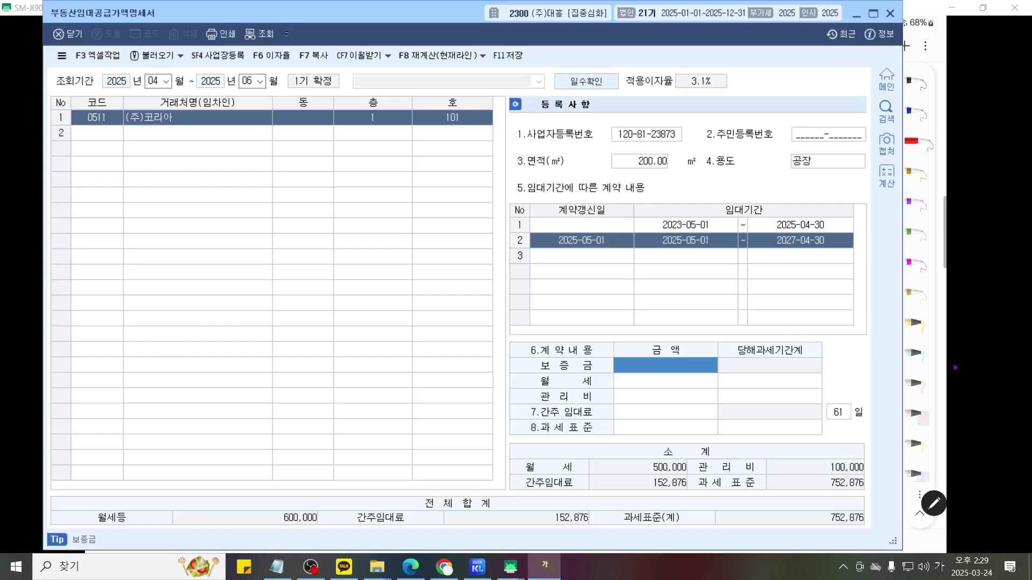
Check (주)코리아's renewed deposit in the textbook table and set the second lease's 보증금 to 80,000,000 in KcLep.
{"action": "left_click", "coordinate": [995, 371]}
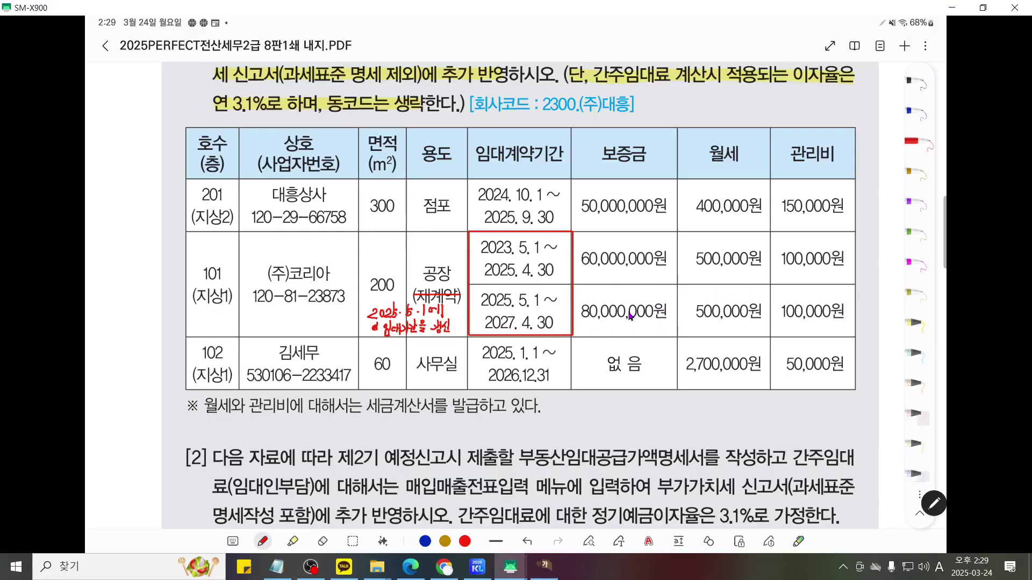
{"action": "scroll", "coordinate": [660, 307], "scroll_direction": "down", "scroll_amount": 2}
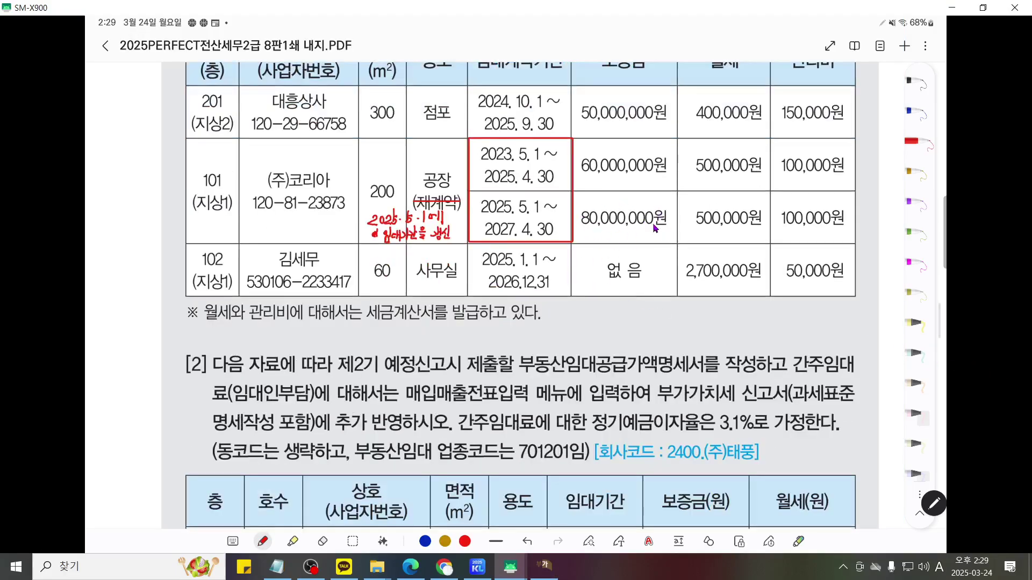
{"action": "left_click", "coordinate": [545, 565]}
{"action": "type", "text": "80000000"}
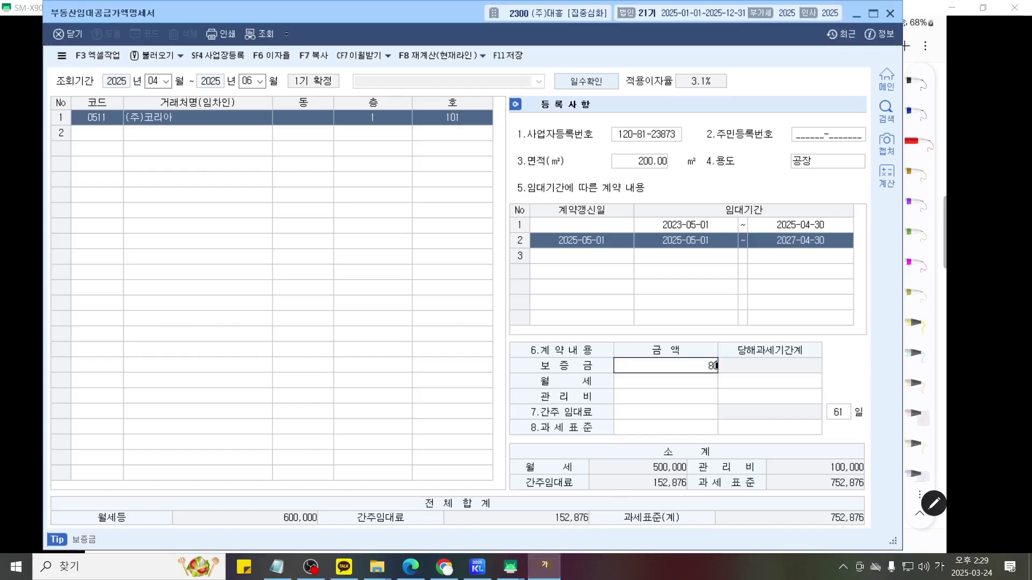
{"action": "key", "text": "Return"}
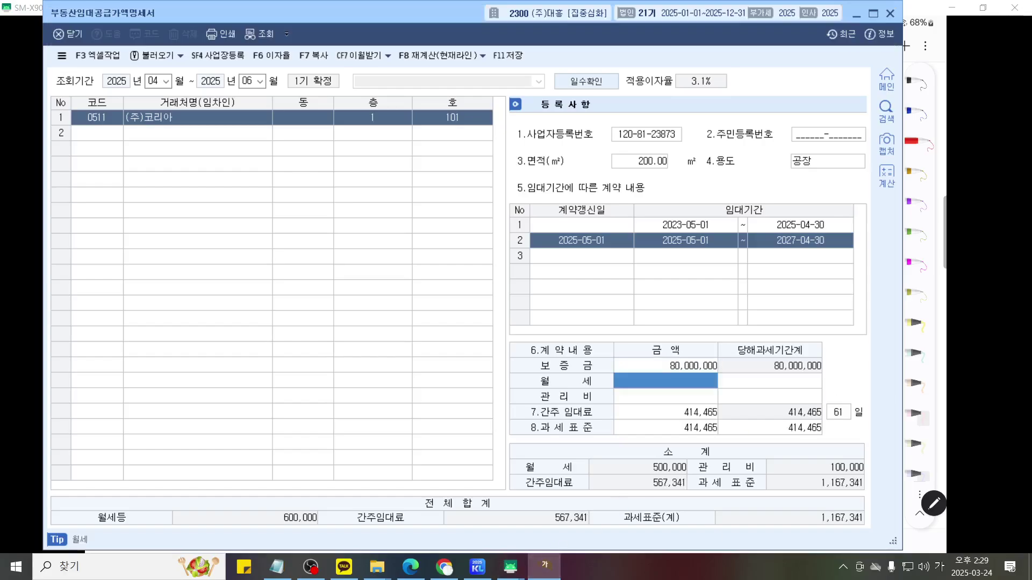
Set the second lease's 월세 to 500,000 and 관리비 to 100,000, accepting the calculated 월세 total for the taxable period.
{"action": "type", "text": "5"}
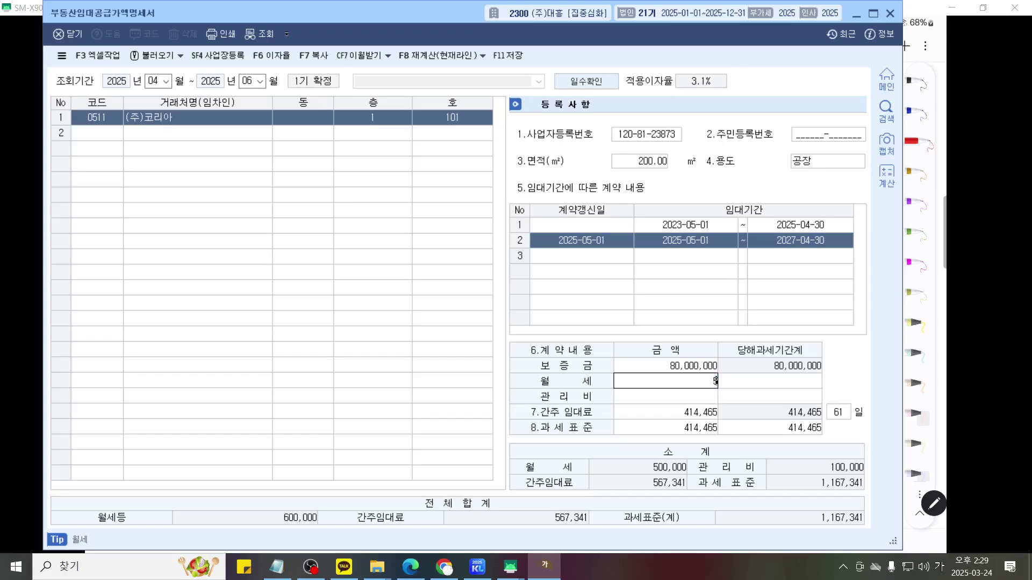
{"action": "type", "text": "00,000"}
{"action": "key", "text": "Return"}
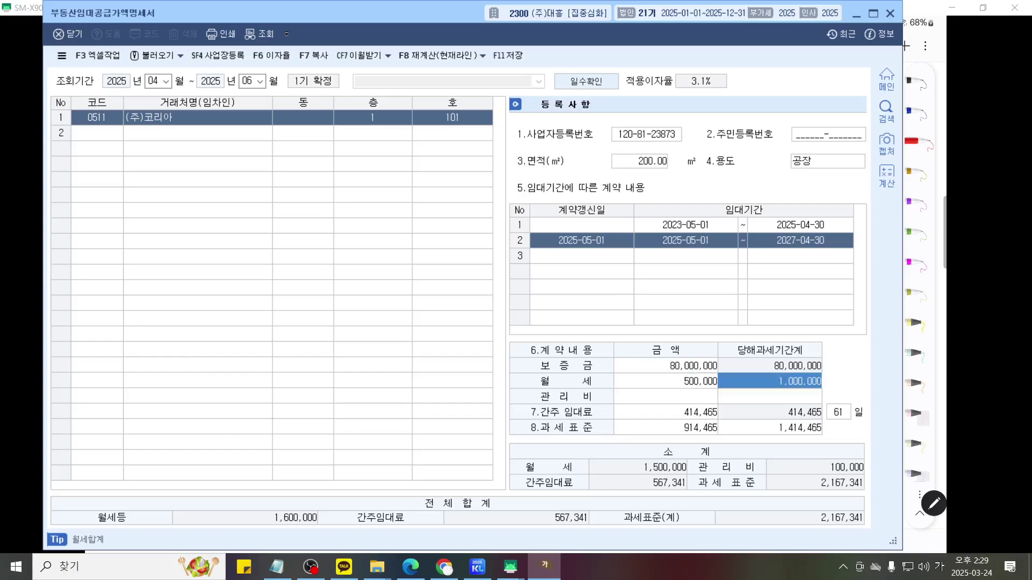
{"action": "key", "text": "Return"}
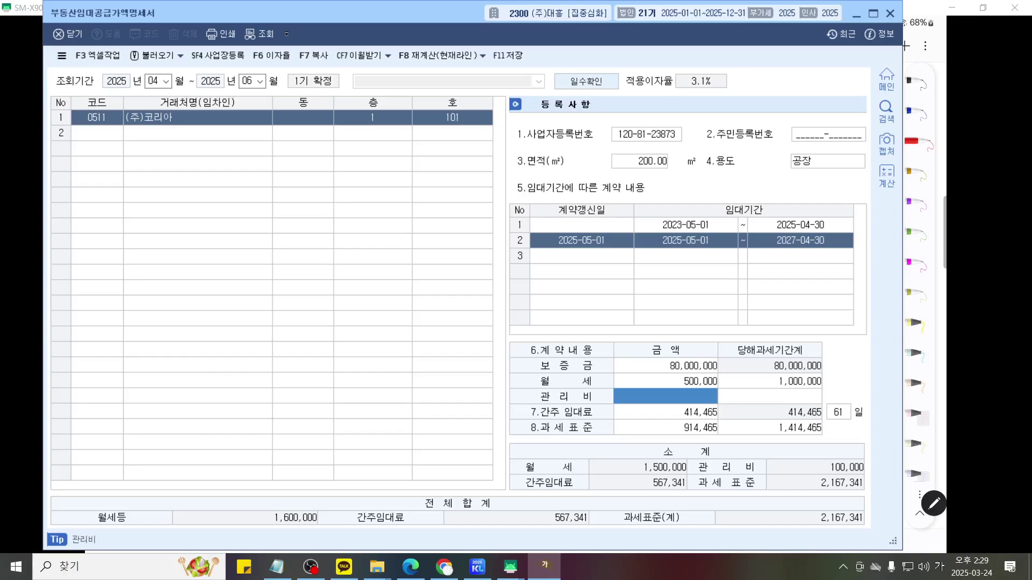
{"action": "type", "text": "100,000"}
{"action": "key", "text": "Return"}
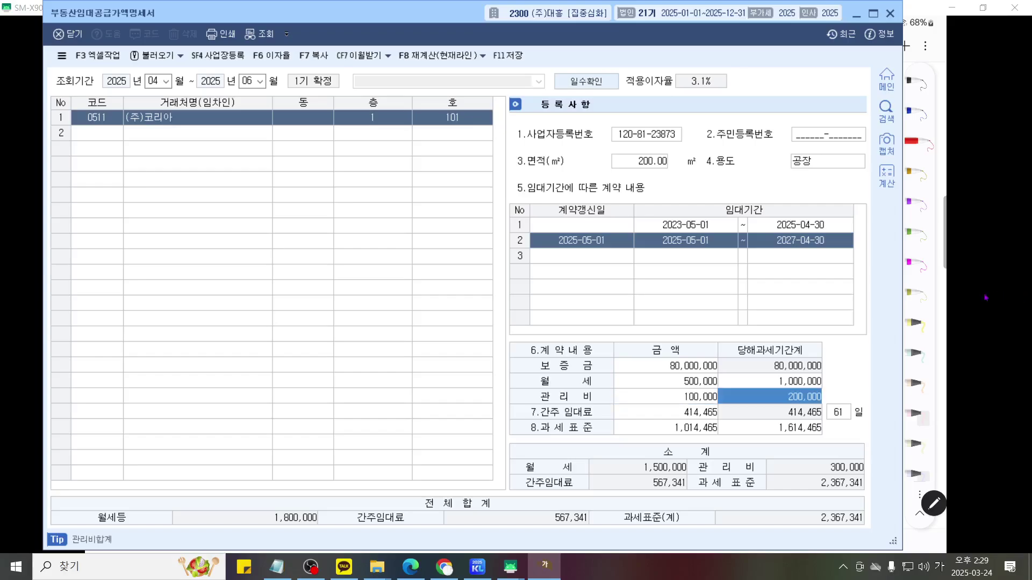
Circle the 조회기간 and the second lease's 임대기간 in red on the magnified screen.
{"action": "key", "text": "F9"}
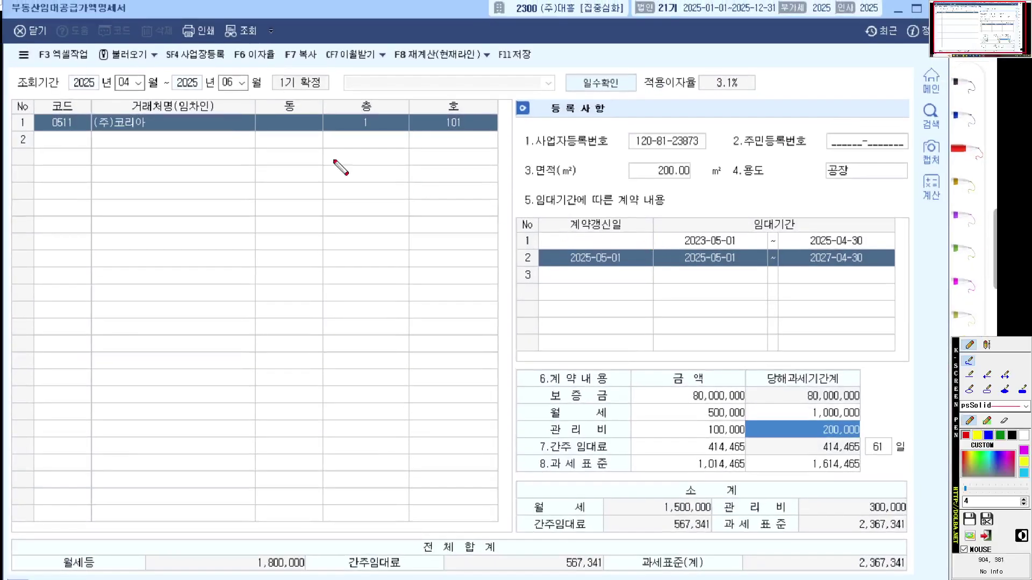
{"action": "mouse_move", "coordinate": [290, 104]}
{"action": "left_mouse_down"}
{"action": "mouse_move", "coordinate": [22, 132]}
{"action": "mouse_move", "coordinate": [257, 127]}
{"action": "left_mouse_up"}
{"action": "mouse_move", "coordinate": [908, 280]}
{"action": "left_mouse_down"}
{"action": "mouse_move", "coordinate": [657, 263]}
{"action": "mouse_move", "coordinate": [938, 258]}
{"action": "mouse_move", "coordinate": [884, 293]}
{"action": "left_mouse_up"}
Handwrite "2025.5" and "6" in red over the tenant list and mark the 월세 and 관리비 totals under 당해과세기간계.
{"action": "mouse_move", "coordinate": [241, 179]}
{"action": "left_mouse_down"}
{"action": "mouse_move", "coordinate": [265, 239]}
{"action": "mouse_move", "coordinate": [243, 238]}
{"action": "left_mouse_up"}
{"action": "left_click_drag", "start_coordinate": [244, 199], "coordinate": [272, 200]}
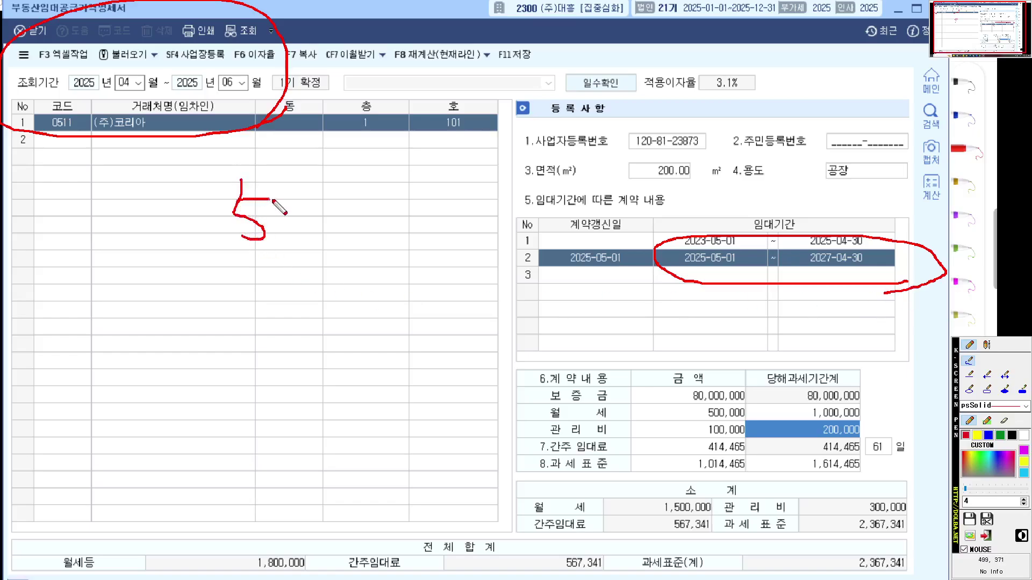
{"action": "left_click_drag", "start_coordinate": [343, 191], "coordinate": [320, 230]}
{"action": "left_click_drag", "start_coordinate": [122, 203], "coordinate": [143, 226]}
{"action": "mouse_move", "coordinate": [153, 210]}
{"action": "left_mouse_down"}
{"action": "mouse_move", "coordinate": [152, 226]}
{"action": "mouse_move", "coordinate": [152, 214]}
{"action": "left_mouse_up"}
{"action": "left_click_drag", "start_coordinate": [168, 208], "coordinate": [188, 232]}
{"action": "mouse_move", "coordinate": [188, 206]}
{"action": "left_mouse_down"}
{"action": "mouse_move", "coordinate": [186, 233]}
{"action": "mouse_move", "coordinate": [211, 203]}
{"action": "left_mouse_up"}
{"action": "left_click", "coordinate": [225, 222]}
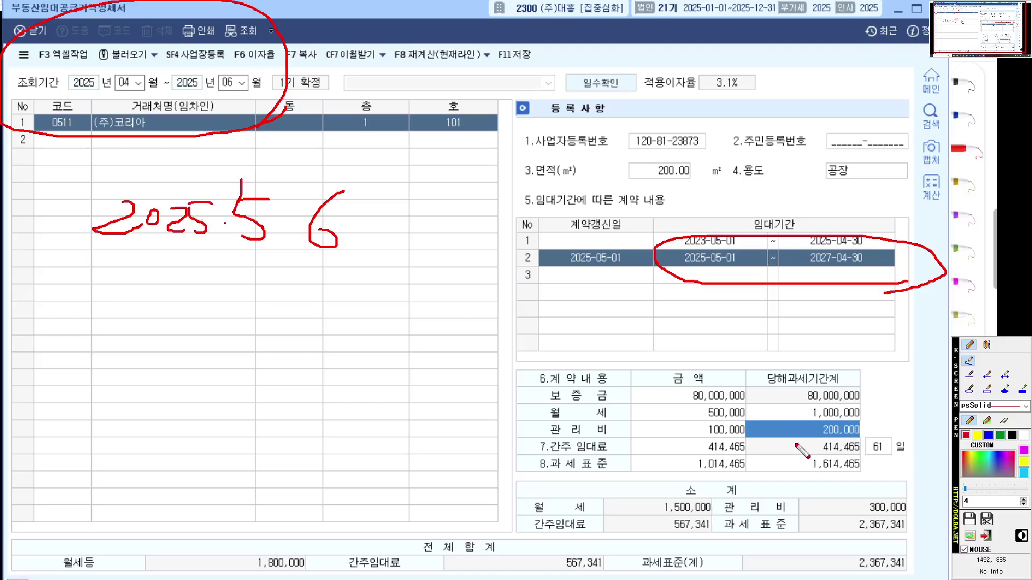
{"action": "mouse_move", "coordinate": [755, 411]}
{"action": "left_mouse_down"}
{"action": "mouse_move", "coordinate": [773, 430]}
{"action": "mouse_move", "coordinate": [800, 405]}
{"action": "mouse_move", "coordinate": [752, 422]}
{"action": "mouse_move", "coordinate": [745, 438]}
{"action": "mouse_move", "coordinate": [794, 434]}
{"action": "mouse_move", "coordinate": [778, 447]}
{"action": "left_mouse_up"}
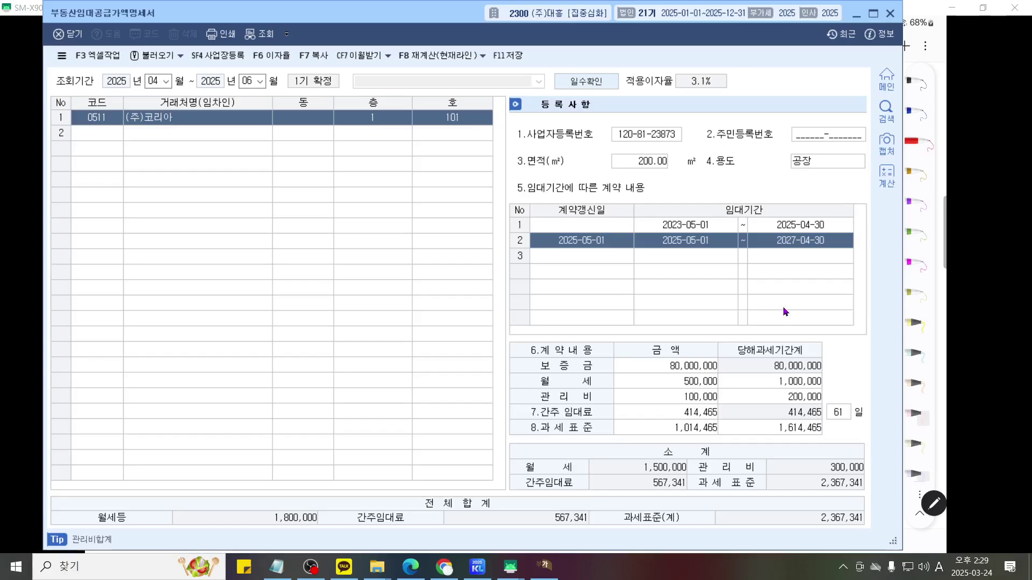
Switch to the textbook and circle the 대흥상사 entry for unit 201 in red on the magnified page.
{"action": "left_click", "coordinate": [511, 566]}
{"action": "scroll", "coordinate": [920, 368], "scroll_direction": "up", "scroll_amount": 3}
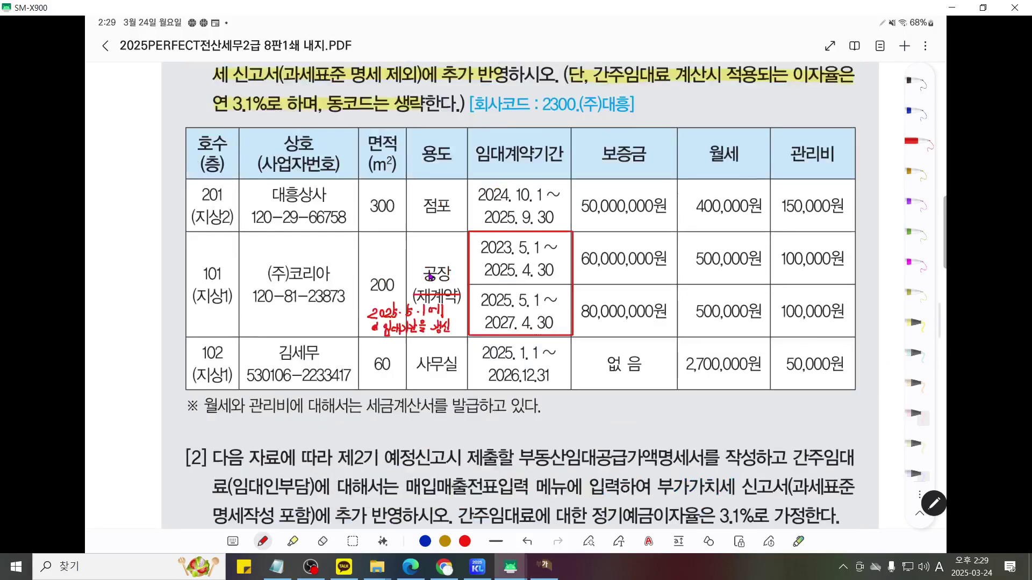
{"action": "key", "text": "ctrl+F1"}
{"action": "mouse_move", "coordinate": [324, 267]}
{"action": "left_mouse_down"}
{"action": "mouse_move", "coordinate": [104, 266]}
{"action": "mouse_move", "coordinate": [397, 217]}
{"action": "mouse_move", "coordinate": [251, 291]}
{"action": "left_mouse_up"}
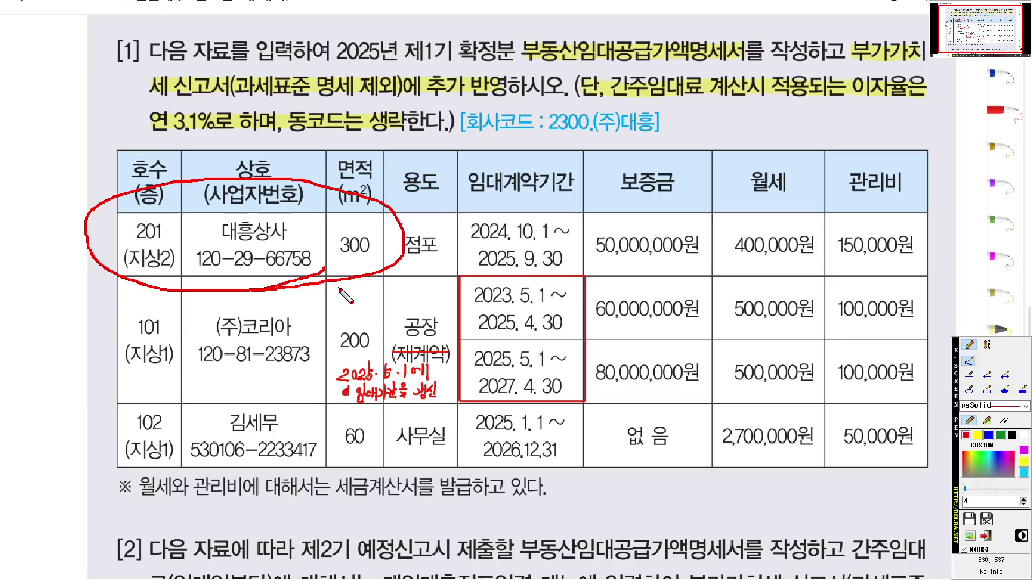
{"action": "key", "text": "Escape"}
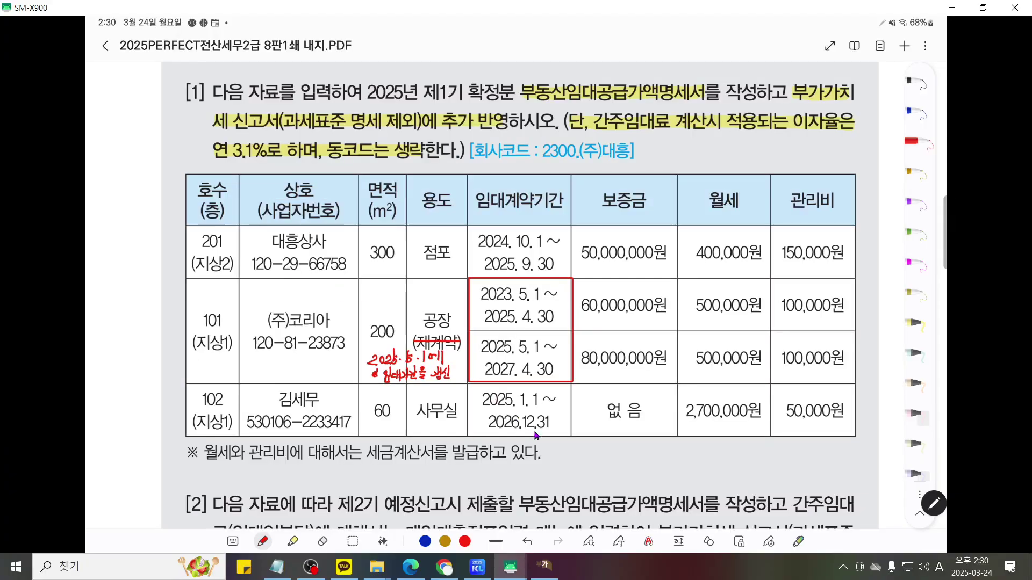
Return to KcLep, select the second tenant row's 코드 cell, and underline it in red on the magnified screen.
{"action": "left_click", "coordinate": [539, 574]}
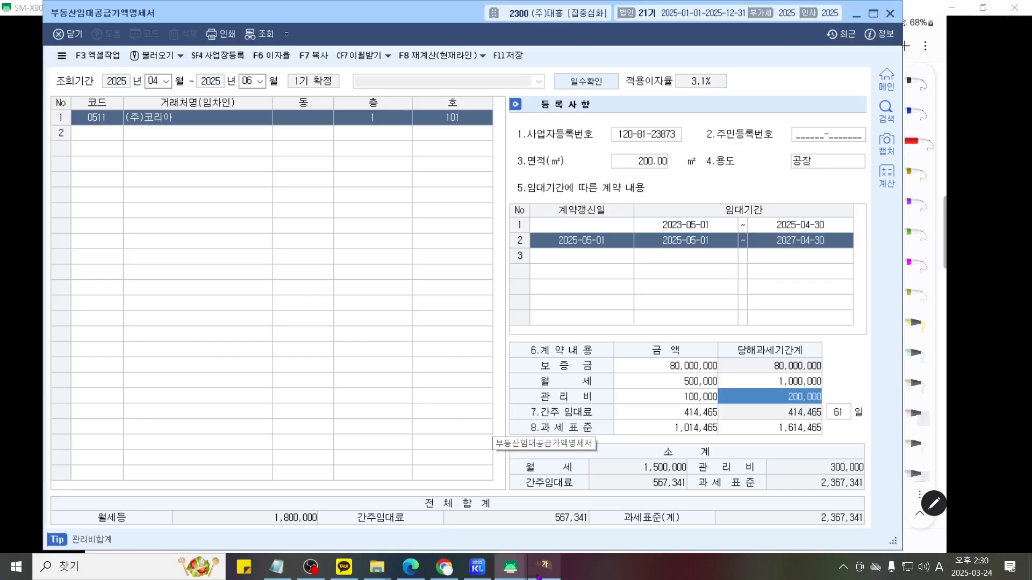
{"action": "left_click", "coordinate": [106, 136]}
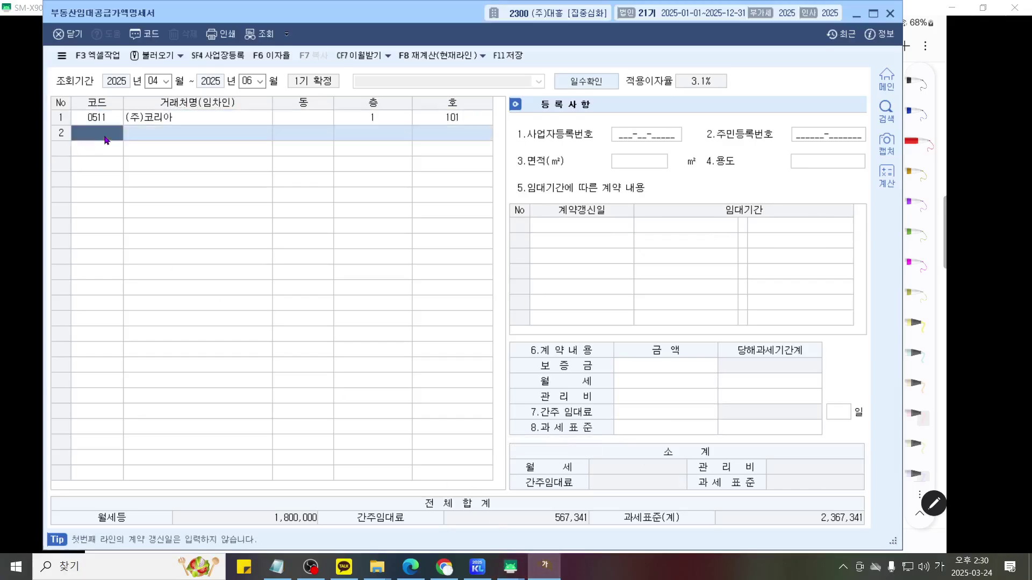
{"action": "key", "text": "ctrl+F12"}
{"action": "scroll", "coordinate": [312, 214], "scroll_direction": "up", "scroll_amount": 3}
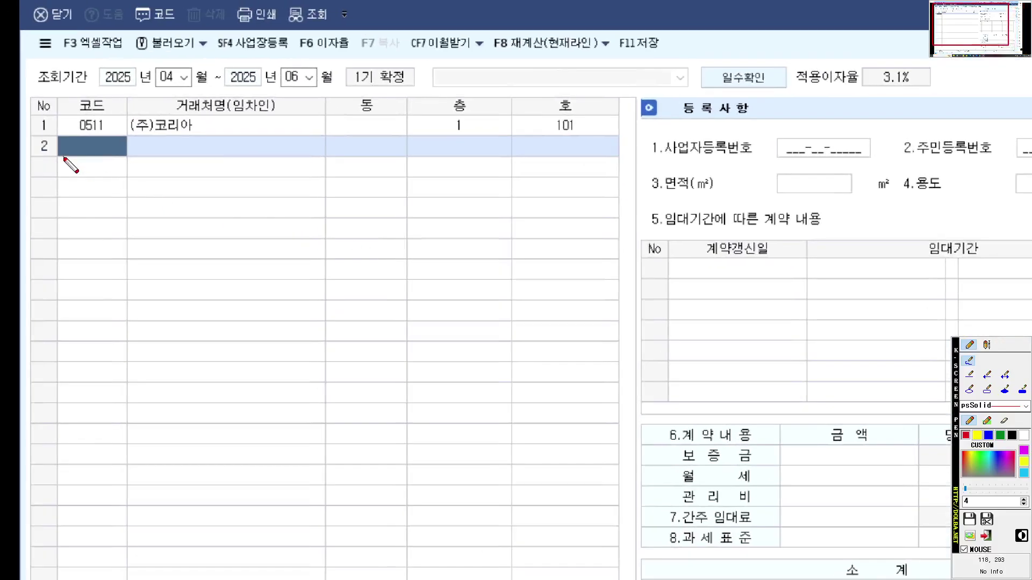
{"action": "mouse_move", "coordinate": [60, 155]}
{"action": "left_mouse_down"}
{"action": "mouse_move", "coordinate": [134, 157]}
{"action": "mouse_move", "coordinate": [120, 146]}
{"action": "left_mouse_up"}
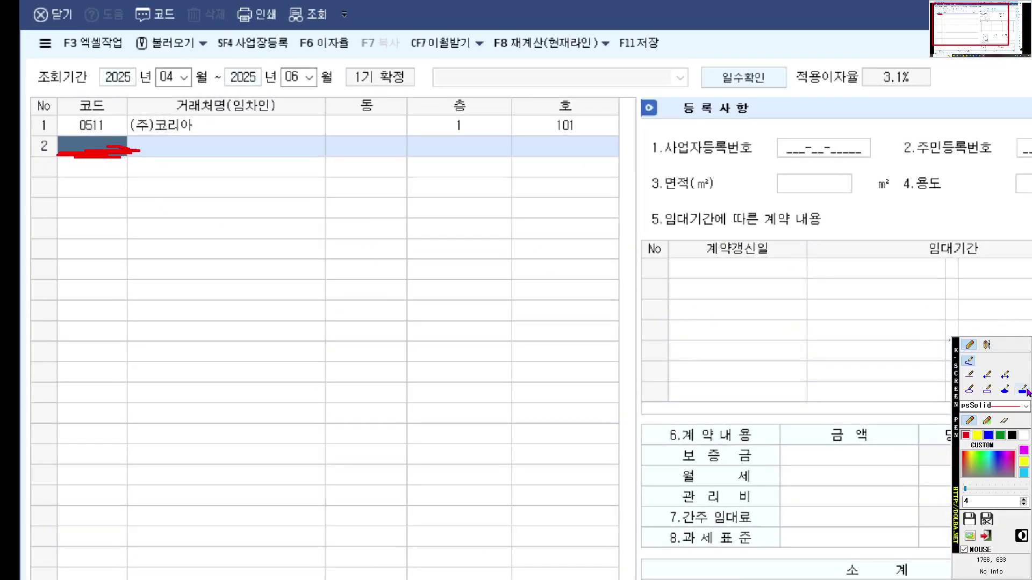
{"action": "key", "text": "ctrl+F12"}
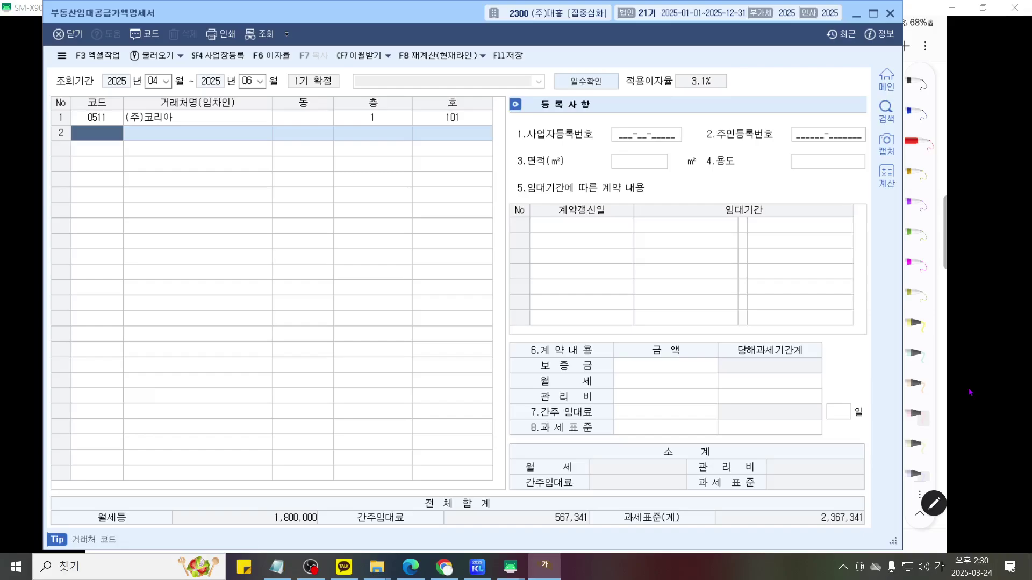
Look up 대흥 in the 거래처도움 list and enter 대흥상사 as the second tenant.
{"action": "key", "text": "F2"}
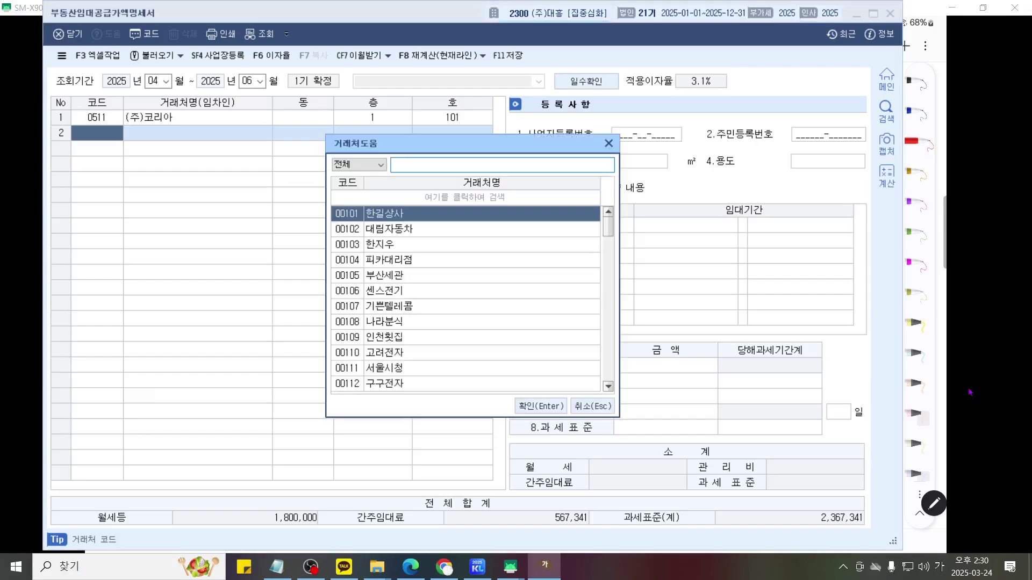
{"action": "left_click", "coordinate": [970, 392]}
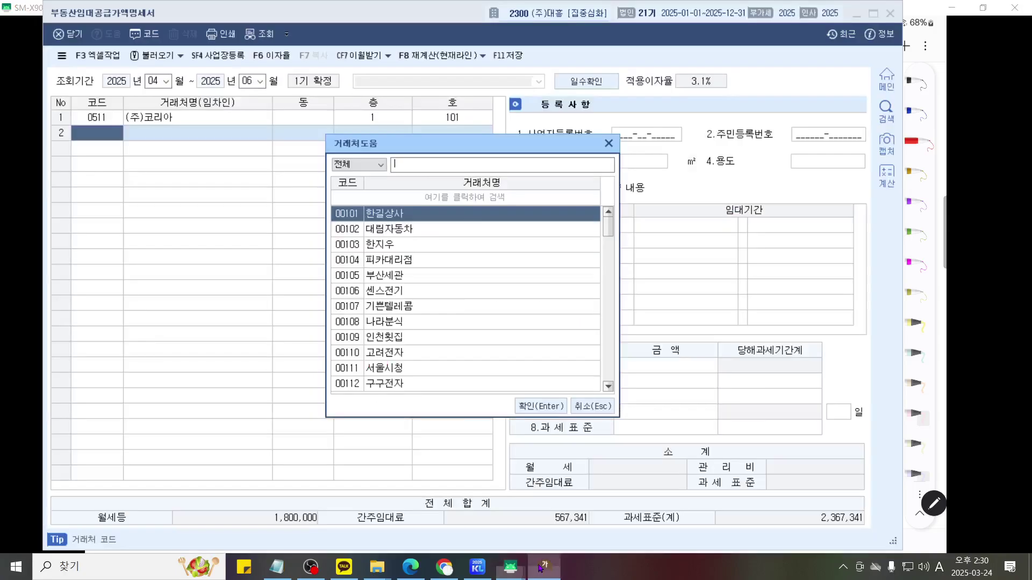
{"action": "key", "text": "alt+Tab"}
{"action": "type", "text": "대흥"}
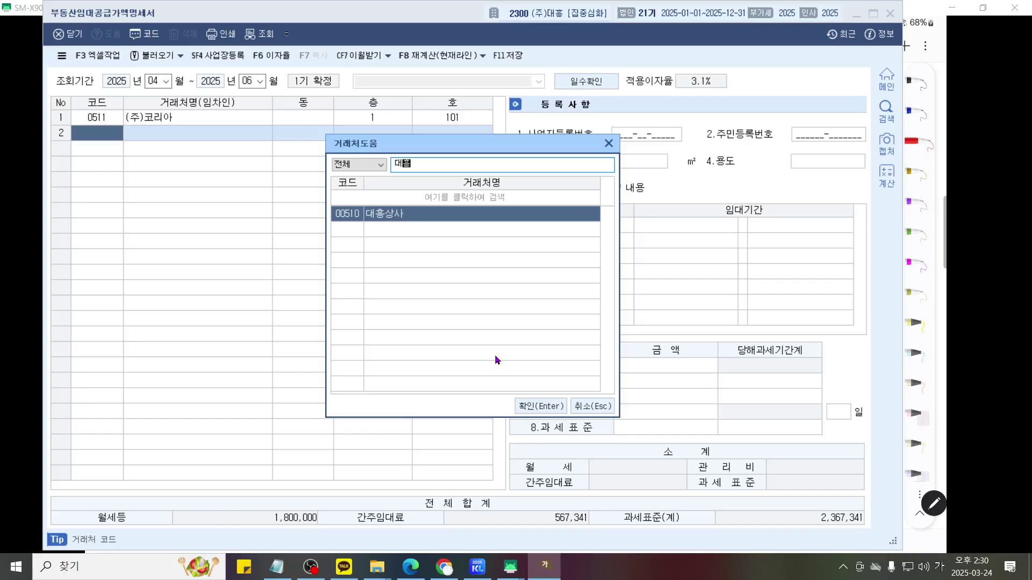
{"action": "key", "text": "Return"}
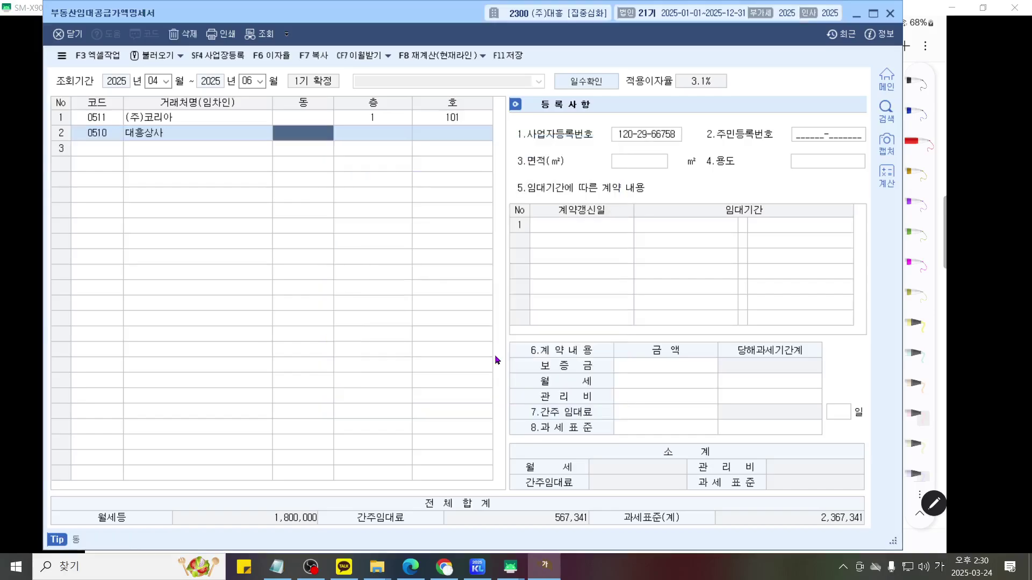
Leave 동 blank for 대흥상사 and set its 층 to 2 and 호 to 201.
{"action": "key", "text": "Return"}
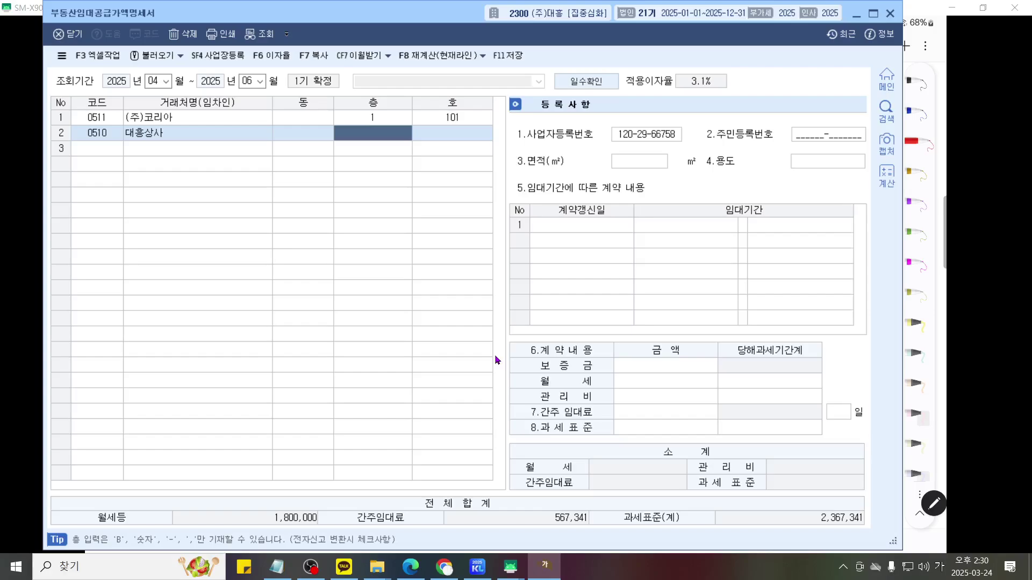
{"action": "type", "text": "2"}
{"action": "key", "text": "Return"}
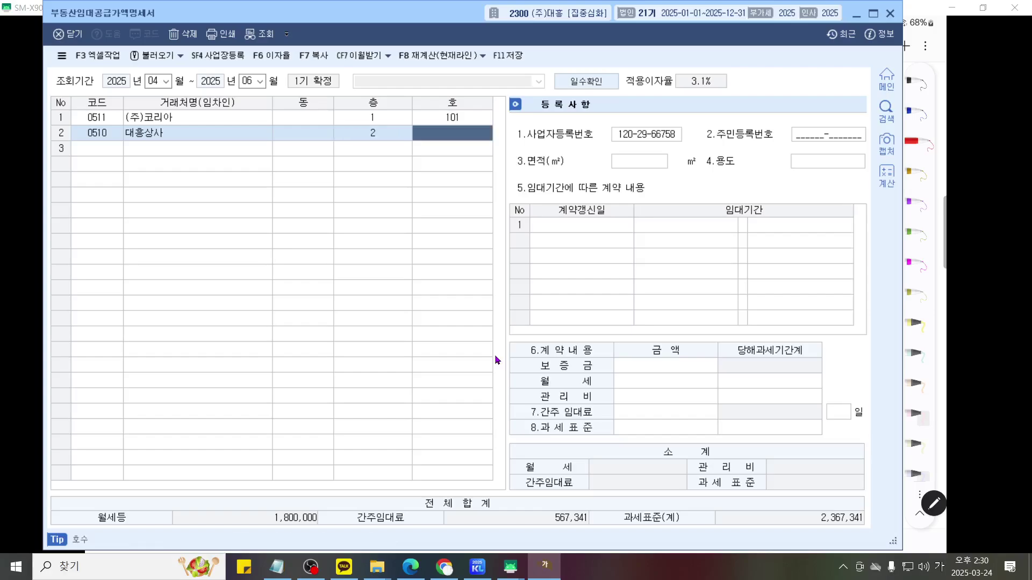
{"action": "type", "text": "201"}
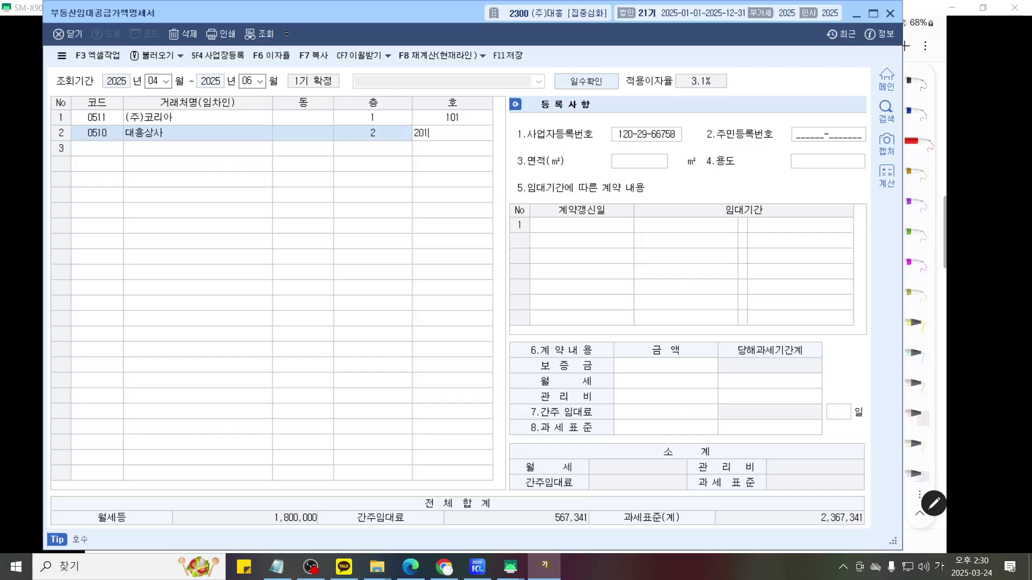
{"action": "key", "text": "Return"}
Circle the empty 면적 field of 대흥상사 in red on the magnified screen, then clear the markup.
{"action": "key", "text": "ctrl+2"}
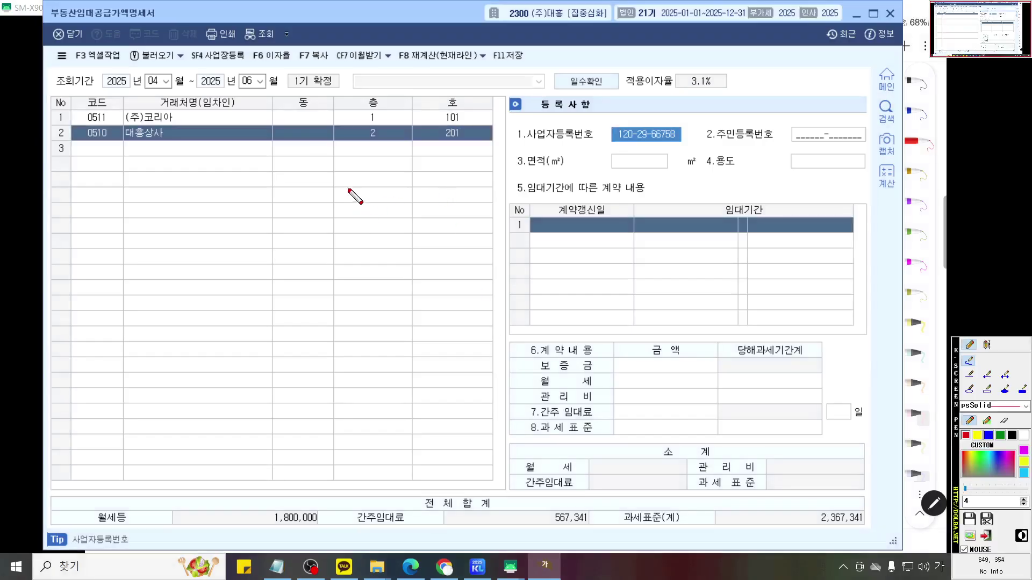
{"action": "scroll", "coordinate": [348, 187], "scroll_direction": "up", "scroll_amount": 2}
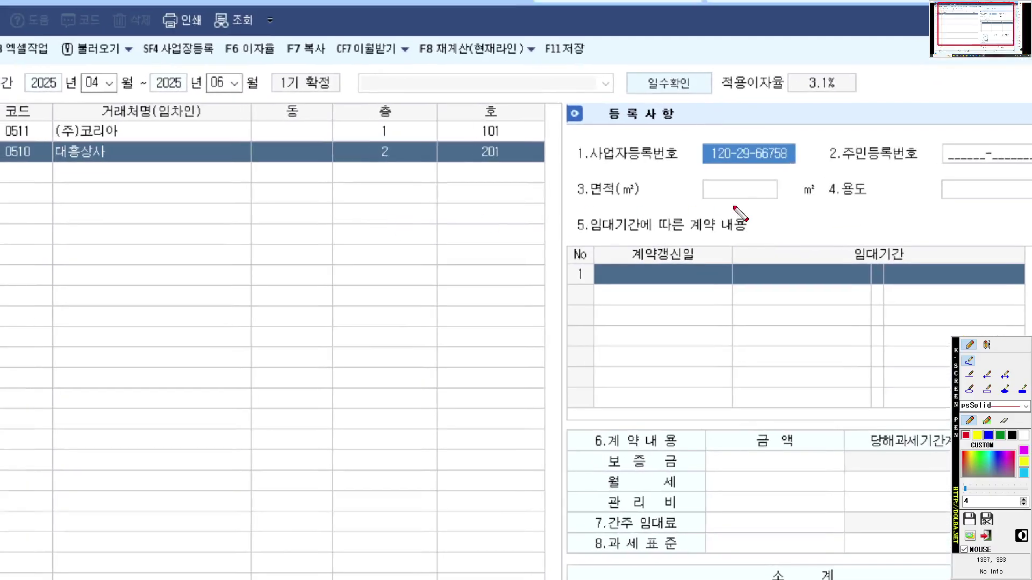
{"action": "mouse_move", "coordinate": [782, 208]}
{"action": "left_mouse_down"}
{"action": "mouse_move", "coordinate": [693, 193]}
{"action": "mouse_move", "coordinate": [784, 222]}
{"action": "left_mouse_up"}
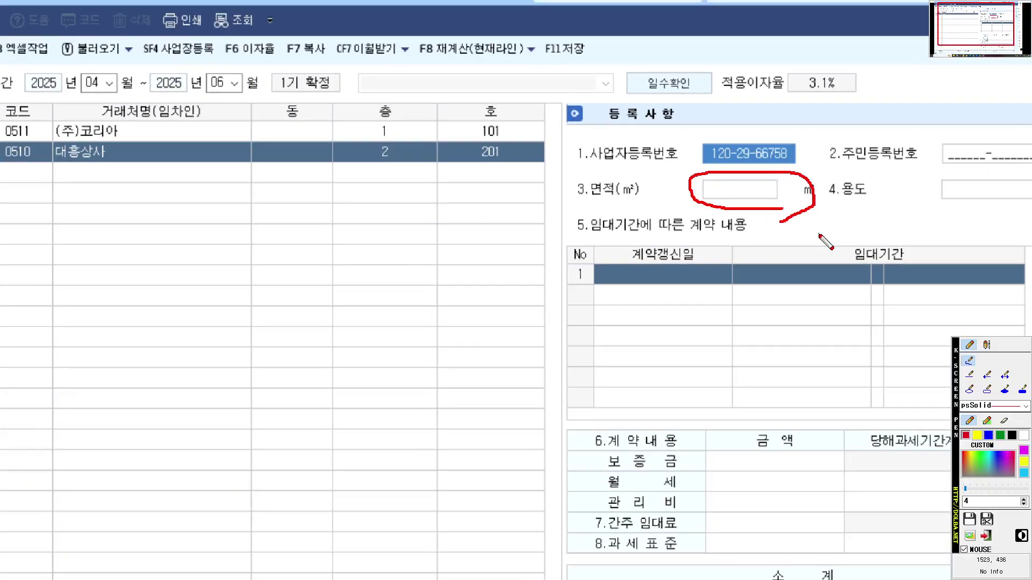
{"action": "key", "text": "Escape"}
Set 대흥상사's 면적 to 300 ㎡ and its 용도 to 점포.
{"action": "key", "text": "Return"}
{"action": "type", "text": "30"}
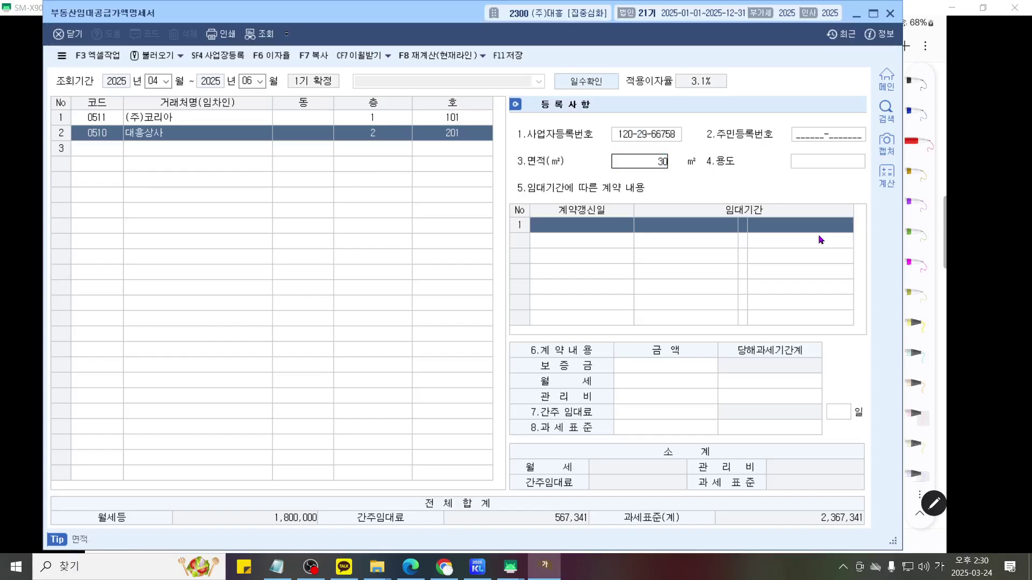
{"action": "type", "text": "0"}
{"action": "key", "text": "Return"}
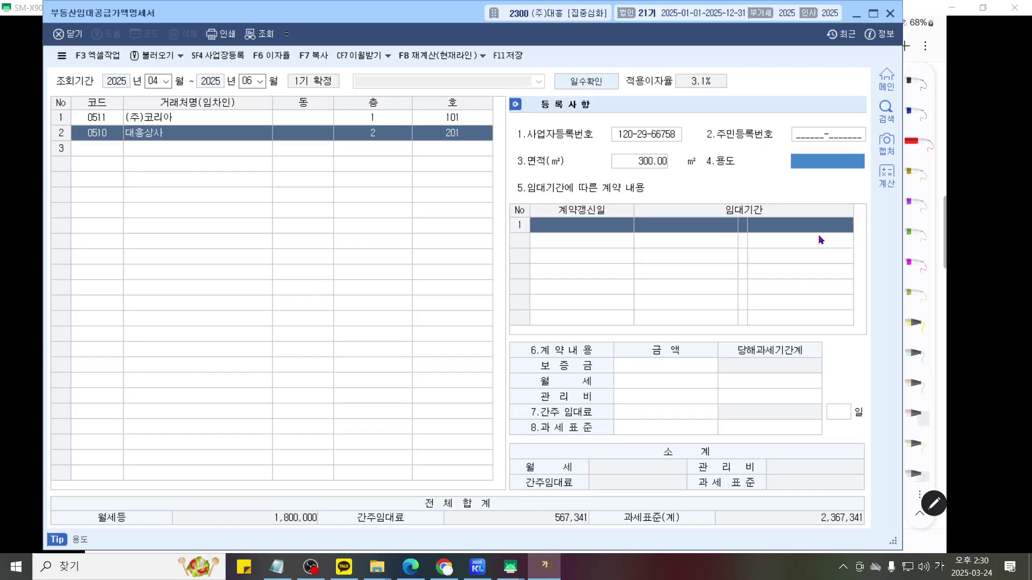
{"action": "type", "text": "점포"}
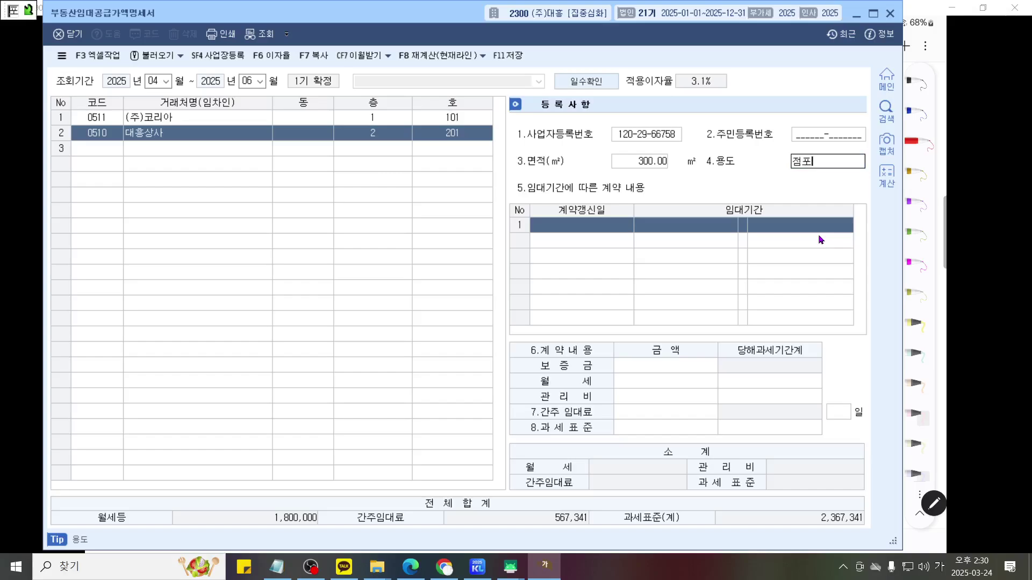
{"action": "key", "text": "Return"}
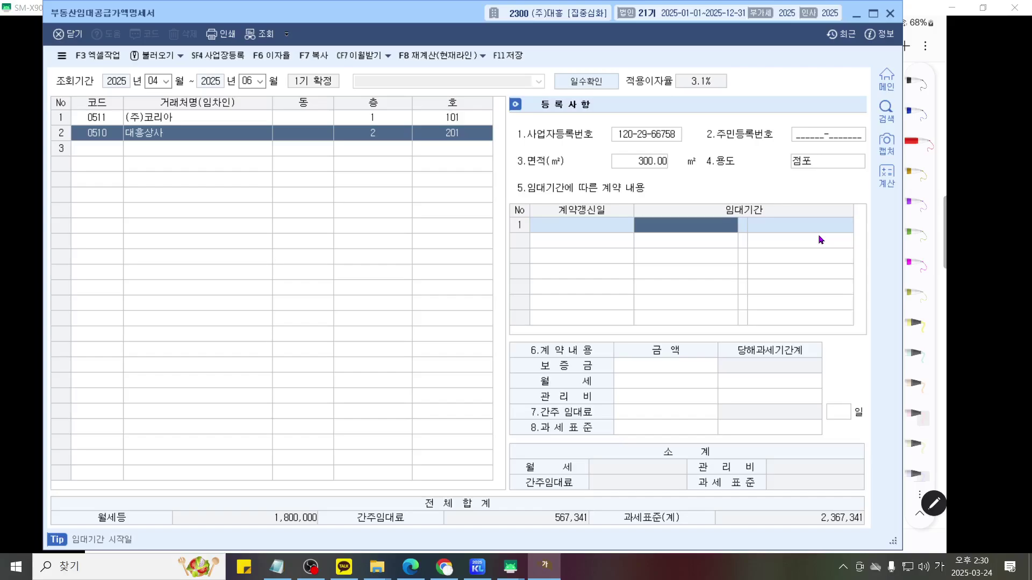
Enter 대흥상사's 임대기간 as 2024-10-01 to 2025-09-30.
{"action": "type", "text": "2024-  -"}
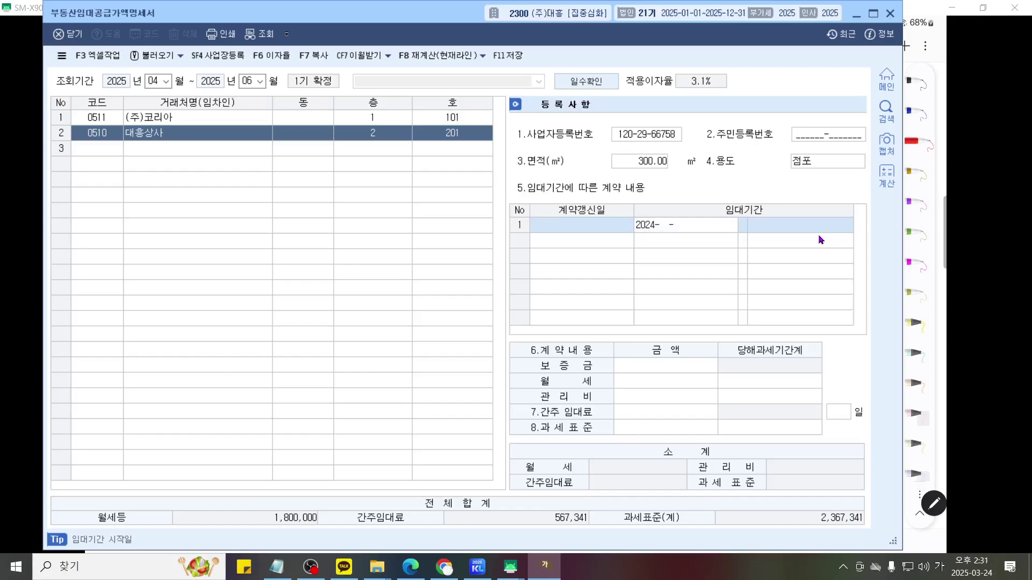
{"action": "type", "text": "1001202"}
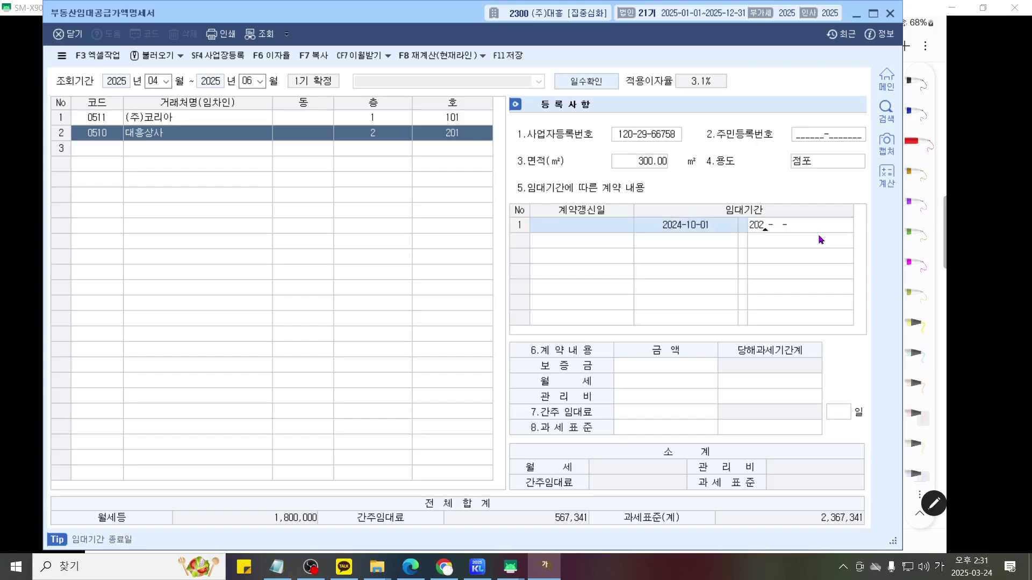
{"action": "type", "text": "50930"}
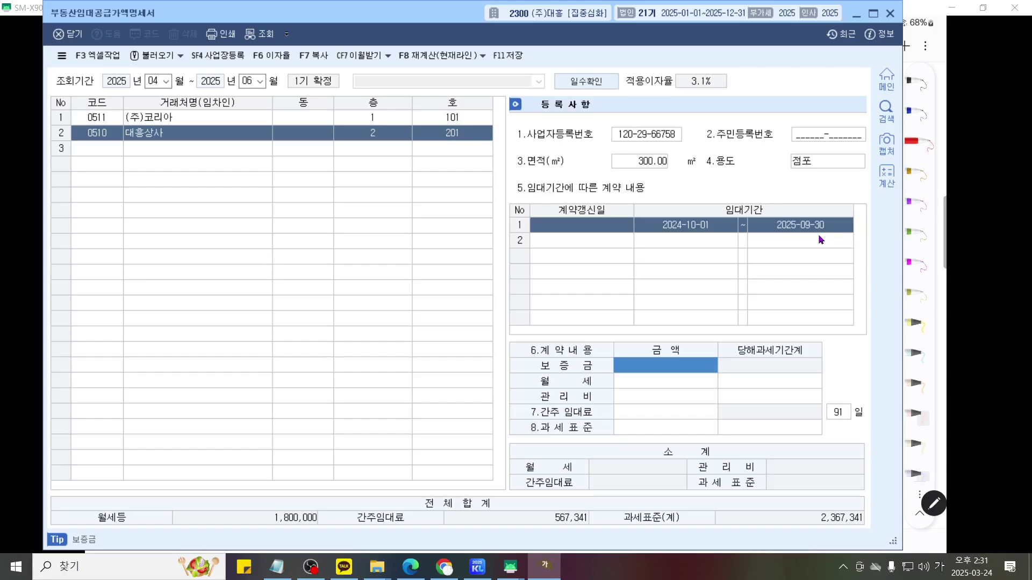
Enter 대흥상사's contract amounts: 보증금 50,000,000, 월세 400,000 and 관리비 150,000.
{"action": "type", "text": "50"}
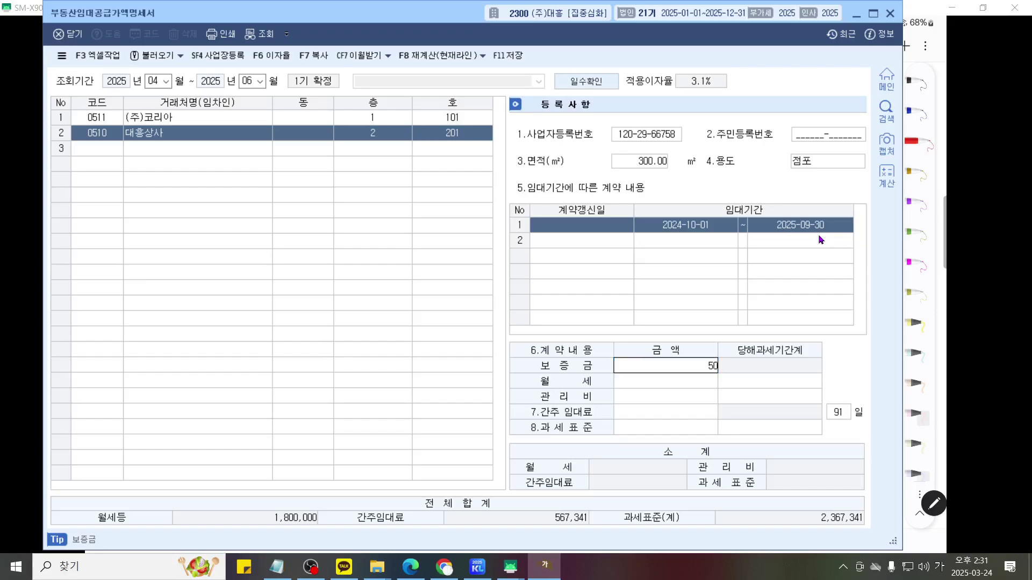
{"action": "type", "text": "0000000"}
{"action": "key", "text": "Return"}
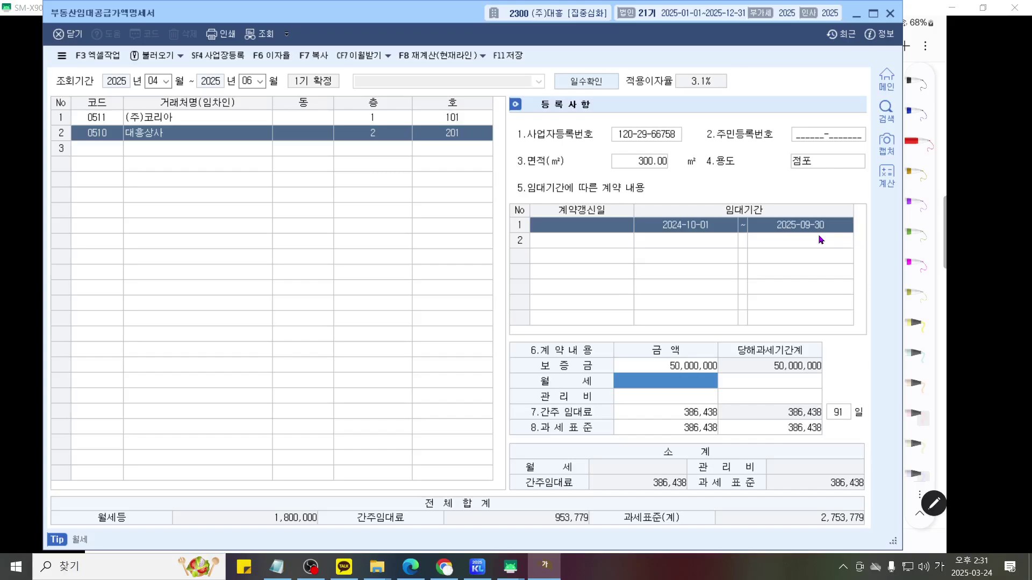
{"action": "type", "text": "4"}
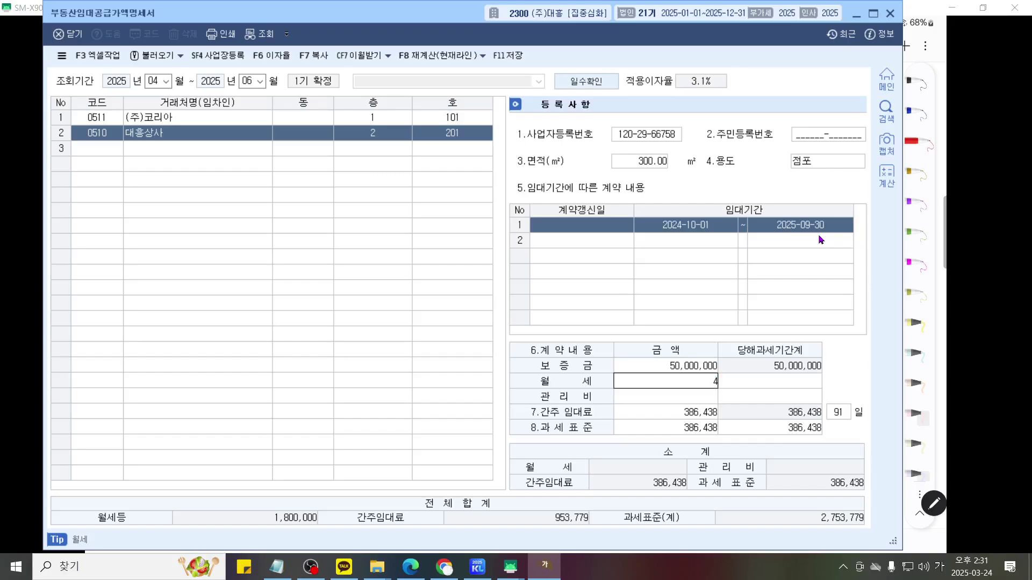
{"action": "type", "text": "00,000"}
{"action": "key", "text": "Return"}
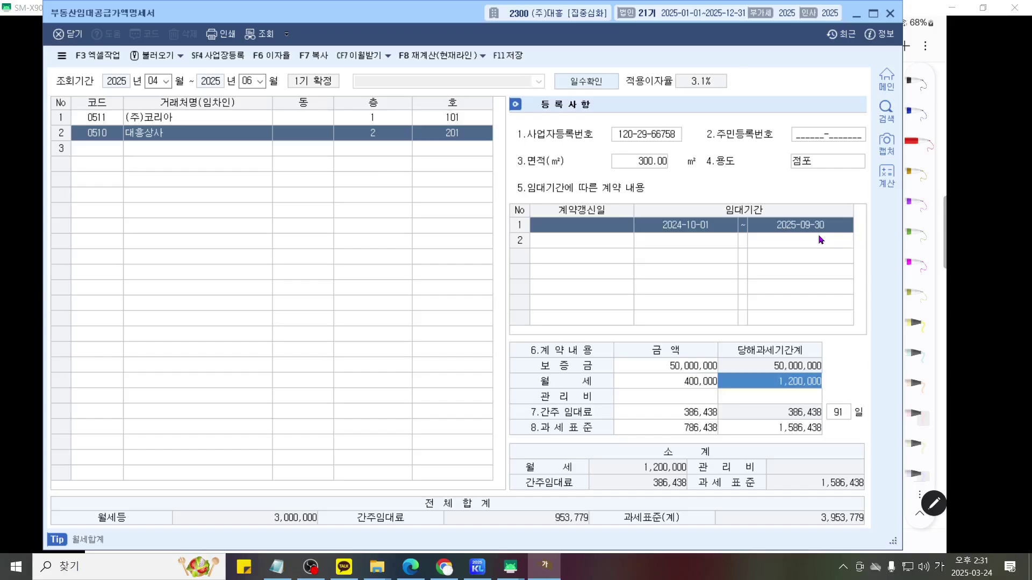
{"action": "type", "text": "1500000"}
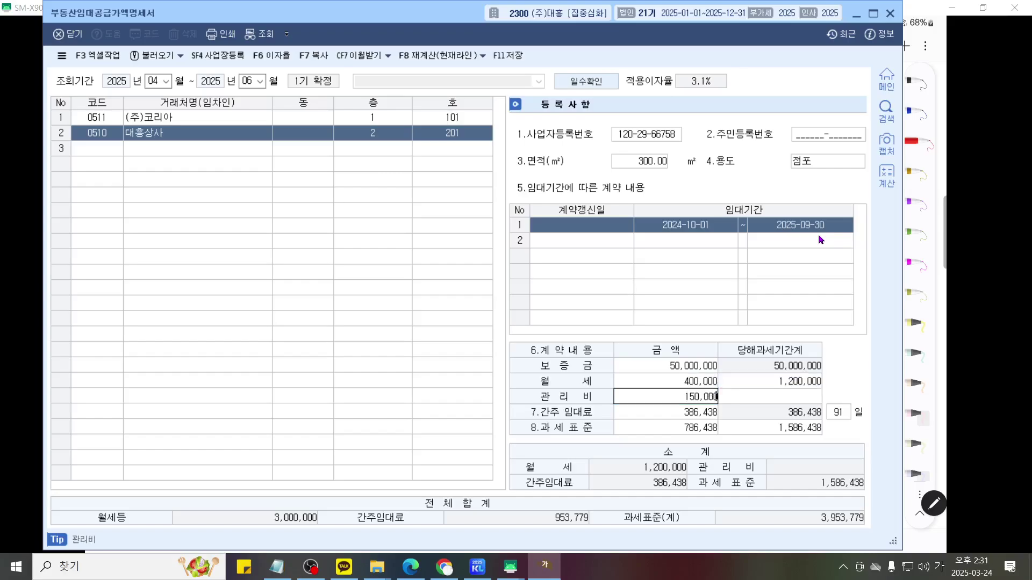
{"action": "key", "text": "Return"}
Draw red marks on the magnified statement screen with 대흥상사's completed lease entry.
{"action": "key", "text": "ctrl+2"}
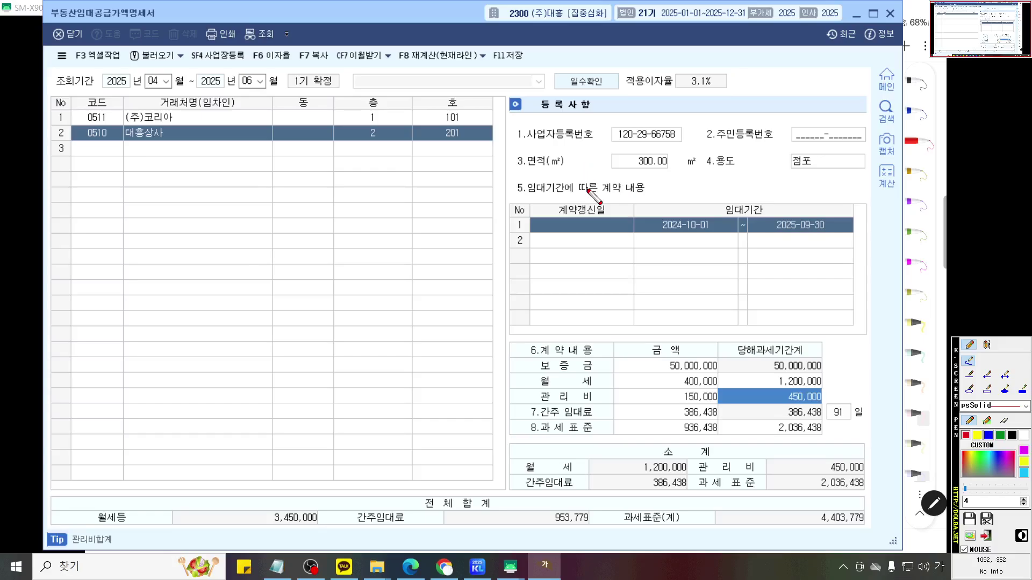
{"action": "scroll", "coordinate": [595, 212], "scroll_direction": "up", "scroll_amount": 2}
{"action": "mouse_move", "coordinate": [298, 110]}
{"action": "left_mouse_down"}
{"action": "mouse_move", "coordinate": [245, 26]}
{"action": "mouse_move", "coordinate": [411, 144]}
{"action": "left_mouse_up"}
{"action": "mouse_move", "coordinate": [966, 280]}
{"action": "left_mouse_down"}
{"action": "mouse_move", "coordinate": [951, 308]}
{"action": "mouse_move", "coordinate": [906, 312]}
{"action": "left_mouse_up"}
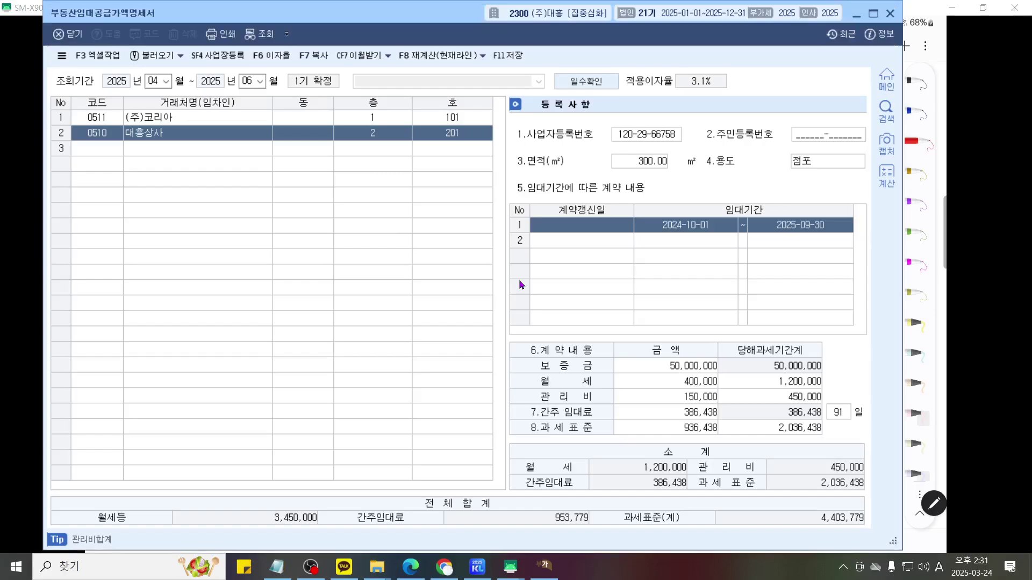
Select the third tenant row's 코드 cell and switch to the textbook to check the unit 102 lease entry.
{"action": "left_click", "coordinate": [72, 182]}
{"action": "left_click", "coordinate": [988, 312]}
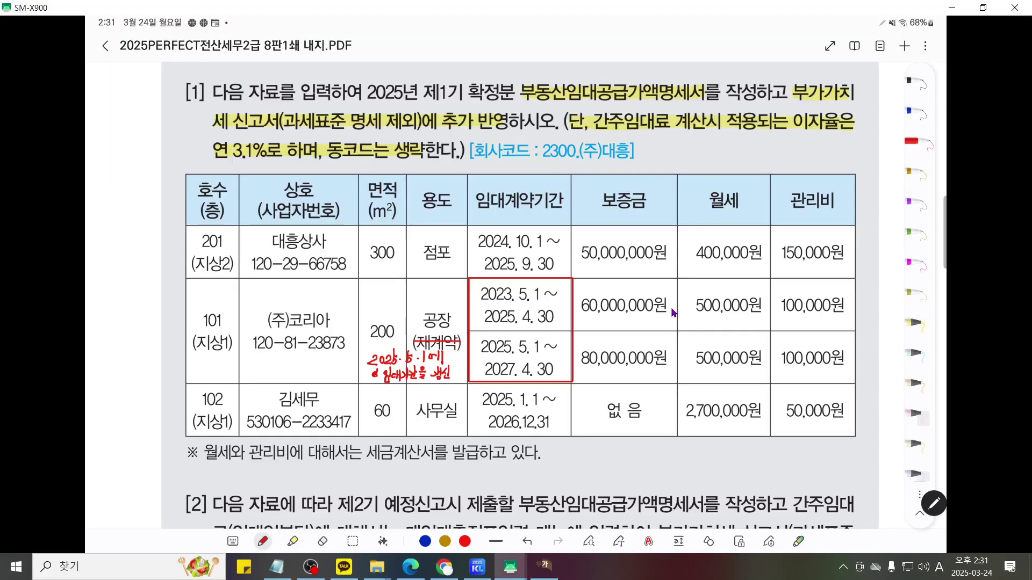
{"action": "scroll", "coordinate": [253, 332], "scroll_direction": "down", "scroll_amount": 3}
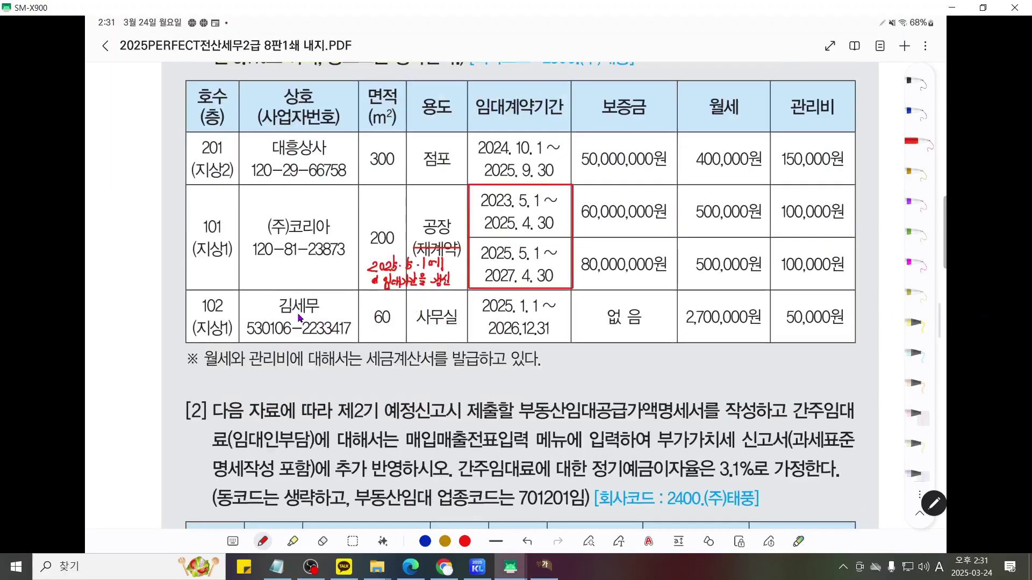
Return to KcLep, look up the unit 102 individual by name in 거래처도움 and enter that person as the third tenant.
{"action": "left_click", "coordinate": [549, 566]}
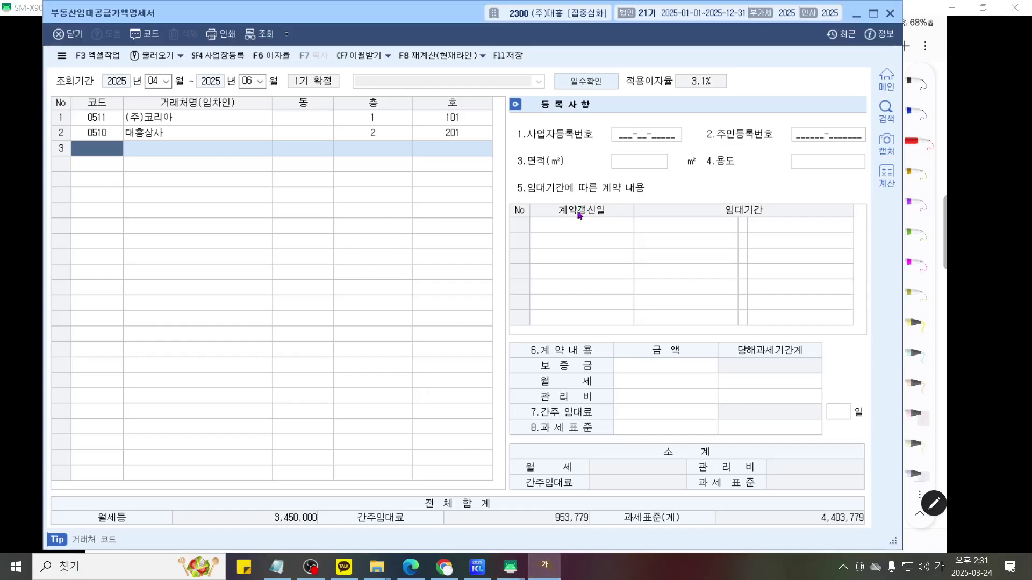
{"action": "key", "text": "F2"}
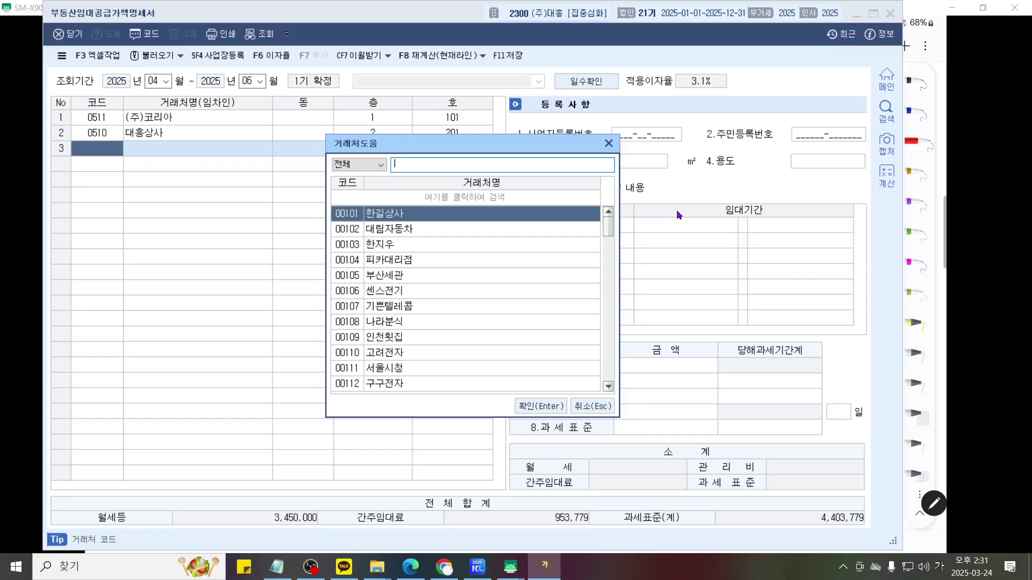
{"action": "type", "text": "김세"}
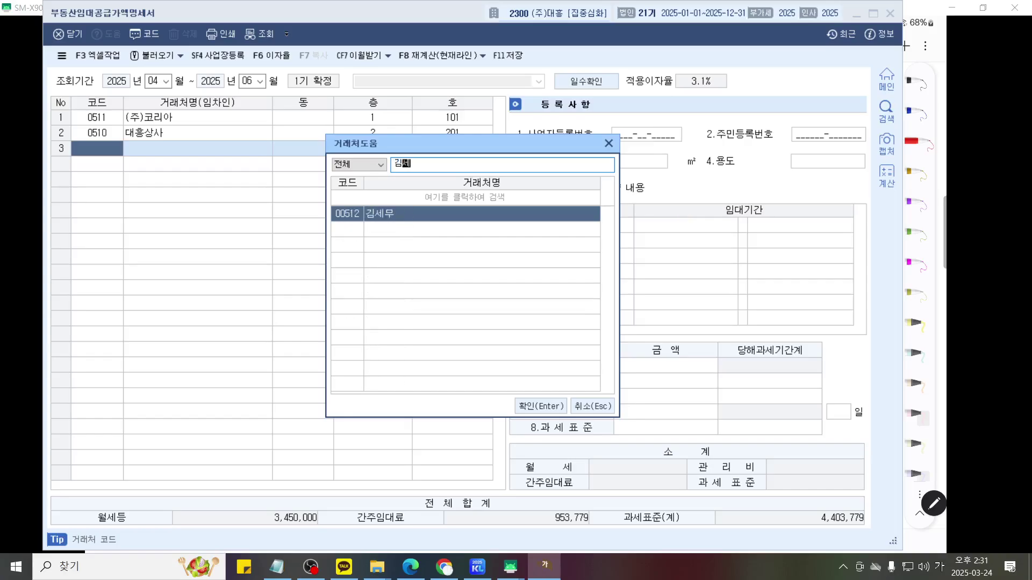
{"action": "type", "text": "무"}
{"action": "key", "text": "Return"}
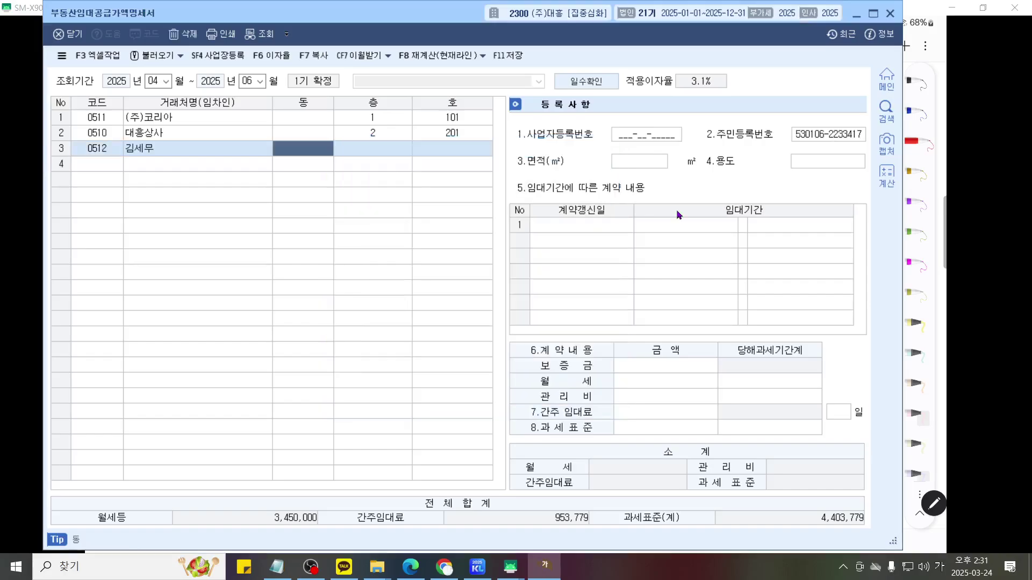
Leave 동 blank for the third tenant and set the 층 to 1 and 호 to 102.
{"action": "key", "text": "Return"}
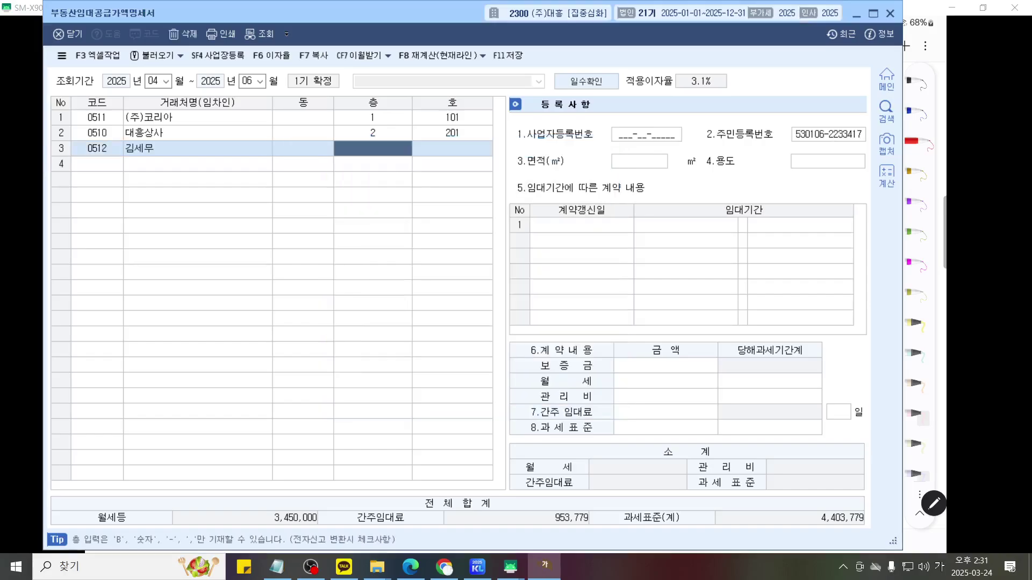
{"action": "type", "text": "1"}
{"action": "key", "text": "Return"}
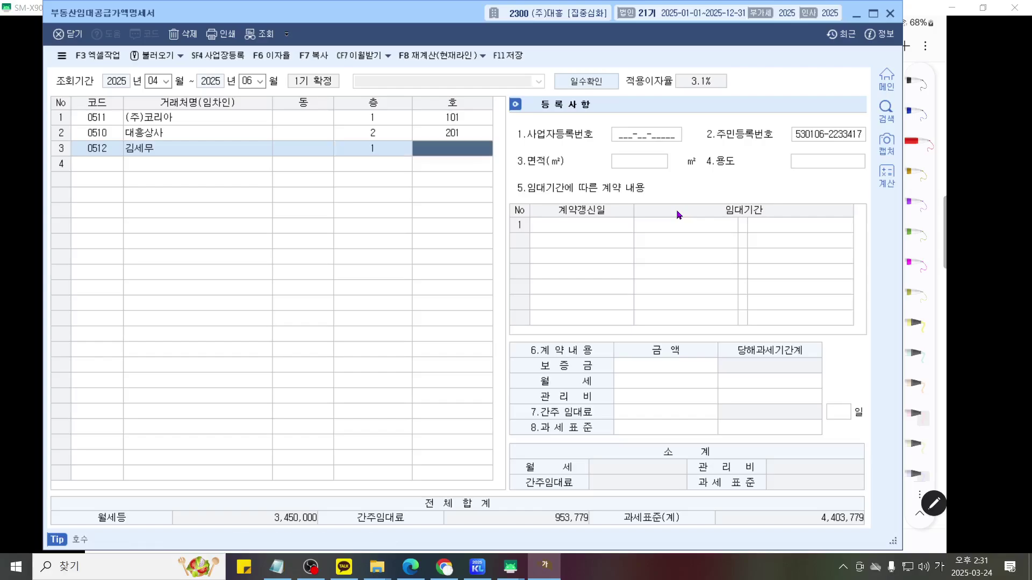
{"action": "type", "text": "102"}
{"action": "key", "text": "Return"}
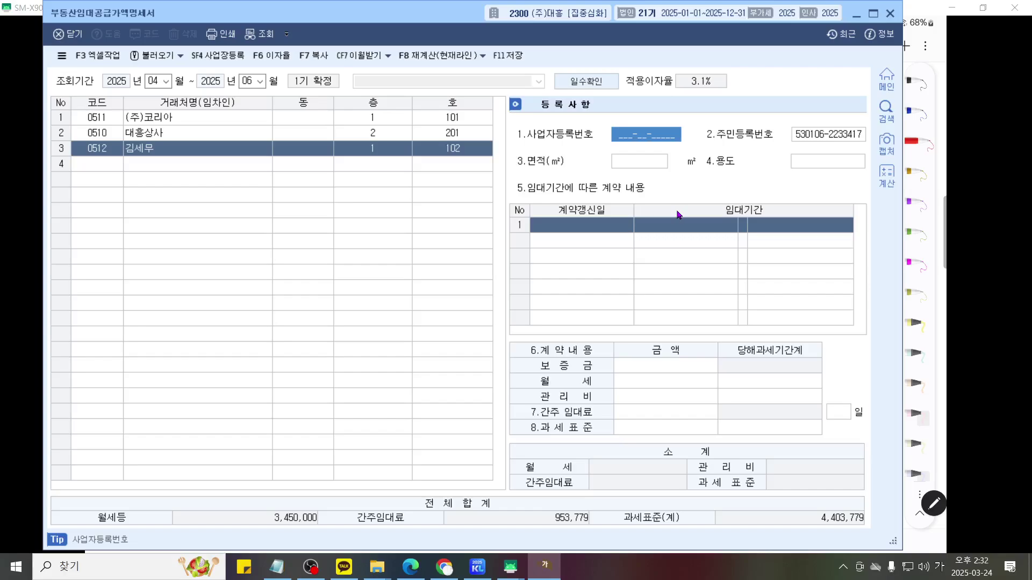
Set the third tenant's 면적 to 60 ㎡ and the 용도 to 사무실.
{"action": "key", "text": "Return"}
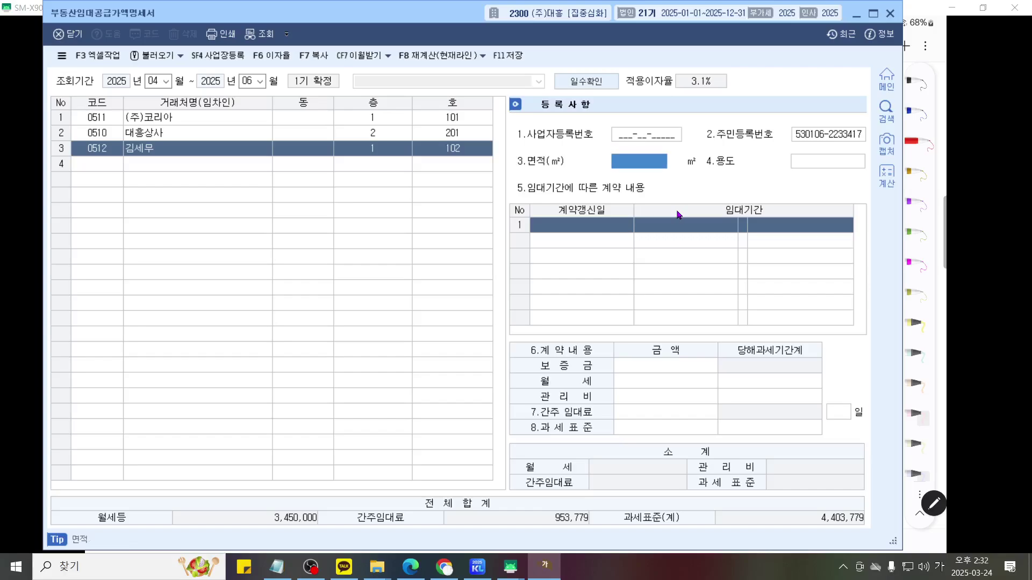
{"action": "type", "text": "60"}
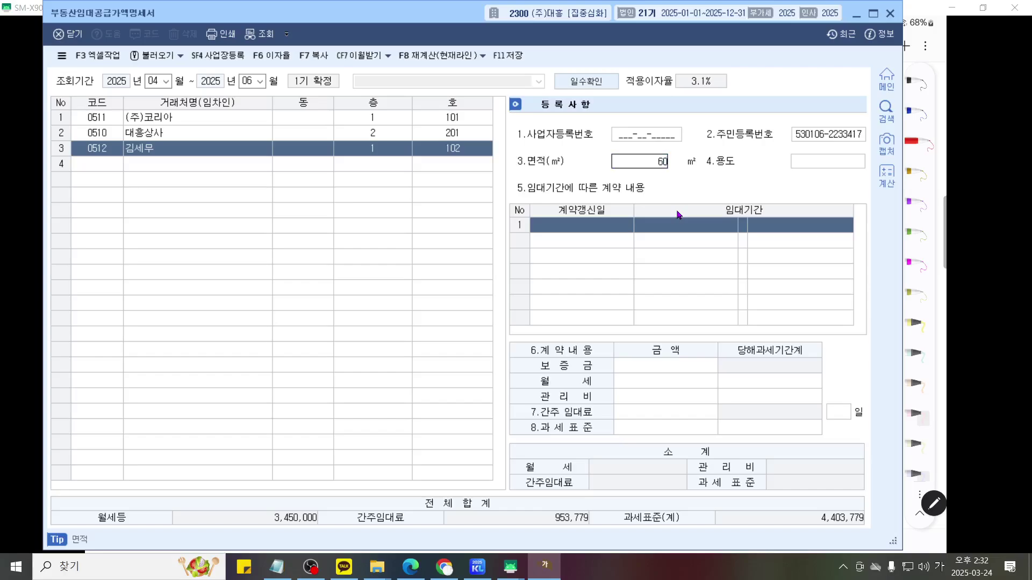
{"action": "key", "text": "Return"}
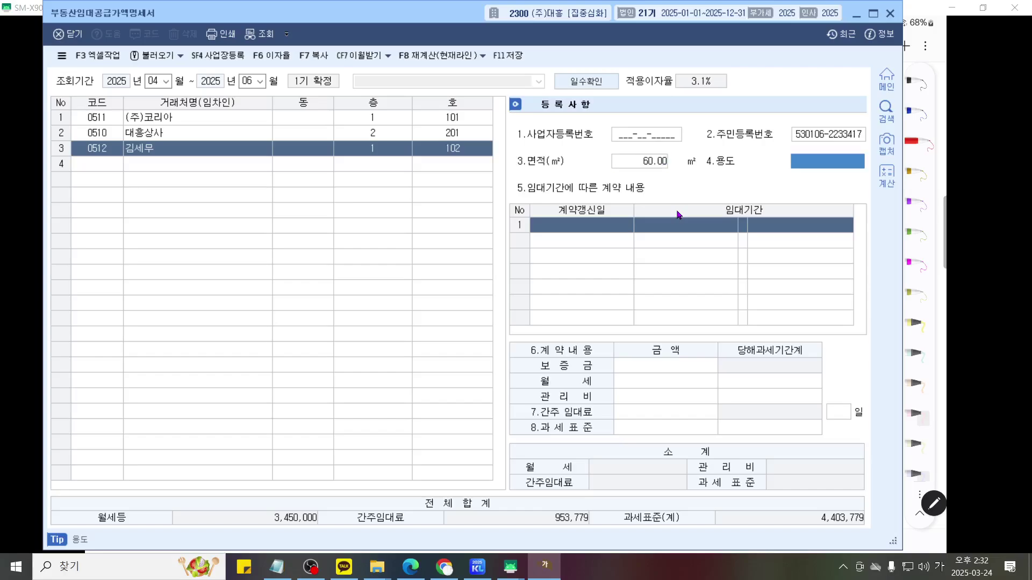
{"action": "type", "text": "사무실"}
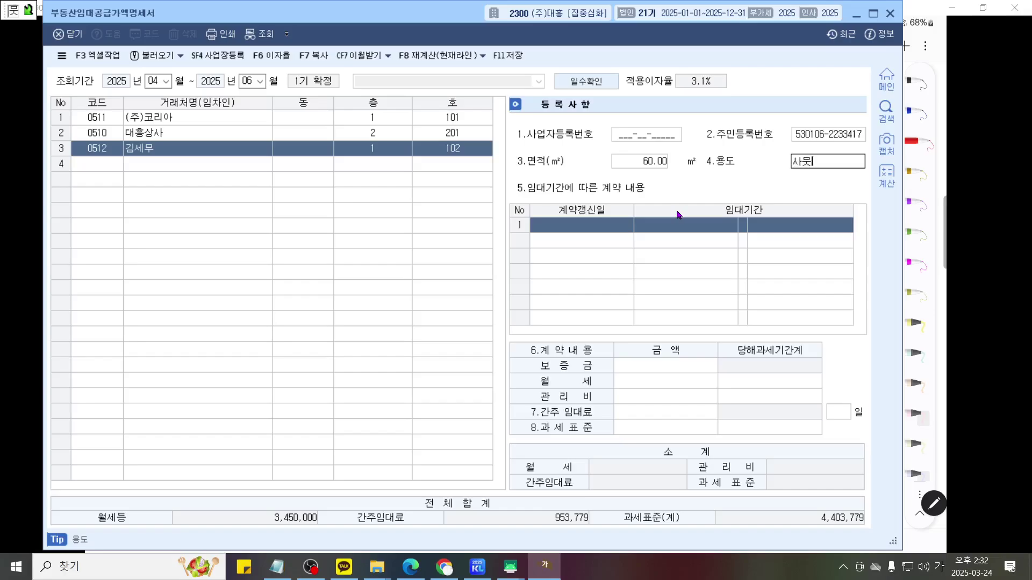
{"action": "key", "text": "Return"}
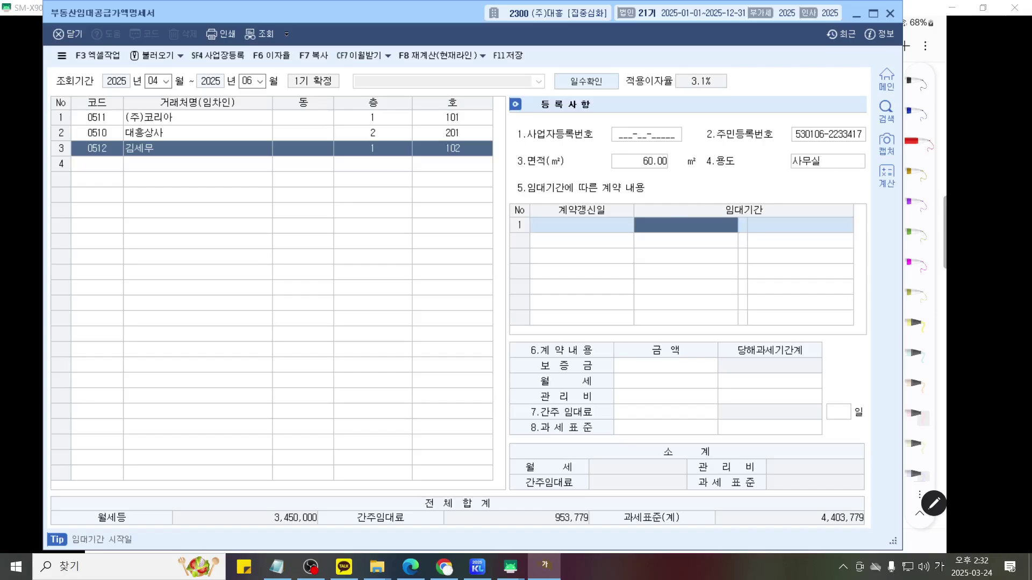
Set the third tenant's 임대기간 to 2025-01-01 through 2026-12-31.
{"action": "type", "text": "2025-0"}
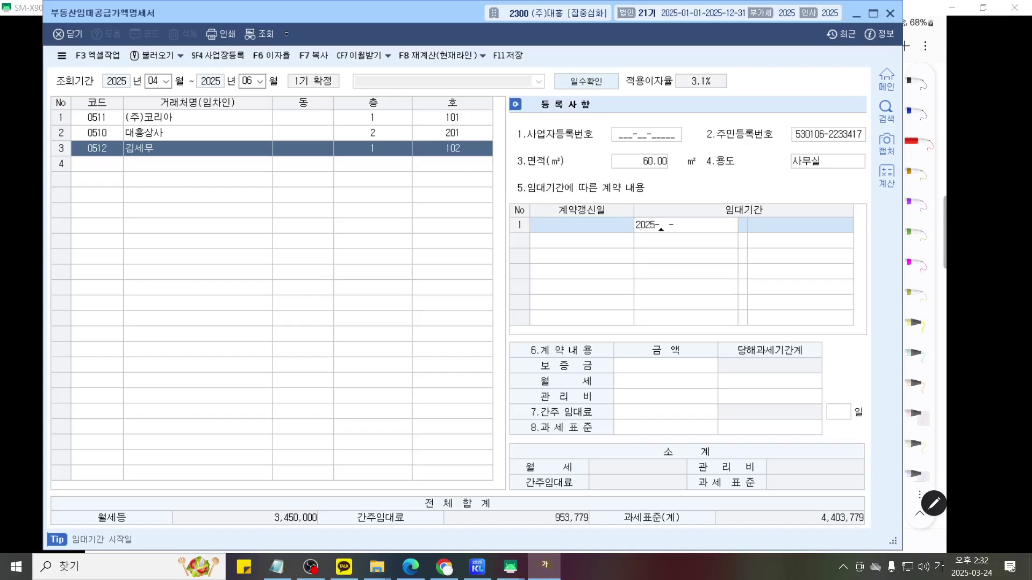
{"action": "type", "text": "1-01"}
{"action": "key", "text": "Return"}
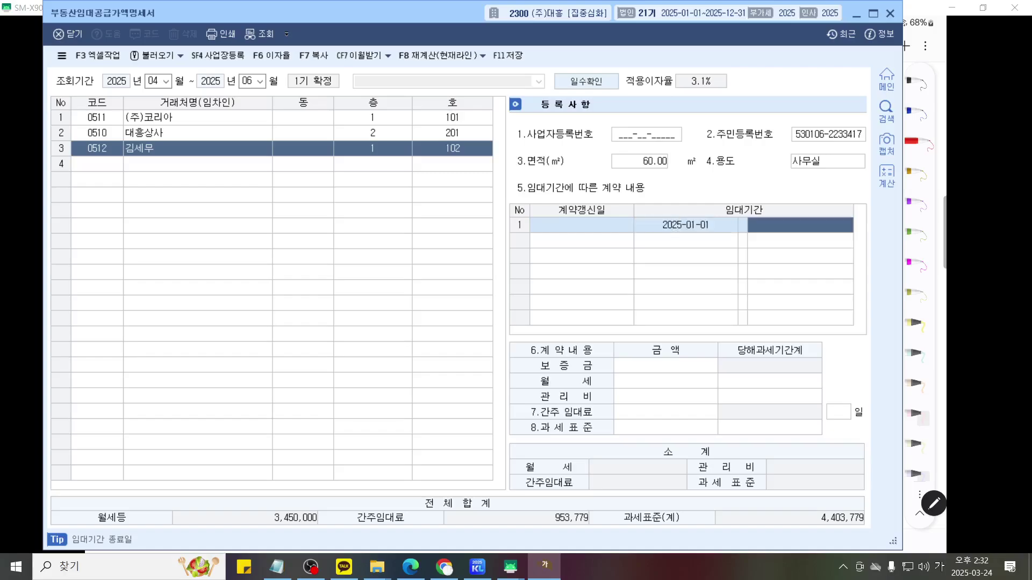
{"action": "type", "text": "202"}
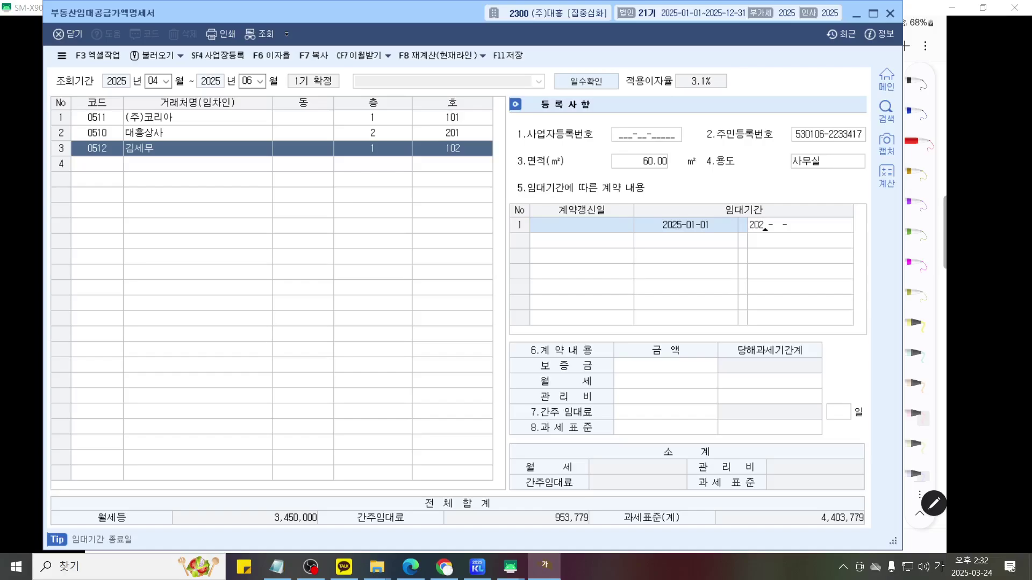
{"action": "type", "text": "6-12-31"}
{"action": "key", "text": "Return"}
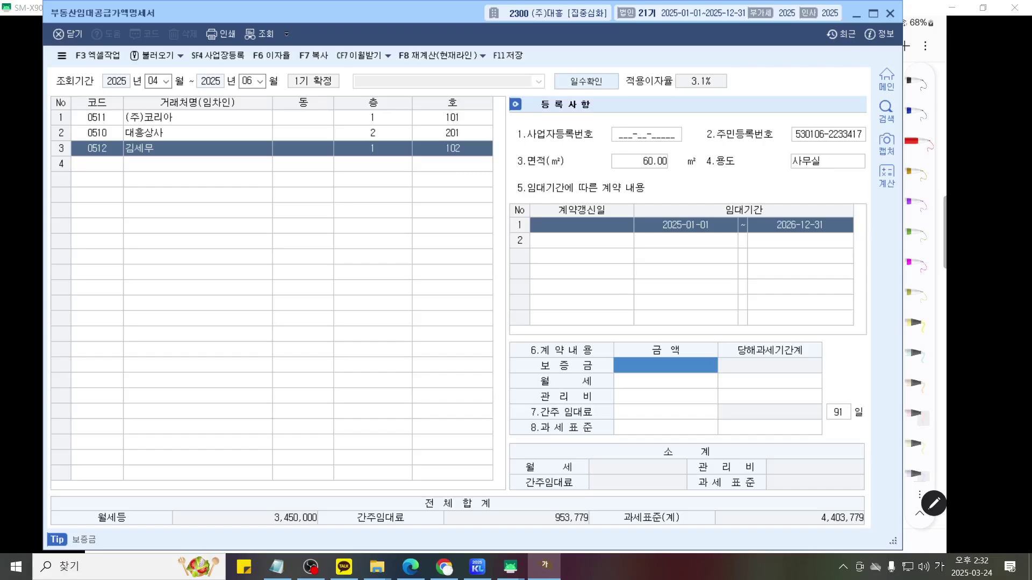
Leave the third tenant's 보증금 blank and set the 월세 to 2,700,000 and the 관리비 to 50,000.
{"action": "left_click", "coordinate": [666, 381]}
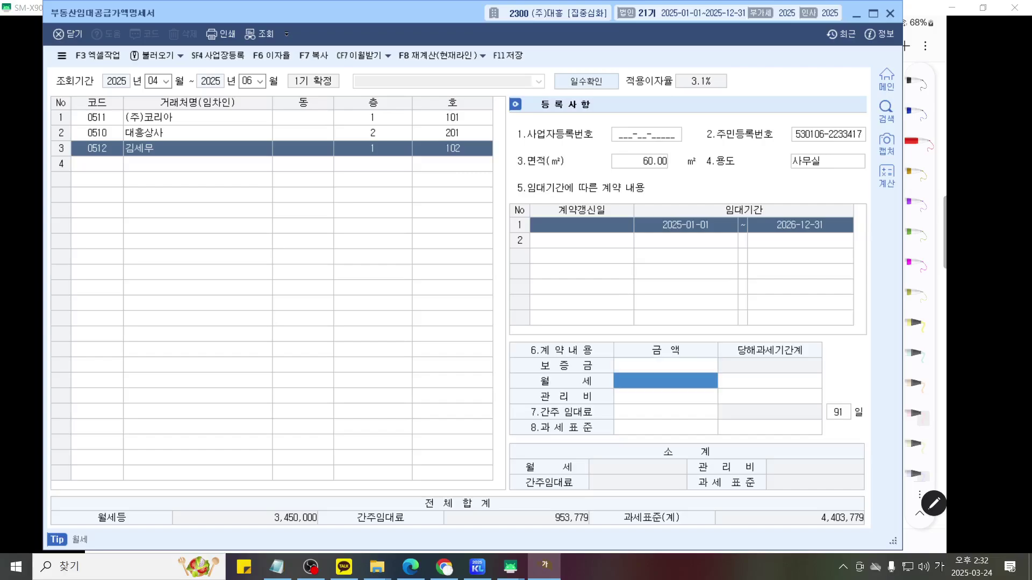
{"action": "type", "text": "2,700"}
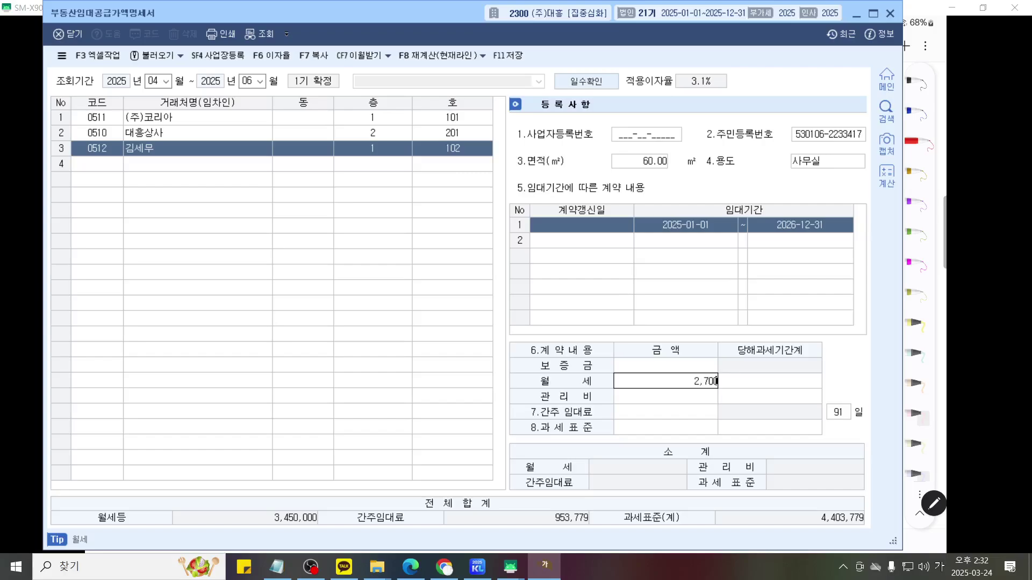
{"action": "type", "text": ",000"}
{"action": "key", "text": "Return"}
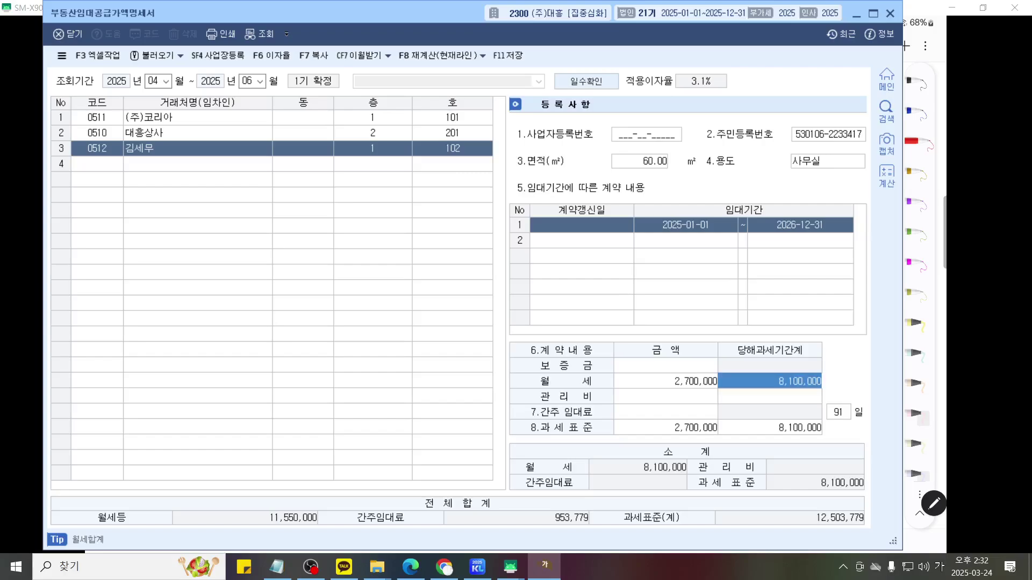
{"action": "key", "text": "Return"}
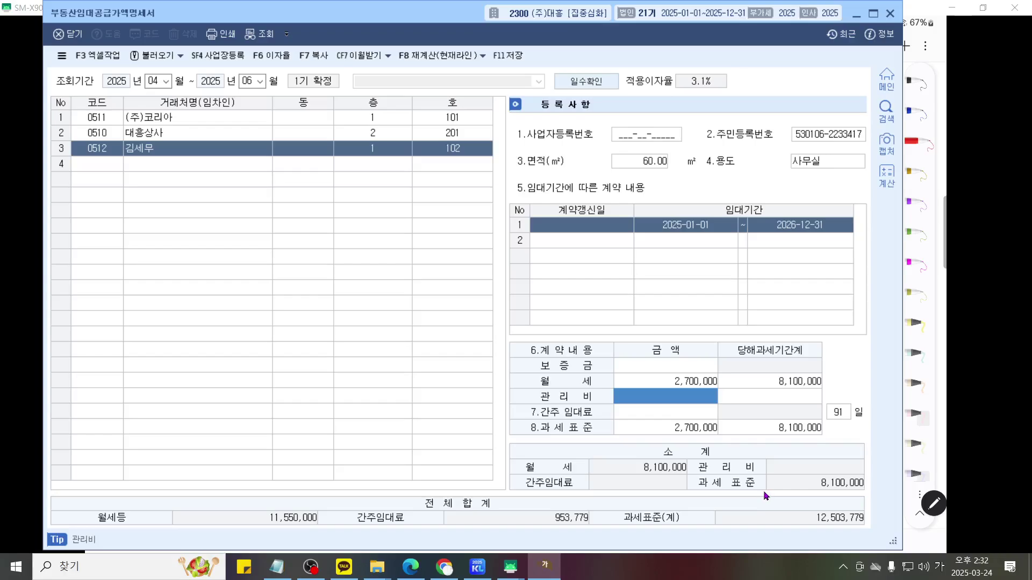
{"action": "type", "text": "500000"}
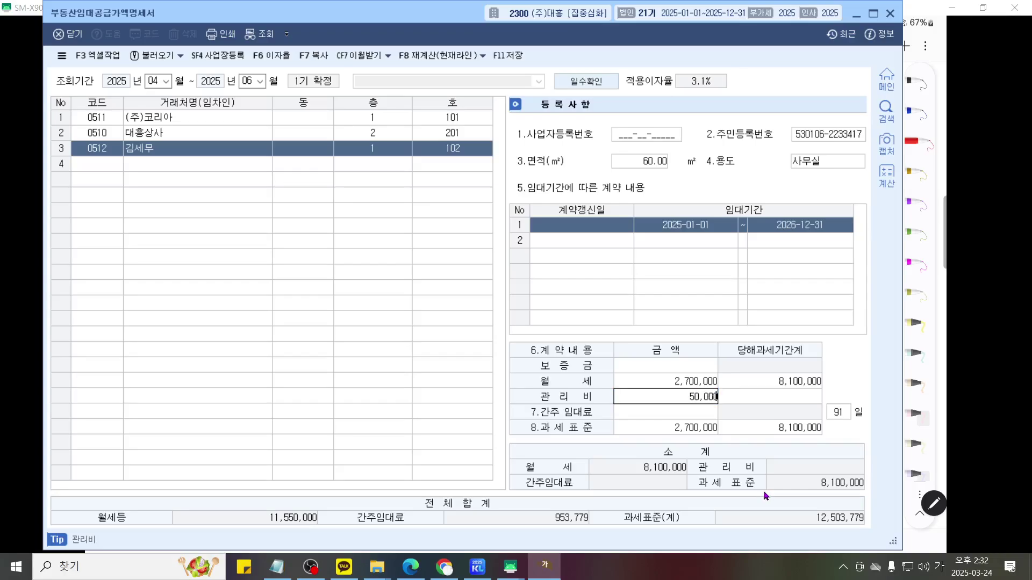
{"action": "key", "text": "Return"}
Mark up the statement's 전체합계 row on screen, noting 월세등 as 월 + 관 and underlining 간주임대료, and clear the annotations.
{"action": "key", "text": "ctrl+2"}
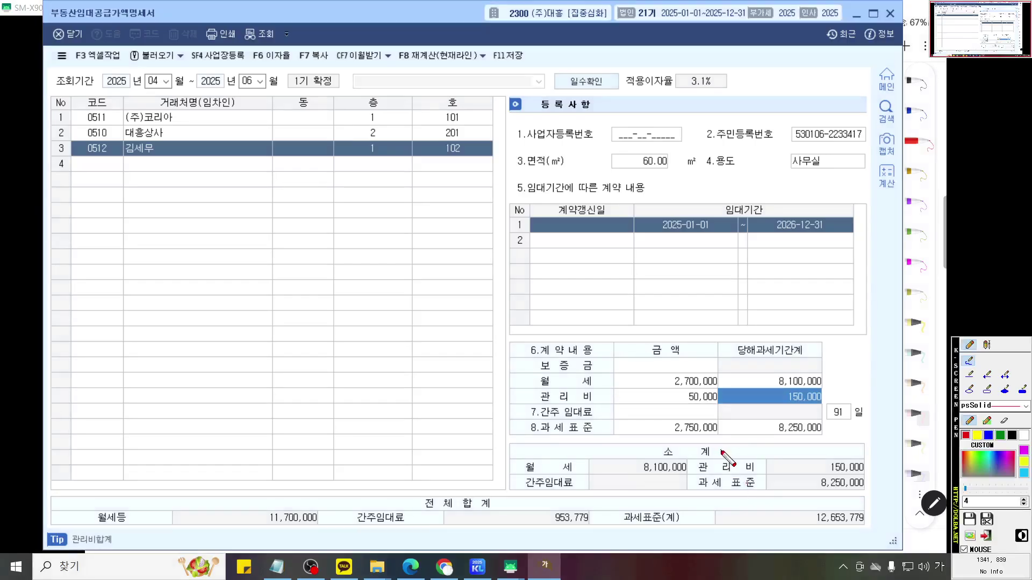
{"action": "scroll", "coordinate": [722, 452], "scroll_direction": "up", "scroll_amount": 2}
{"action": "left_click_drag", "start_coordinate": [721, 456], "coordinate": [603, 416]}
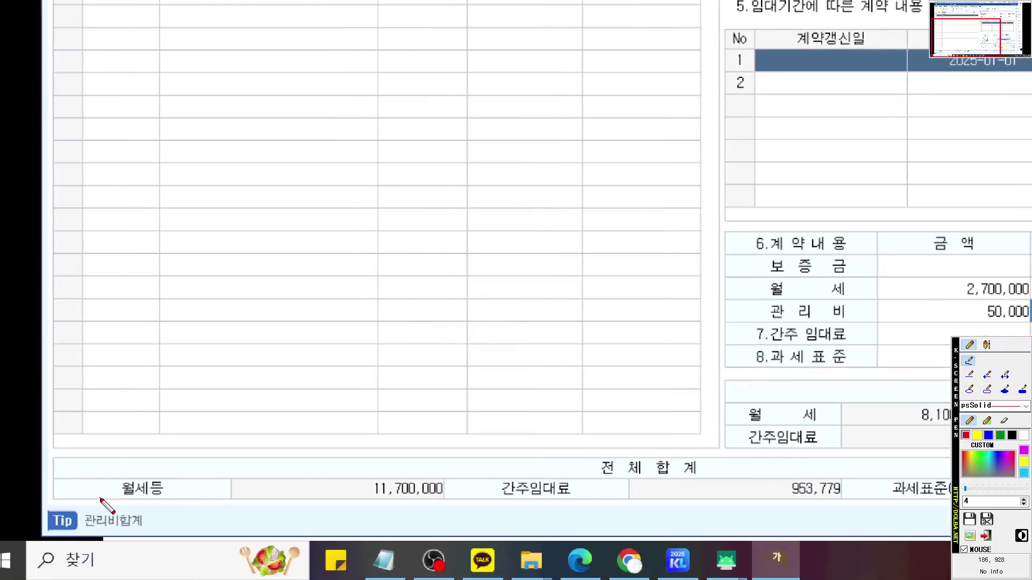
{"action": "left_click_drag", "start_coordinate": [100, 499], "coordinate": [480, 499]}
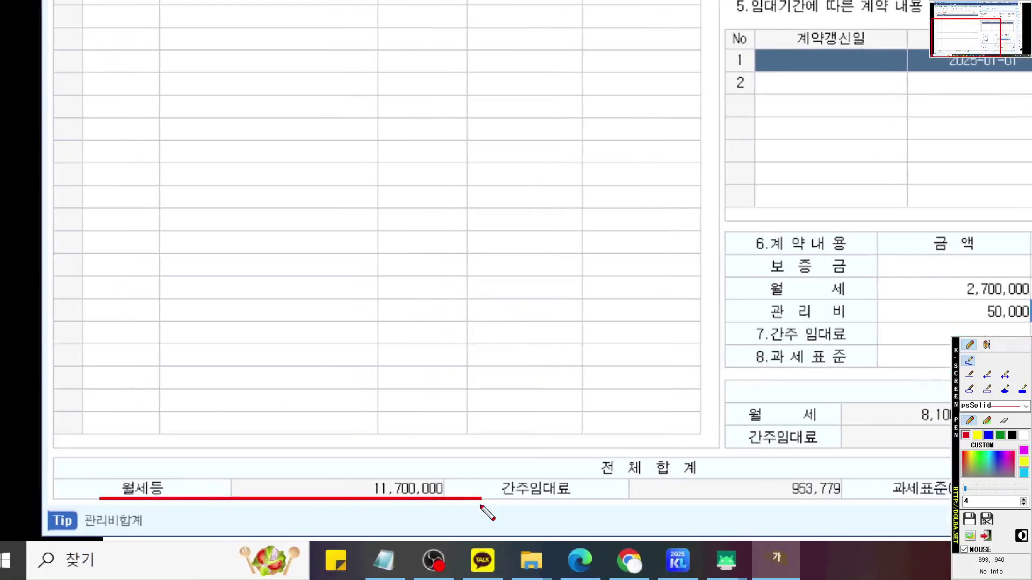
{"action": "left_click_drag", "start_coordinate": [152, 478], "coordinate": [217, 461]}
{"action": "mouse_move", "coordinate": [258, 431]}
{"action": "left_mouse_down"}
{"action": "mouse_move", "coordinate": [251, 438]}
{"action": "mouse_move", "coordinate": [275, 469]}
{"action": "mouse_move", "coordinate": [301, 479]}
{"action": "mouse_move", "coordinate": [325, 452]}
{"action": "mouse_move", "coordinate": [385, 454]}
{"action": "mouse_move", "coordinate": [373, 465]}
{"action": "mouse_move", "coordinate": [401, 466]}
{"action": "left_mouse_up"}
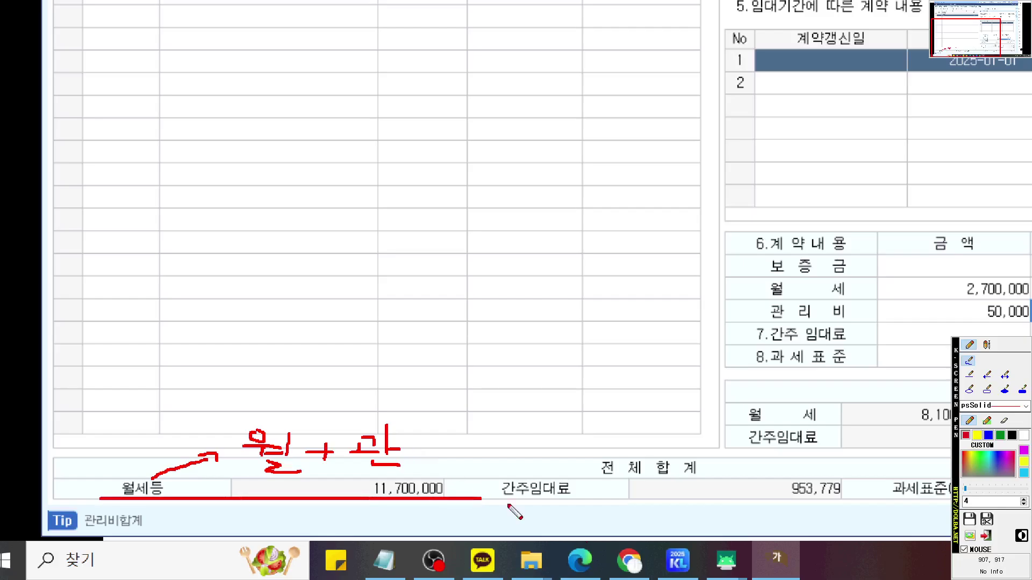
{"action": "left_click", "coordinate": [988, 435]}
{"action": "left_click_drag", "start_coordinate": [504, 501], "coordinate": [919, 503]}
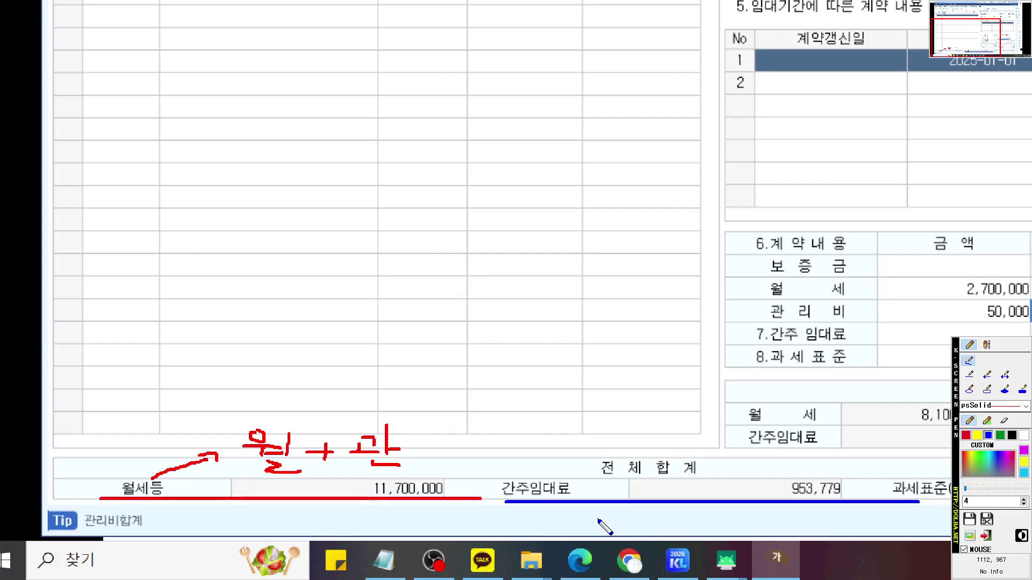
{"action": "mouse_move", "coordinate": [597, 520]}
{"action": "left_mouse_down"}
{"action": "mouse_move", "coordinate": [644, 513]}
{"action": "mouse_move", "coordinate": [124, 505]}
{"action": "mouse_move", "coordinate": [946, 370]}
{"action": "mouse_move", "coordinate": [615, 520]}
{"action": "mouse_move", "coordinate": [487, 498]}
{"action": "left_mouse_up"}
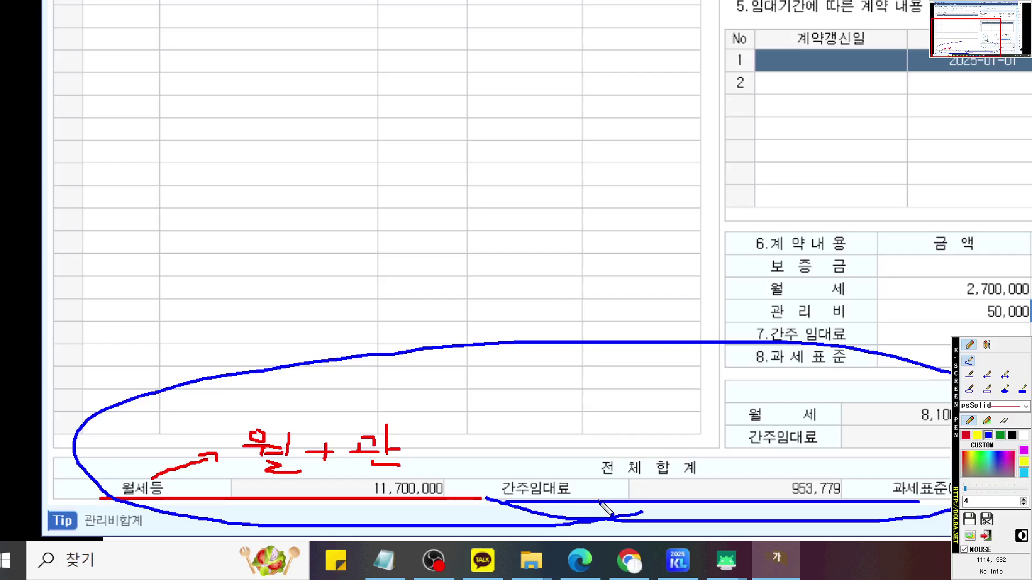
{"action": "key", "text": "Escape"}
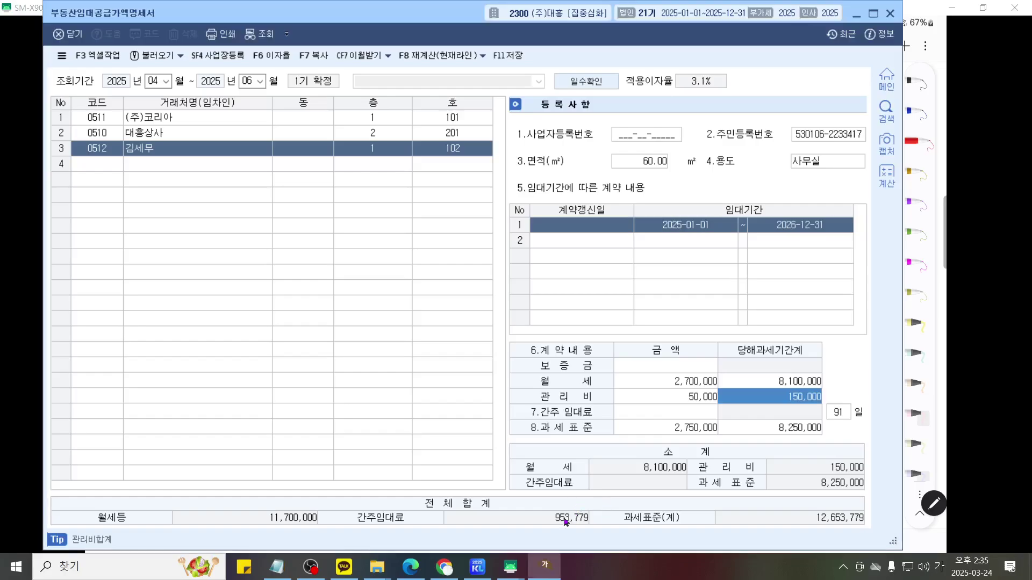
Return to the KcLep main window and open 부가가치세신고서.
{"action": "left_click", "coordinate": [477, 567]}
{"action": "scroll", "coordinate": [400, 214], "scroll_direction": "up", "scroll_amount": 5}
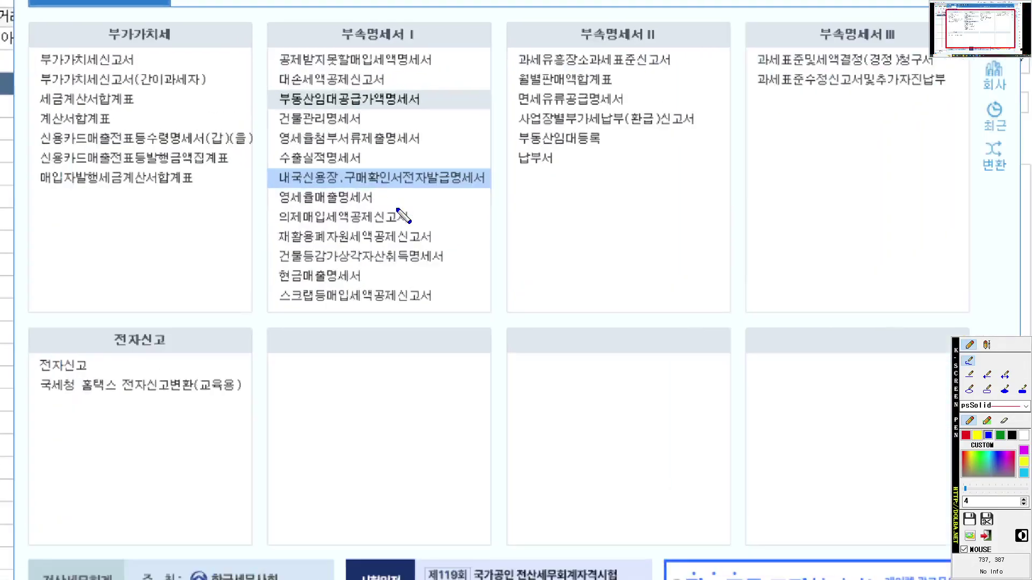
{"action": "left_click_drag", "start_coordinate": [82, 174], "coordinate": [242, 175]}
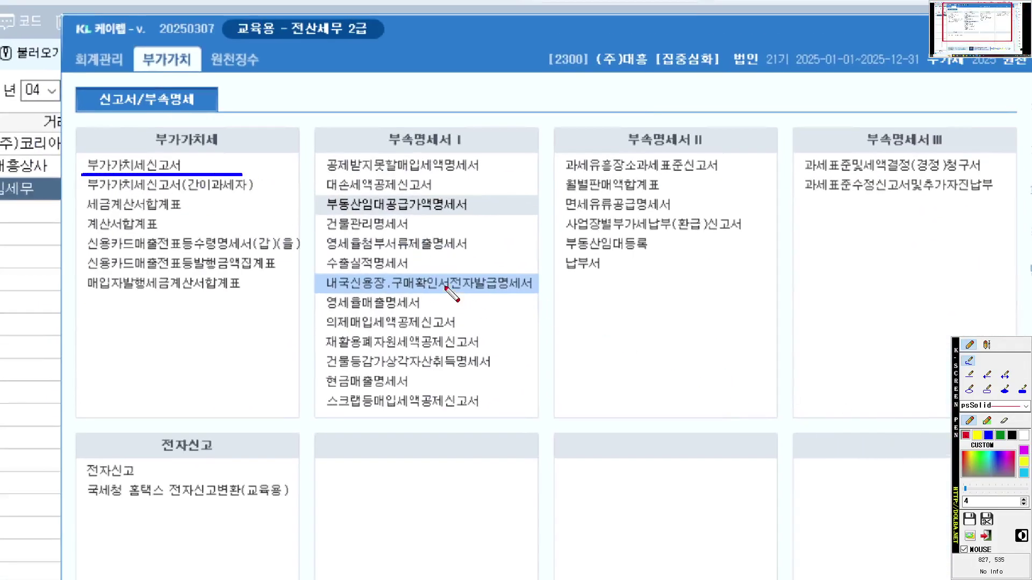
{"action": "scroll", "coordinate": [396, 290], "scroll_direction": "down", "scroll_amount": 5}
{"action": "left_click", "coordinate": [233, 137]}
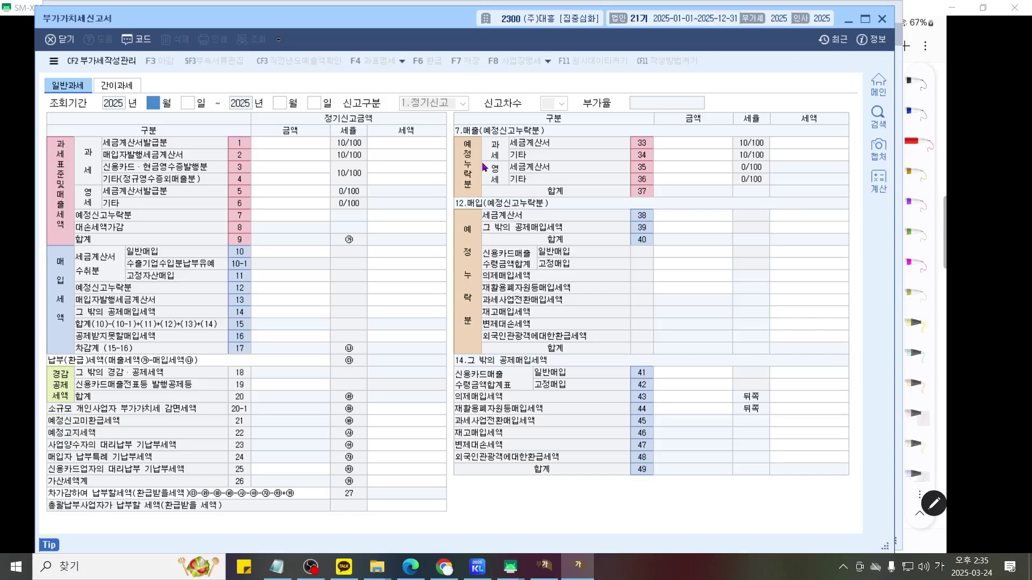
Load the VAT return for the period April 1 to June 30, 2025.
{"action": "type", "text": "4"}
{"action": "key", "text": "Return"}
{"action": "key", "text": "Return"}
{"action": "type", "text": "6"}
{"action": "key", "text": "Return"}
{"action": "key", "text": "Return"}
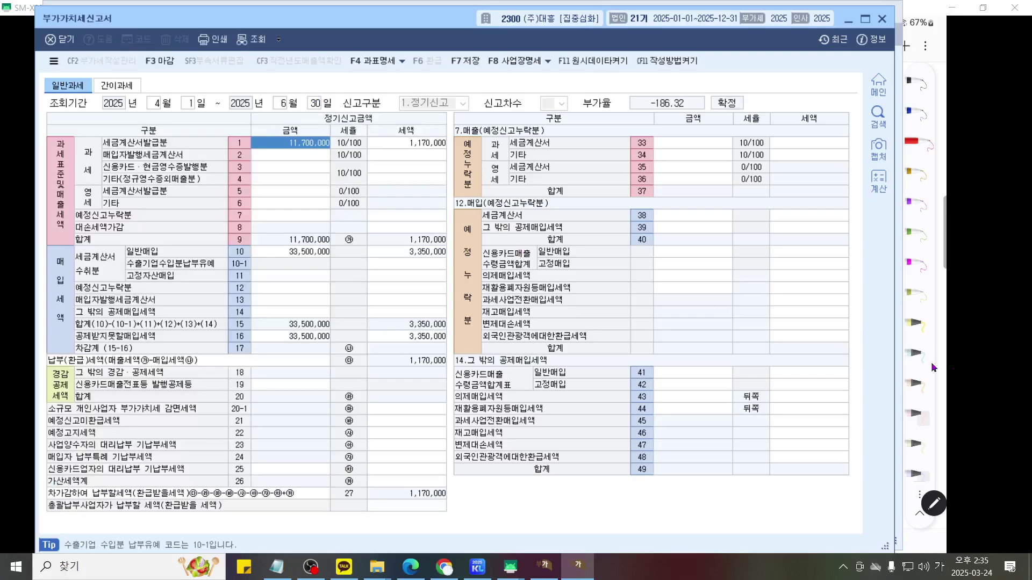
Check the textbook lease table and compare the statement's 월세등 and 간주임대료 totals with the VAT return's 세금계산서발급분 row.
{"action": "left_click", "coordinate": [1006, 371]}
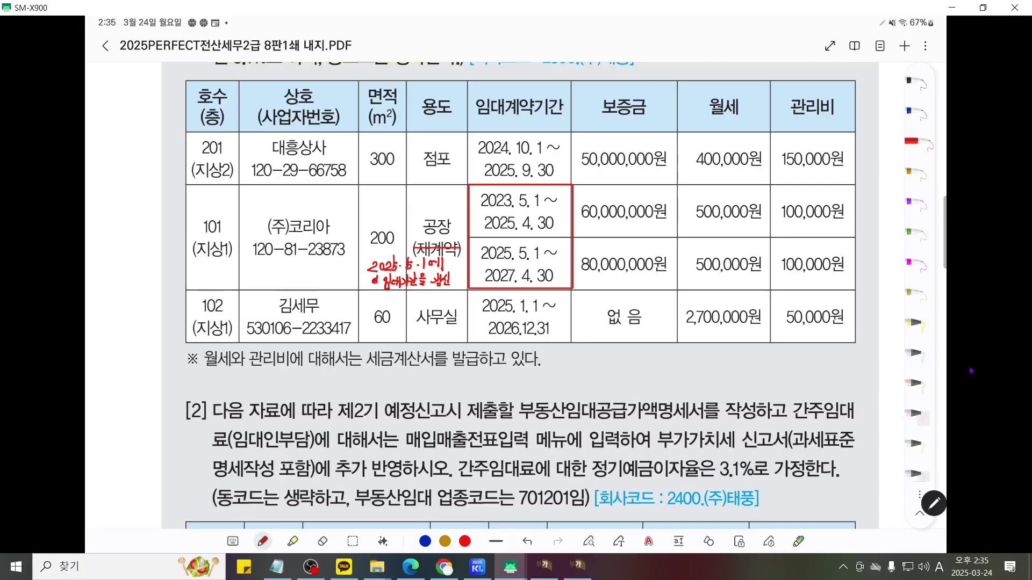
{"action": "left_click", "coordinate": [576, 569]}
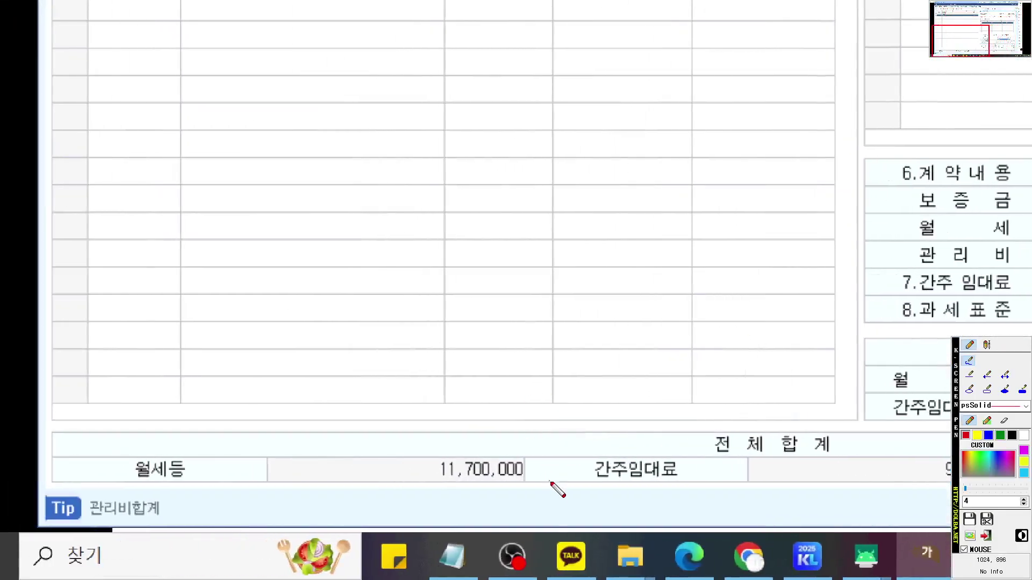
{"action": "mouse_move", "coordinate": [551, 489]}
{"action": "left_mouse_down"}
{"action": "mouse_move", "coordinate": [425, 505]}
{"action": "mouse_move", "coordinate": [428, 403]}
{"action": "mouse_move", "coordinate": [572, 475]}
{"action": "left_mouse_up"}
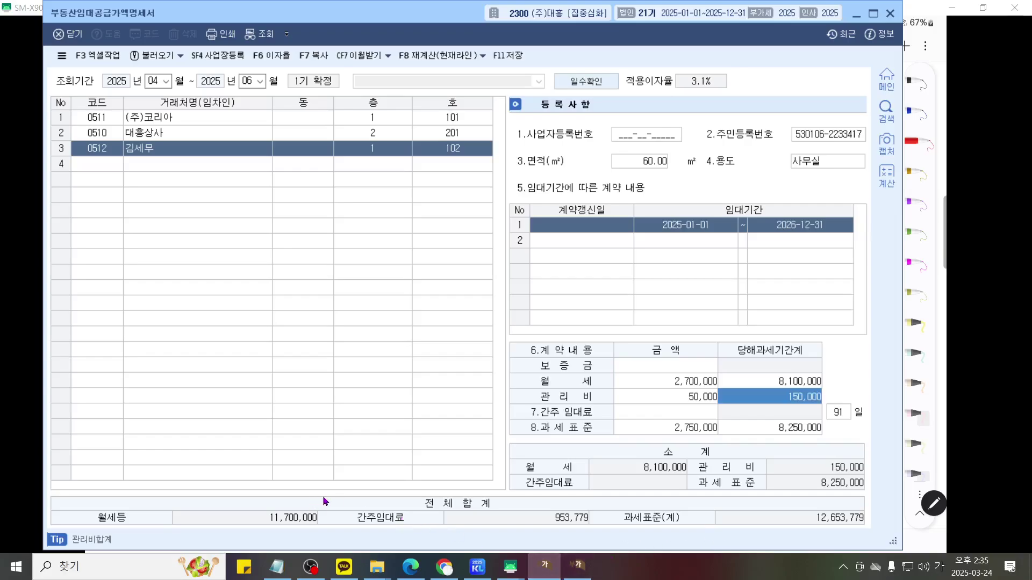
{"action": "left_click", "coordinate": [578, 565]}
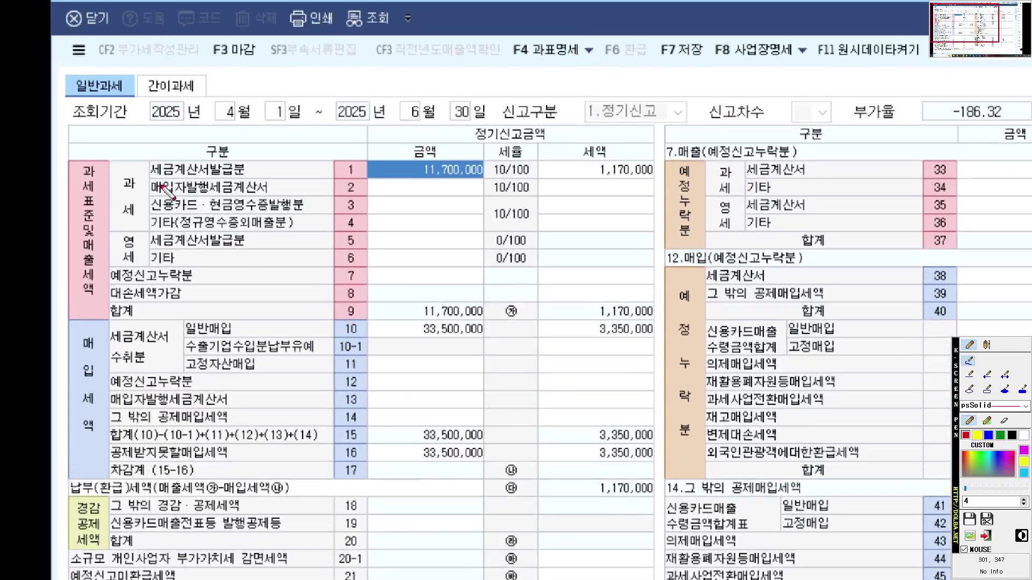
{"action": "left_click_drag", "start_coordinate": [96, 177], "coordinate": [102, 151]}
{"action": "left_click_drag", "start_coordinate": [145, 225], "coordinate": [146, 244]}
{"action": "mouse_move", "coordinate": [102, 272]}
{"action": "left_mouse_down"}
{"action": "mouse_move", "coordinate": [86, 284]}
{"action": "mouse_move", "coordinate": [88, 230]}
{"action": "mouse_move", "coordinate": [103, 272]}
{"action": "left_mouse_up"}
{"action": "left_click_drag", "start_coordinate": [151, 174], "coordinate": [500, 175]}
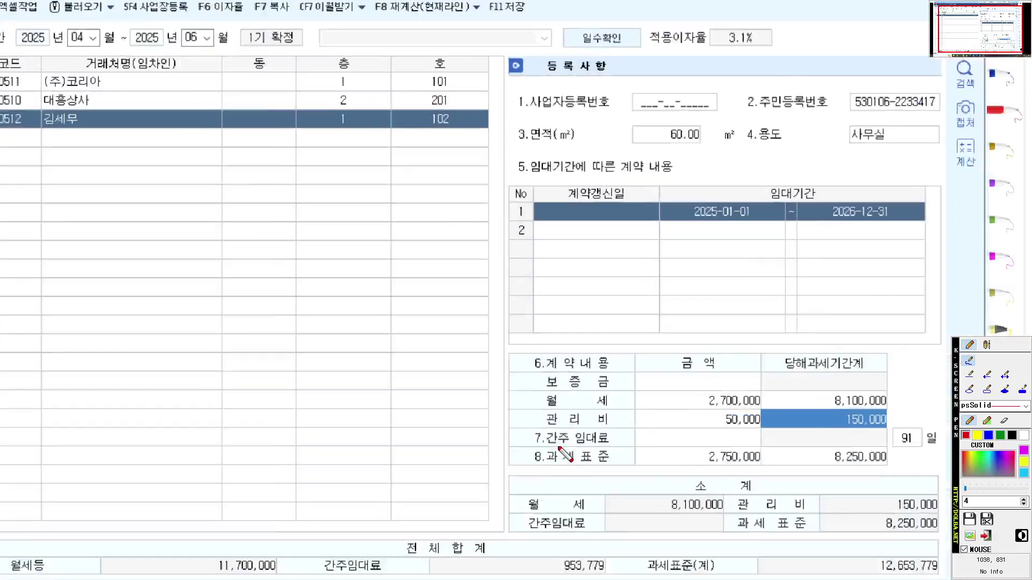
{"action": "left_click_drag", "start_coordinate": [629, 579], "coordinate": [331, 579]}
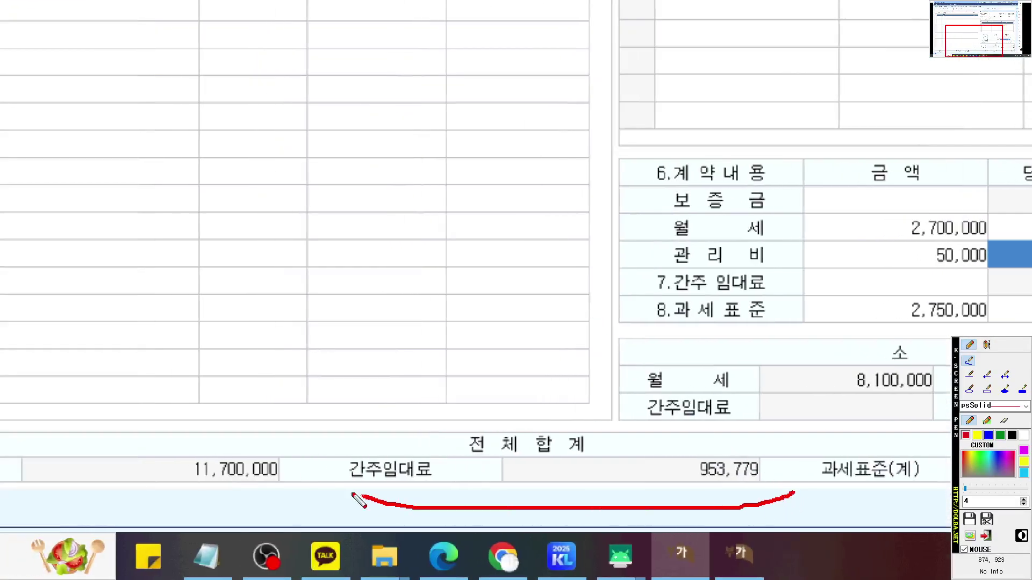
{"action": "mouse_move", "coordinate": [362, 496]}
{"action": "left_mouse_down"}
{"action": "mouse_move", "coordinate": [776, 393]}
{"action": "mouse_move", "coordinate": [753, 508]}
{"action": "left_mouse_up"}
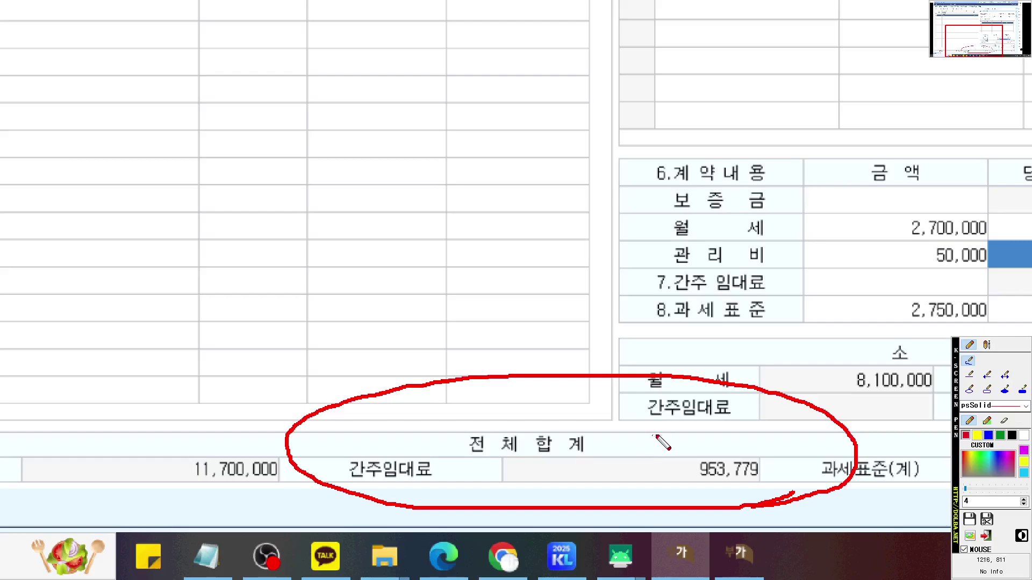
{"action": "key", "text": "Escape"}
Enter the statement's 간주임대료 total, 953,779, as the 금액 of 과세 기타(정규영수증외매출분) in the VAT return and review the sales rows.
{"action": "left_click", "coordinate": [583, 571]}
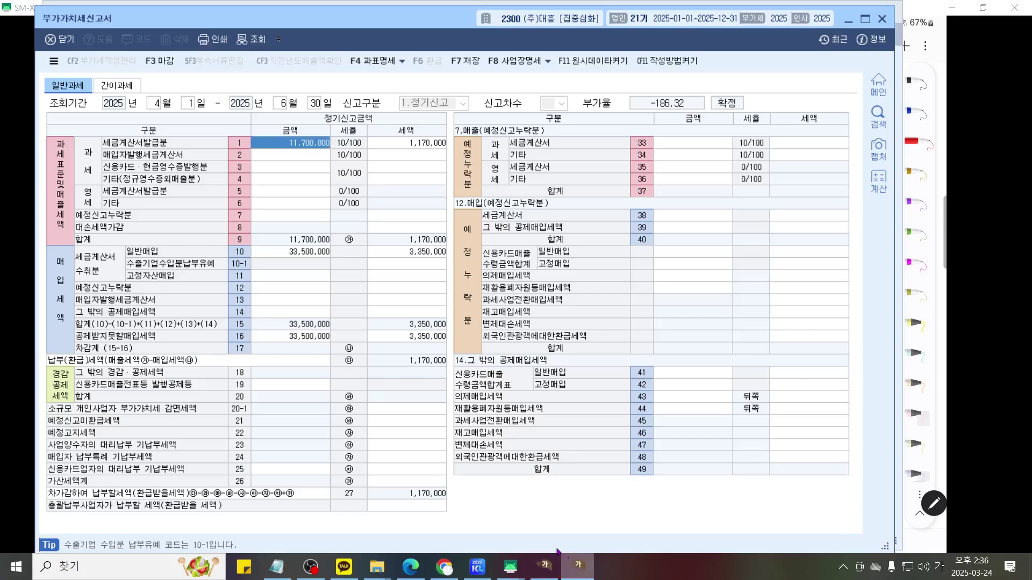
{"action": "left_click", "coordinate": [275, 179]}
{"action": "scroll", "coordinate": [369, 215], "scroll_direction": "up", "scroll_amount": 3}
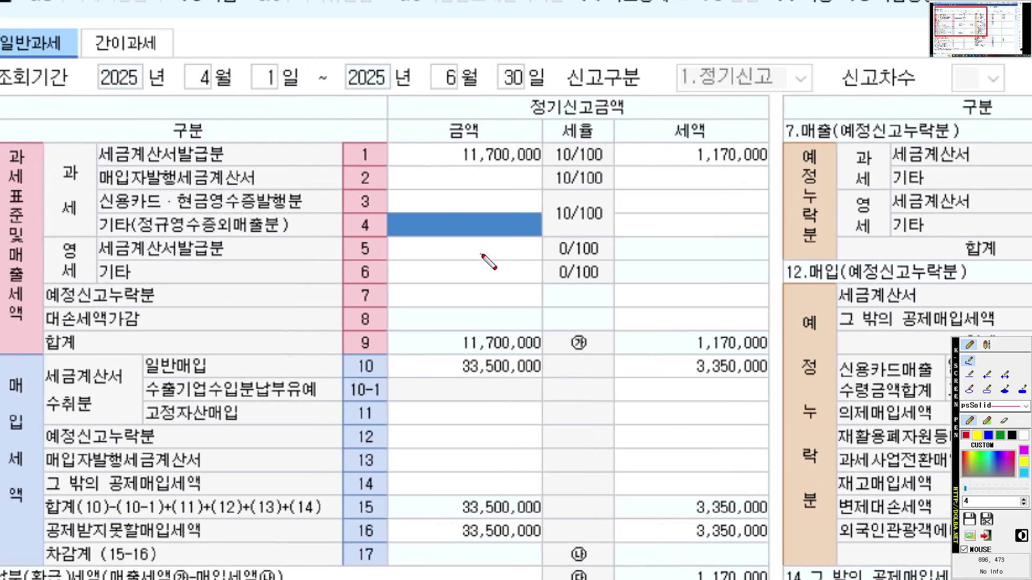
{"action": "key", "text": "Escape"}
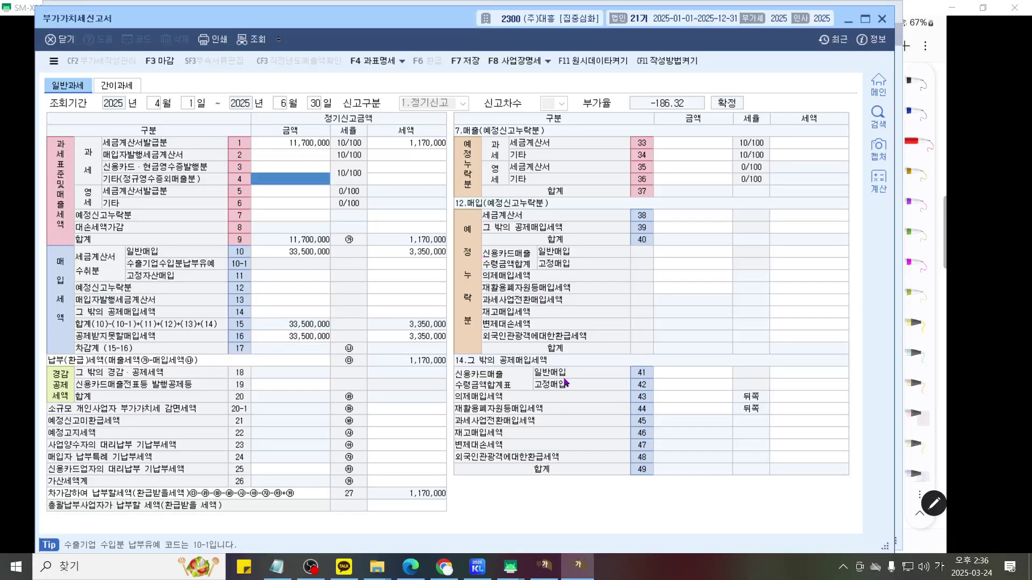
{"action": "left_click", "coordinate": [544, 565]}
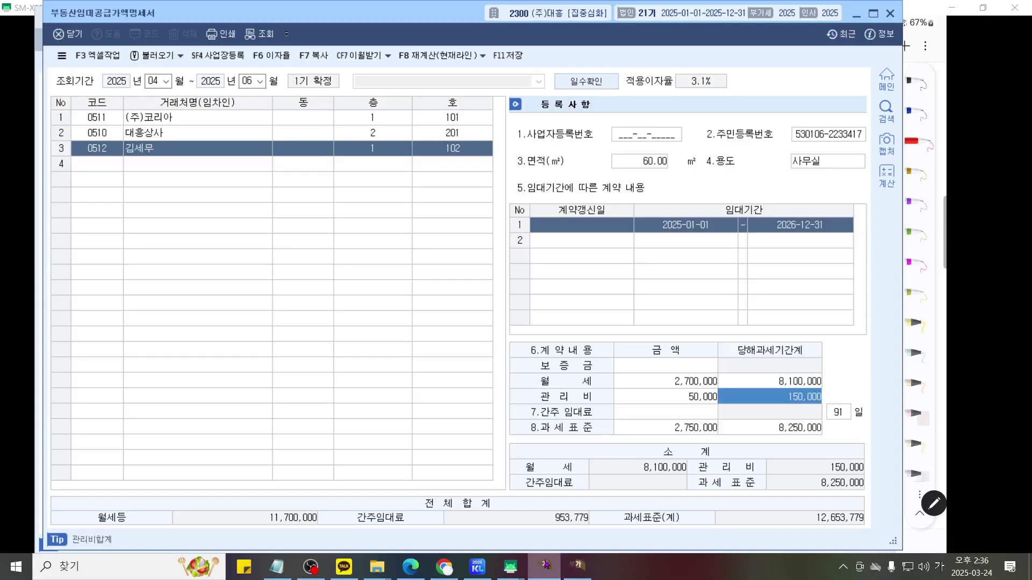
{"action": "left_click", "coordinate": [578, 565]}
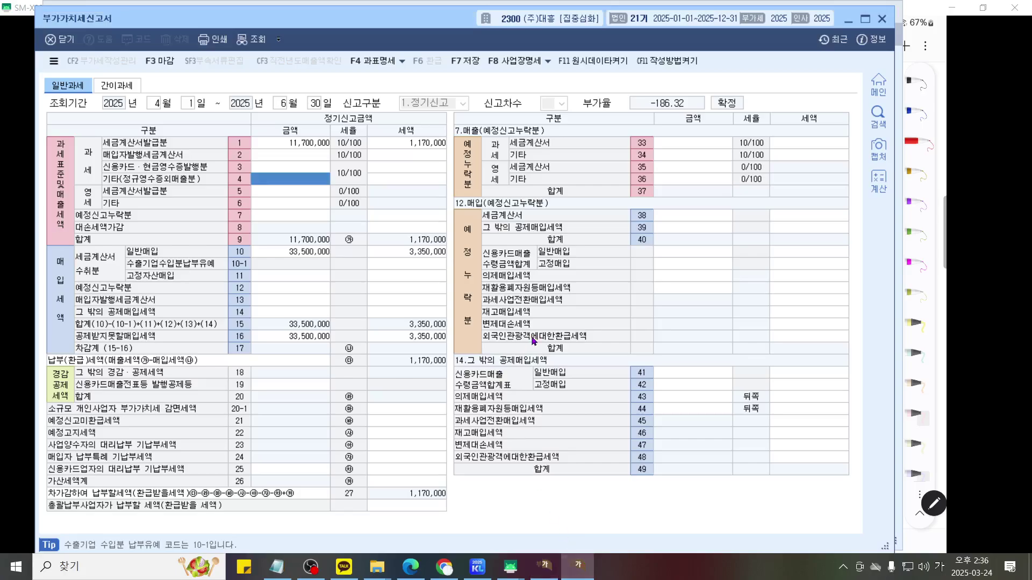
{"action": "type", "text": "953,77"}
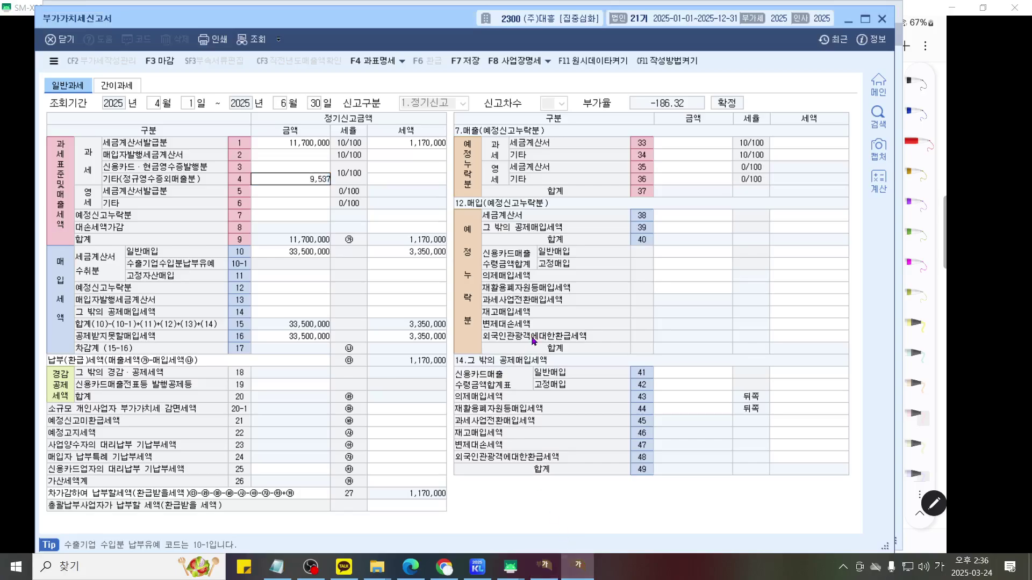
{"action": "type", "text": "9"}
{"action": "key", "text": "Return"}
{"action": "key", "text": "ctrl+1"}
{"action": "scroll", "coordinate": [290, 223], "scroll_direction": "up", "scroll_amount": 5}
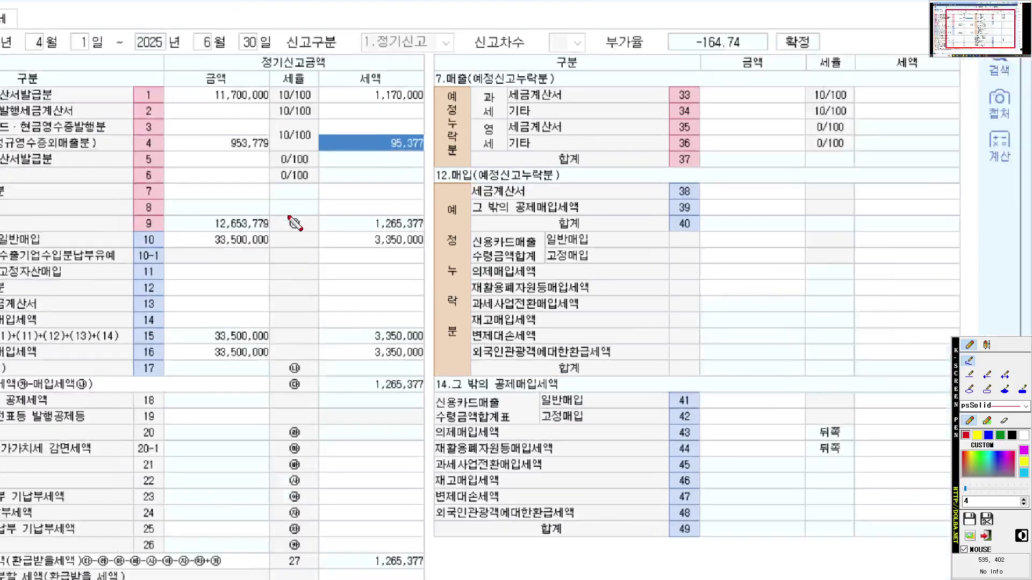
{"action": "scroll", "coordinate": [379, 241], "scroll_direction": "up", "scroll_amount": 2}
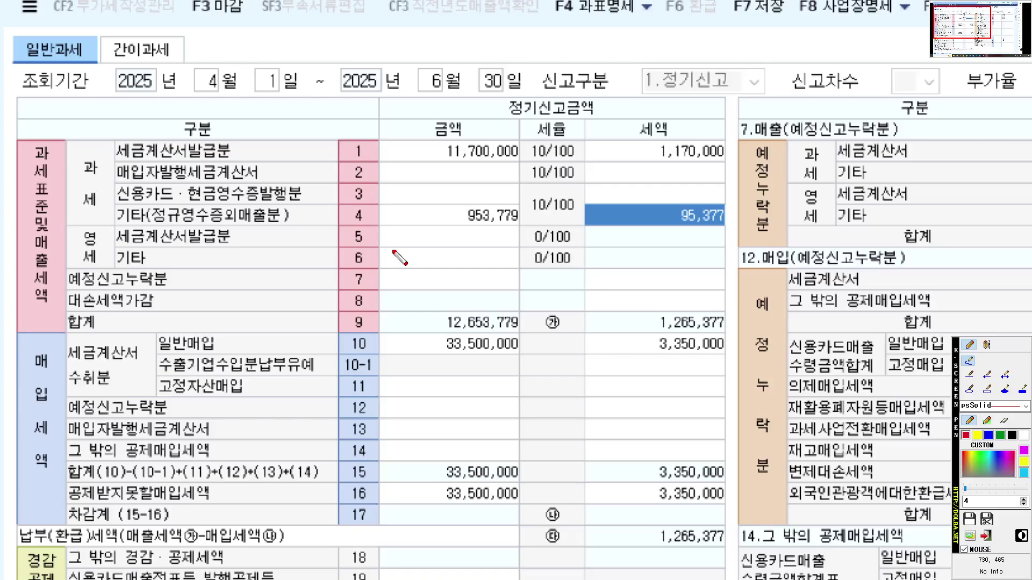
{"action": "key", "text": "Escape"}
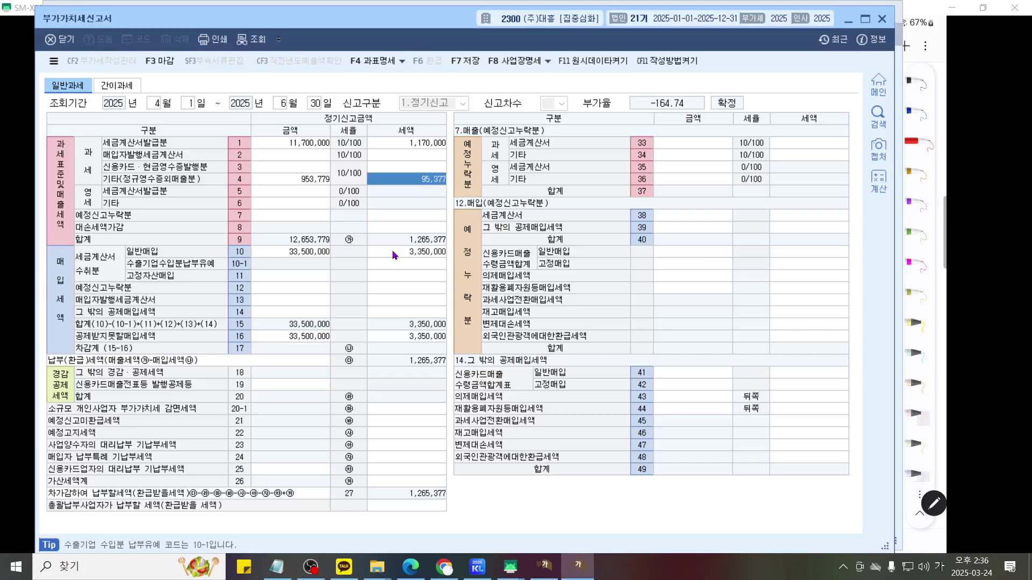